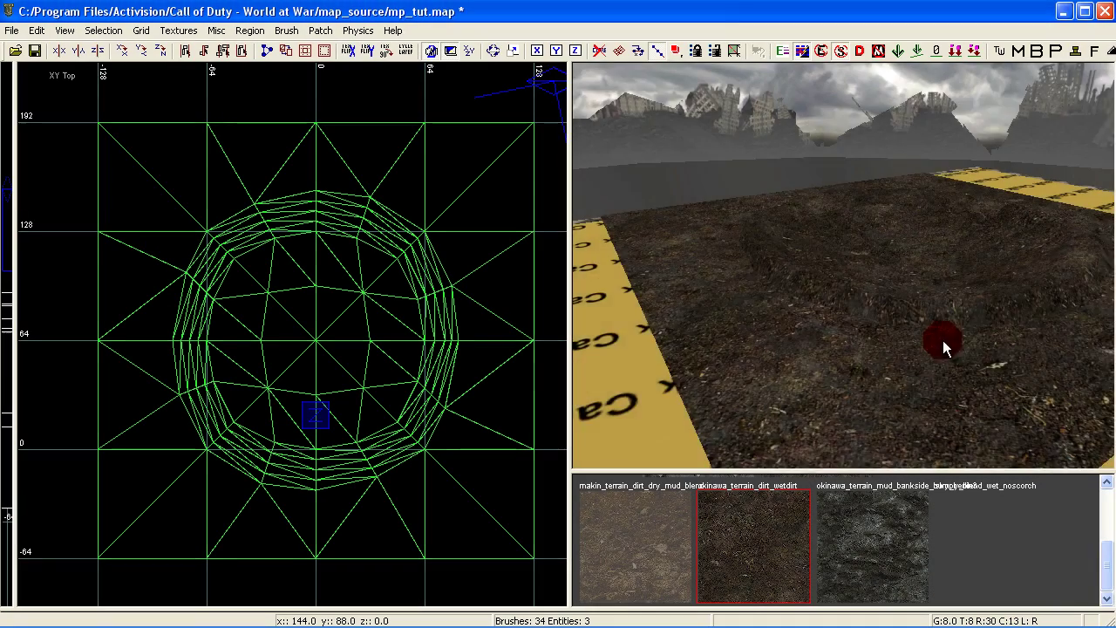
Select the crater centre, both crater rings and all surrounding dirt terrain patches
{"action": "right_click", "coordinate": [942, 340]}
{"action": "right_click", "coordinate": [942, 337]}
{"action": "left_click", "coordinate": [908, 372], "text": "shift"}
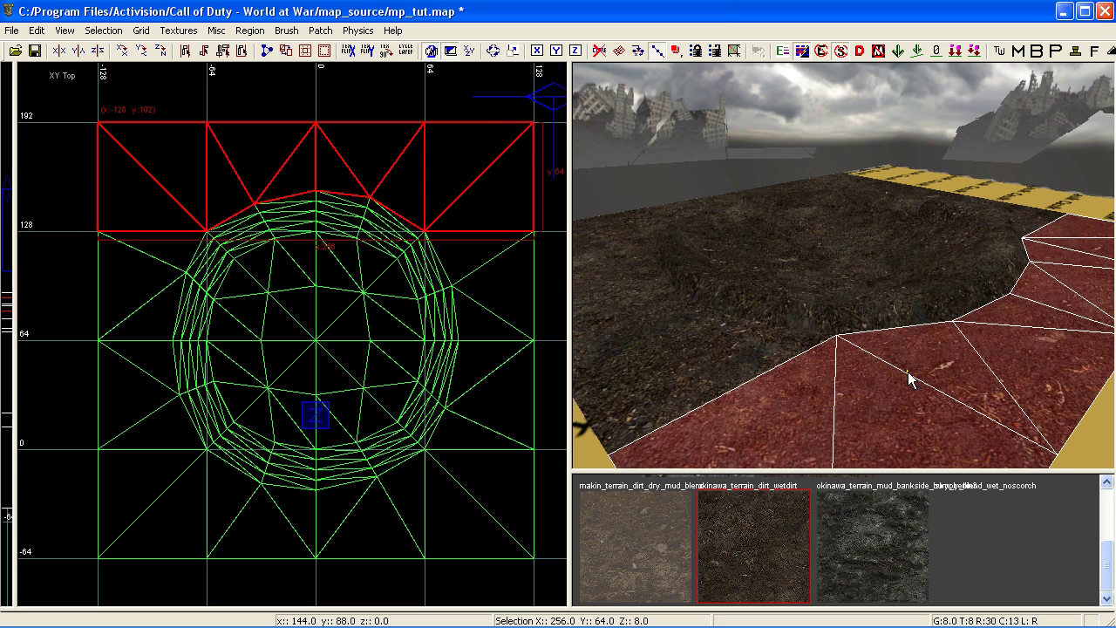
{"action": "left_click", "coordinate": [744, 345], "text": "shift"}
{"action": "left_click", "coordinate": [866, 258], "text": "shift"}
{"action": "left_click", "coordinate": [874, 301], "text": "shift"}
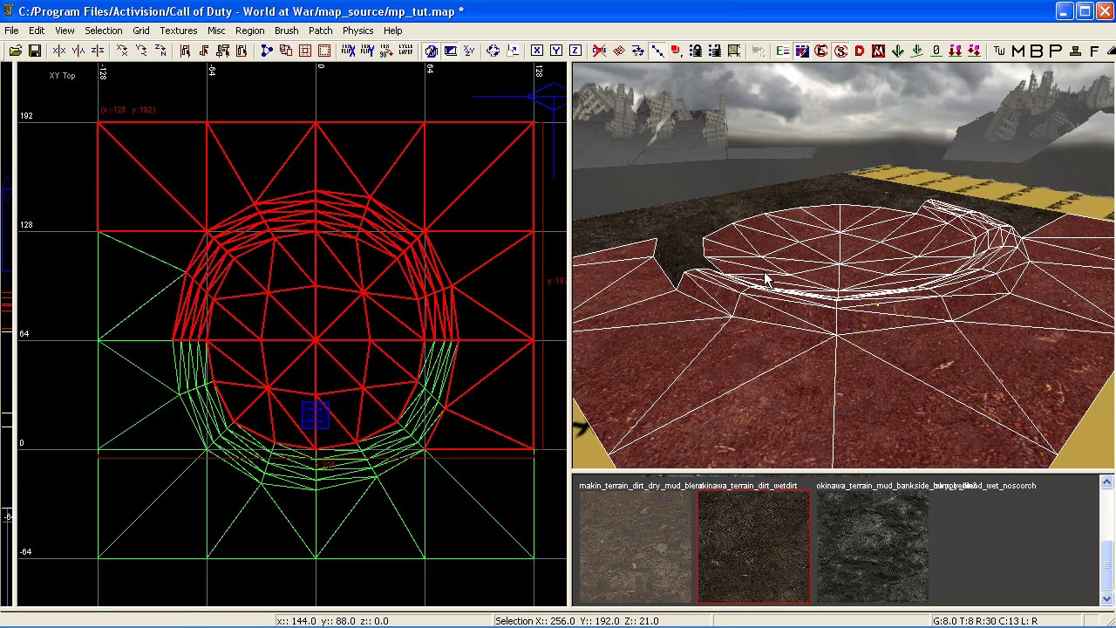
{"action": "left_click", "coordinate": [663, 228], "text": "shift"}
{"action": "left_click", "coordinate": [656, 225], "text": "shift"}
{"action": "left_click", "coordinate": [1017, 221], "text": "shift"}
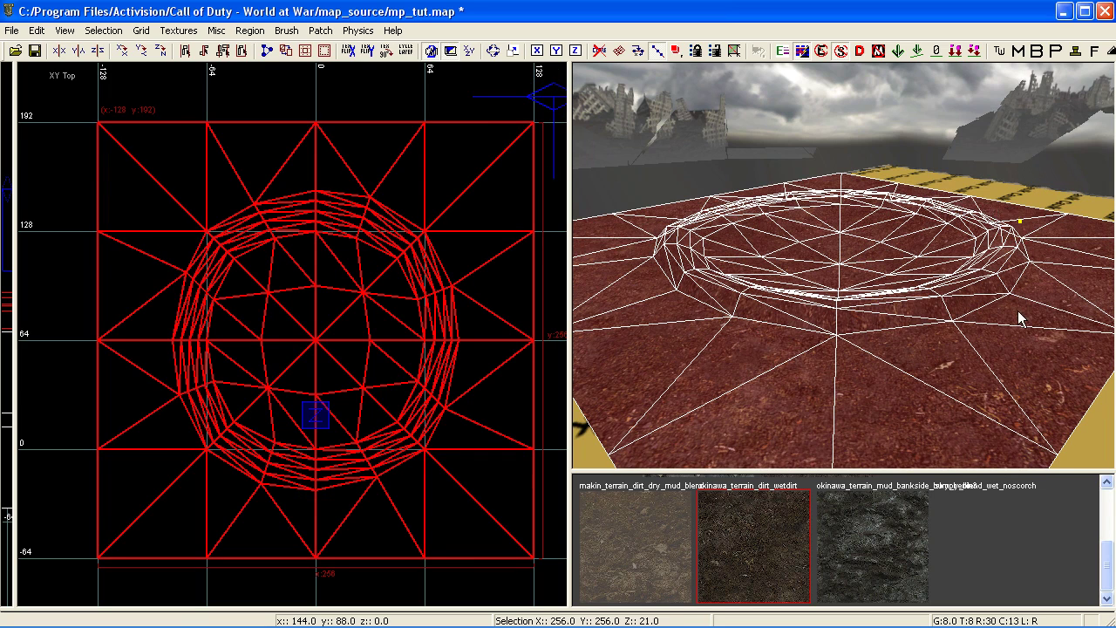
Fly closer to the terrain and set the grid to 2 units
{"action": "right_click", "coordinate": [1019, 221]}
{"action": "key", "text": "Up"}
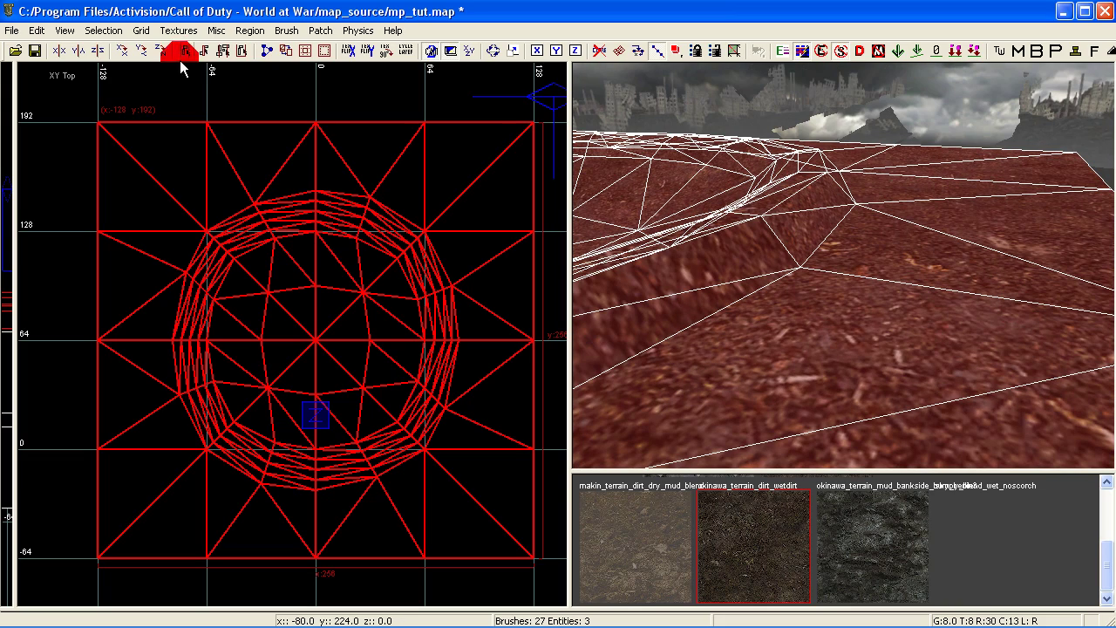
{"action": "left_click", "coordinate": [141, 30]}
{"action": "left_click", "coordinate": [174, 93]}
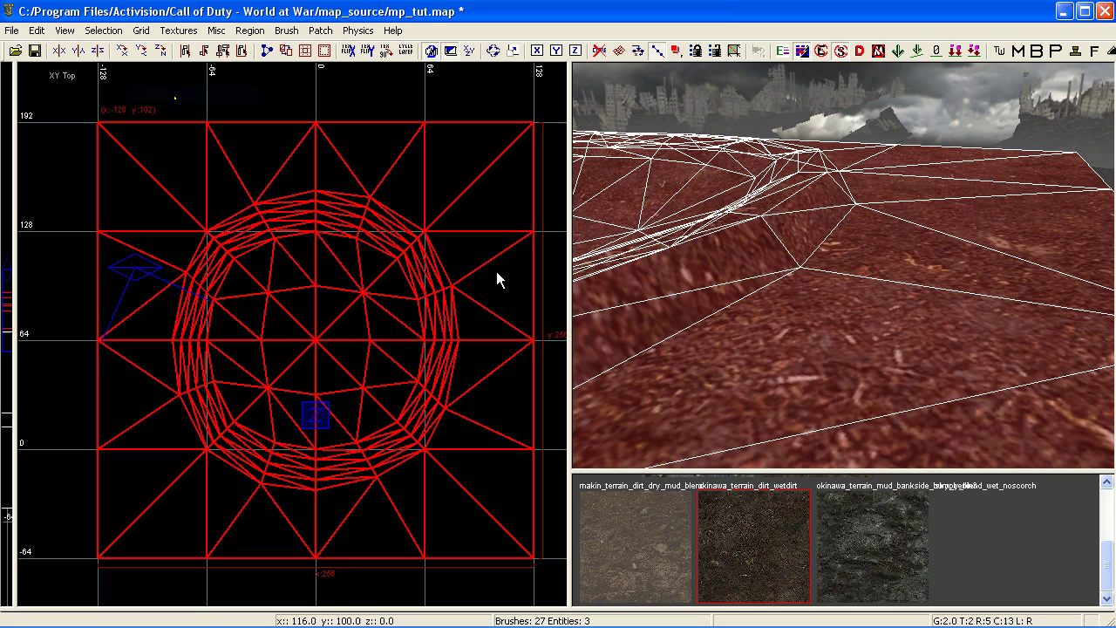
Raise two vertices on the crater's outer rim by 2 units each
{"action": "mouse_move", "coordinate": [646, 293]}
{"action": "left_mouse_down"}
{"action": "mouse_move", "coordinate": [698, 297]}
{"action": "mouse_move", "coordinate": [780, 254]}
{"action": "left_mouse_up"}
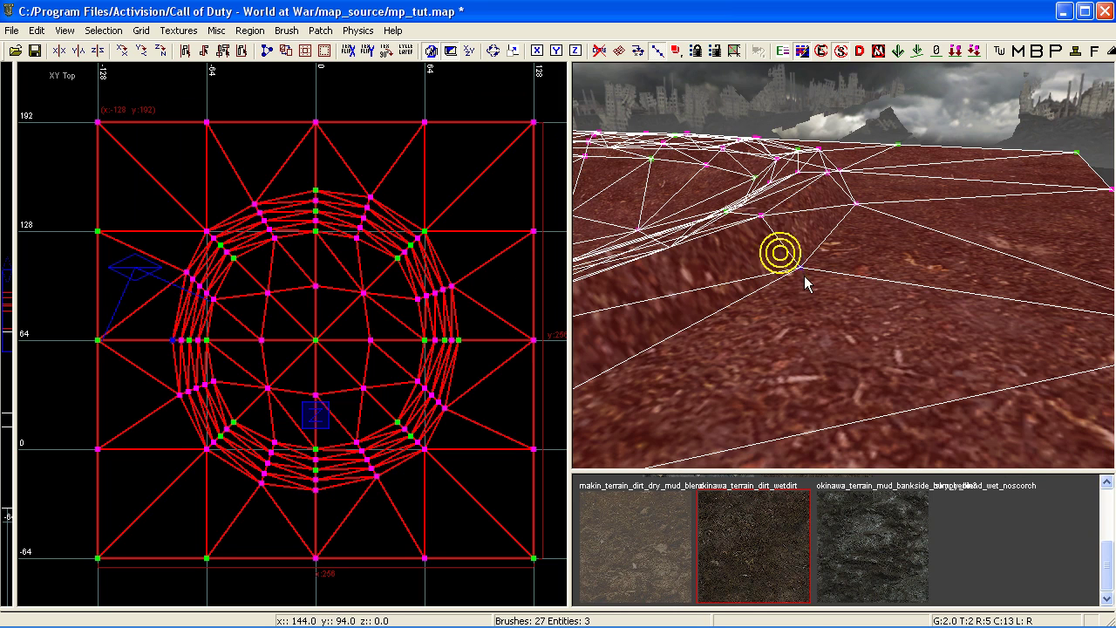
{"action": "right_click_drag", "start_coordinate": [802, 276], "coordinate": [757, 251]}
{"action": "mouse_move", "coordinate": [776, 254]}
{"action": "left_mouse_down"}
{"action": "mouse_move", "coordinate": [785, 249]}
{"action": "mouse_move", "coordinate": [776, 252]}
{"action": "left_mouse_up"}
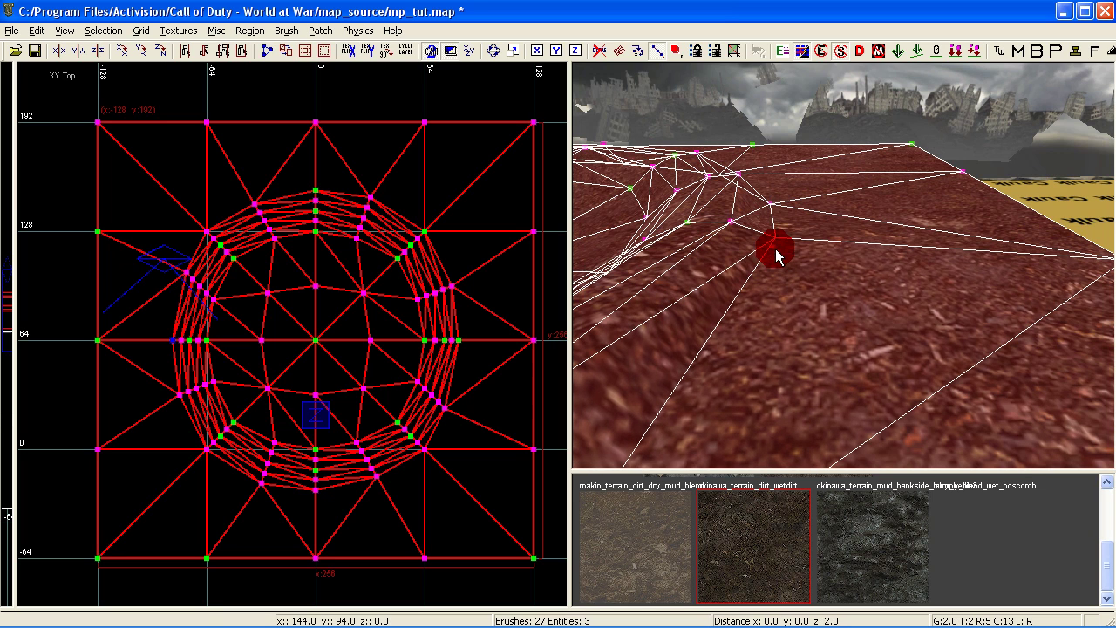
{"action": "key", "text": "Escape"}
{"action": "key", "text": "Up"}
{"action": "key", "text": "Down"}
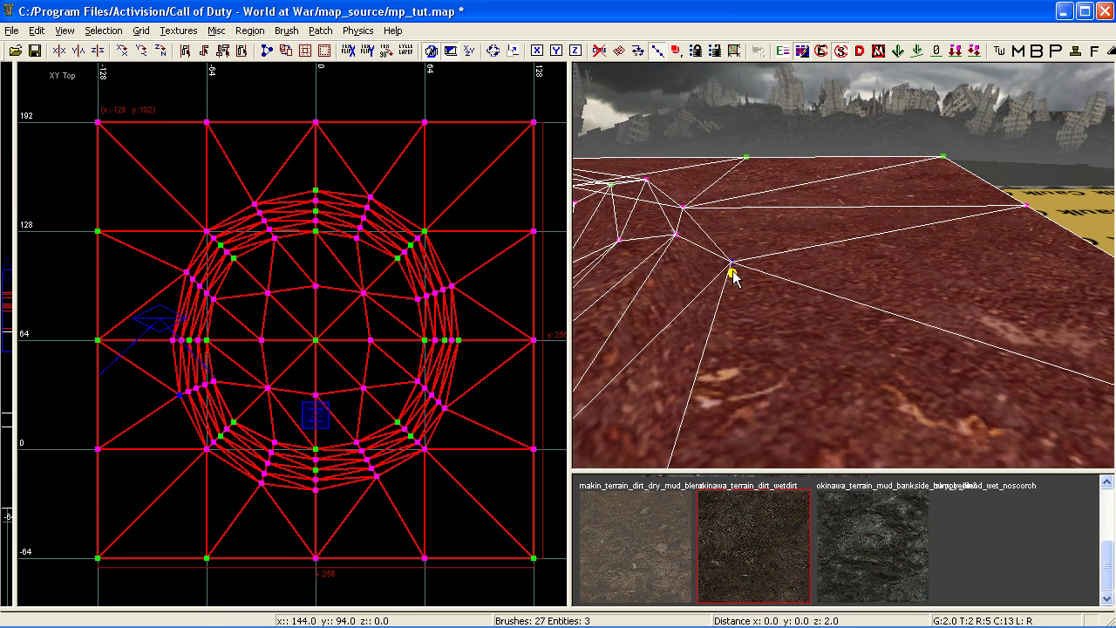
{"action": "right_click_drag", "start_coordinate": [730, 269], "coordinate": [735, 275]}
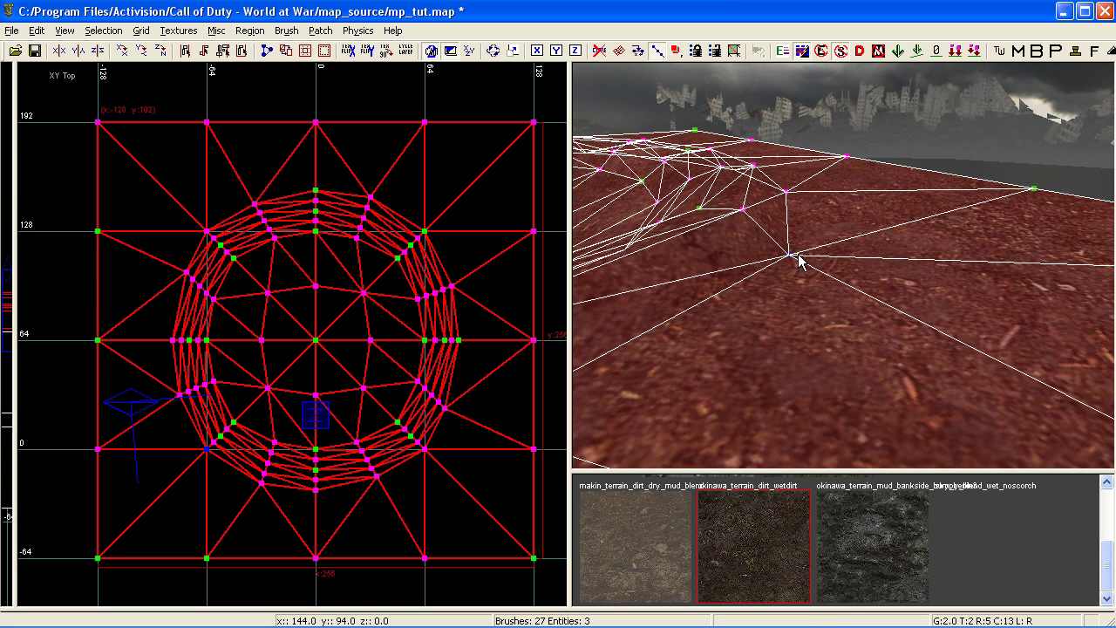
{"action": "left_click_drag", "start_coordinate": [798, 256], "coordinate": [798, 253]}
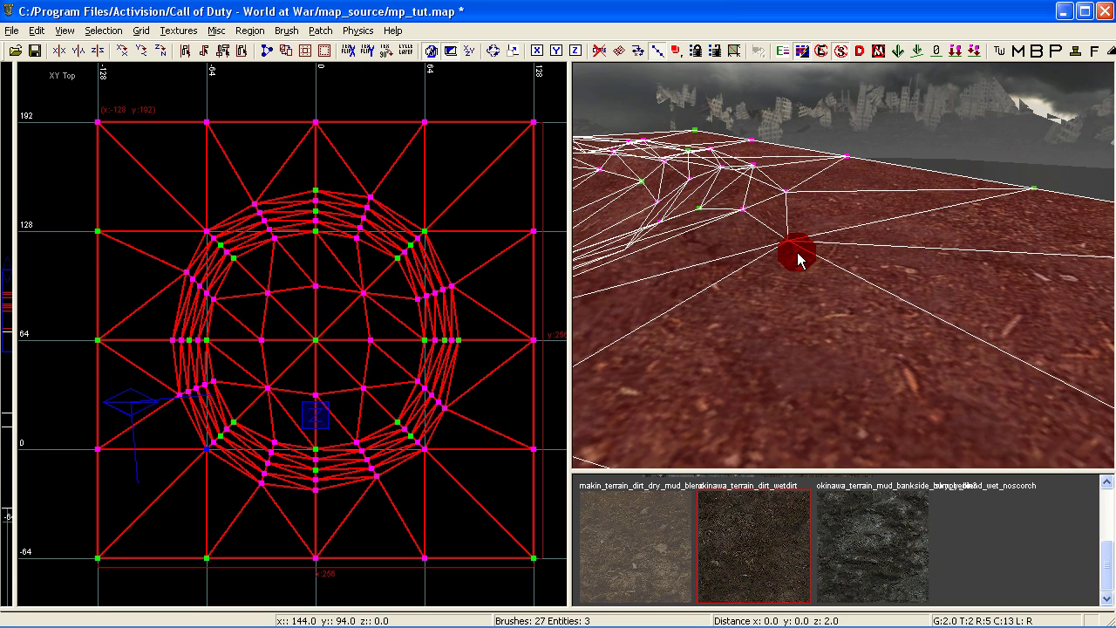
{"action": "key", "text": "Escape"}
Lift one rim vertex 2 units up and outward, then pull others down and outward
{"action": "key", "text": "Up"}
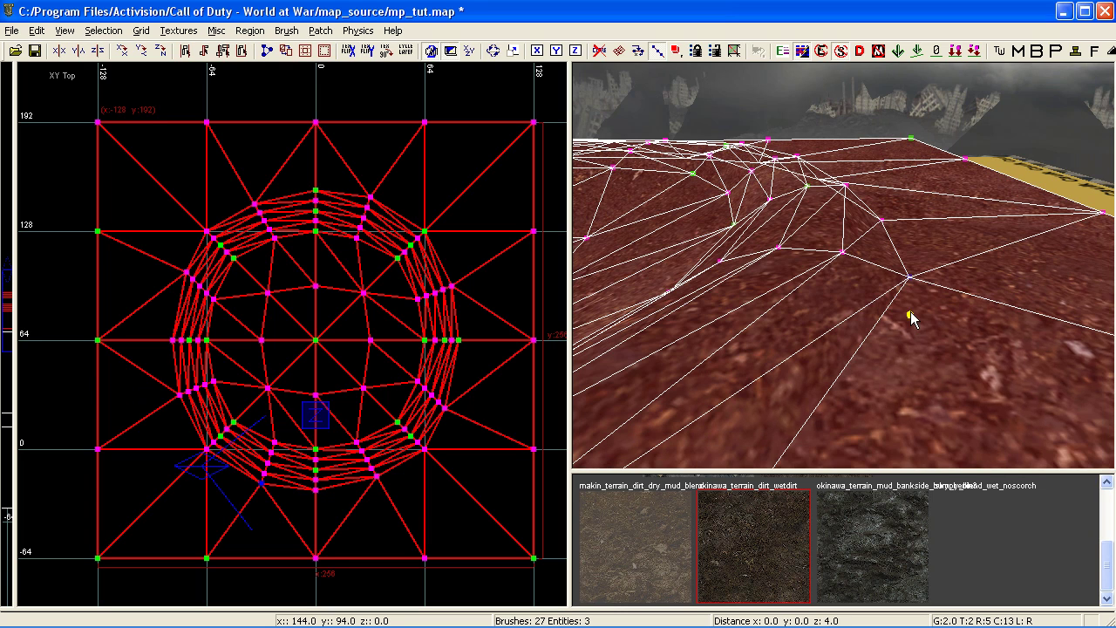
{"action": "left_click_drag", "start_coordinate": [911, 315], "coordinate": [909, 312]}
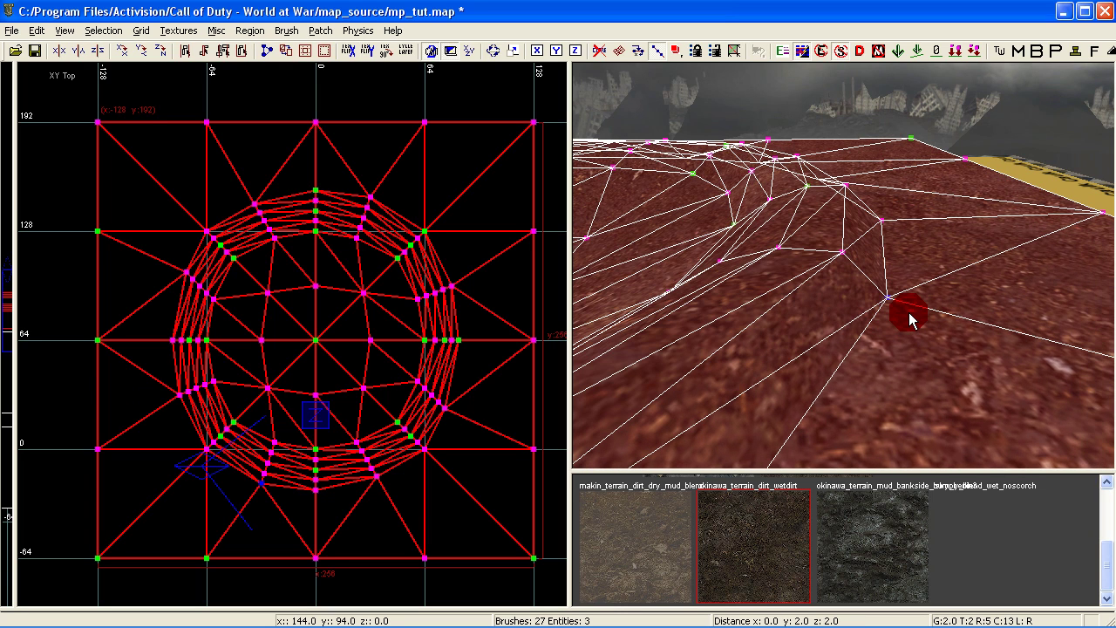
{"action": "key", "text": "Escape"}
{"action": "right_click_drag", "start_coordinate": [909, 319], "coordinate": [891, 231]}
{"action": "left_click_drag", "start_coordinate": [898, 243], "coordinate": [924, 277]}
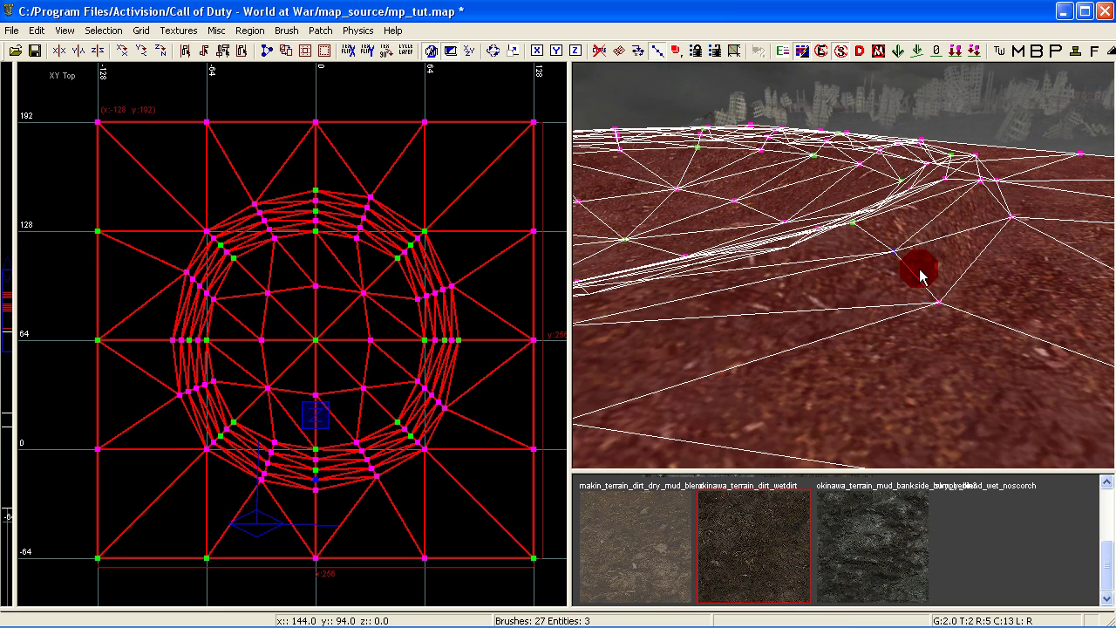
{"action": "key", "text": "Escape"}
{"action": "right_click_drag", "start_coordinate": [924, 276], "coordinate": [933, 275]}
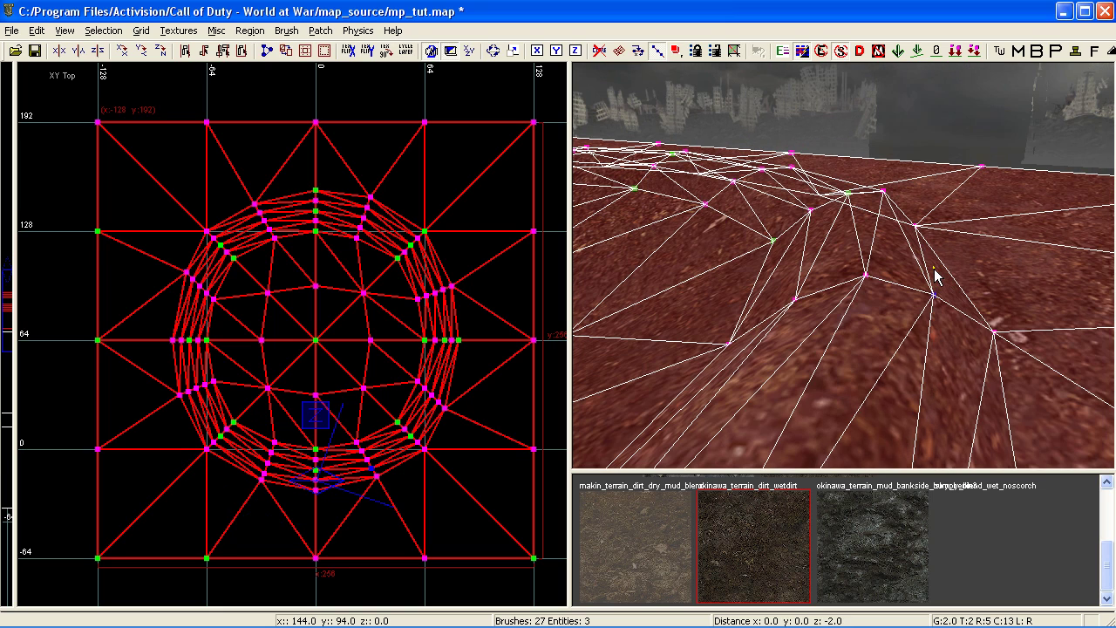
{"action": "left_click_drag", "start_coordinate": [994, 329], "coordinate": [1000, 338]}
{"action": "left_click", "coordinate": [997, 327]}
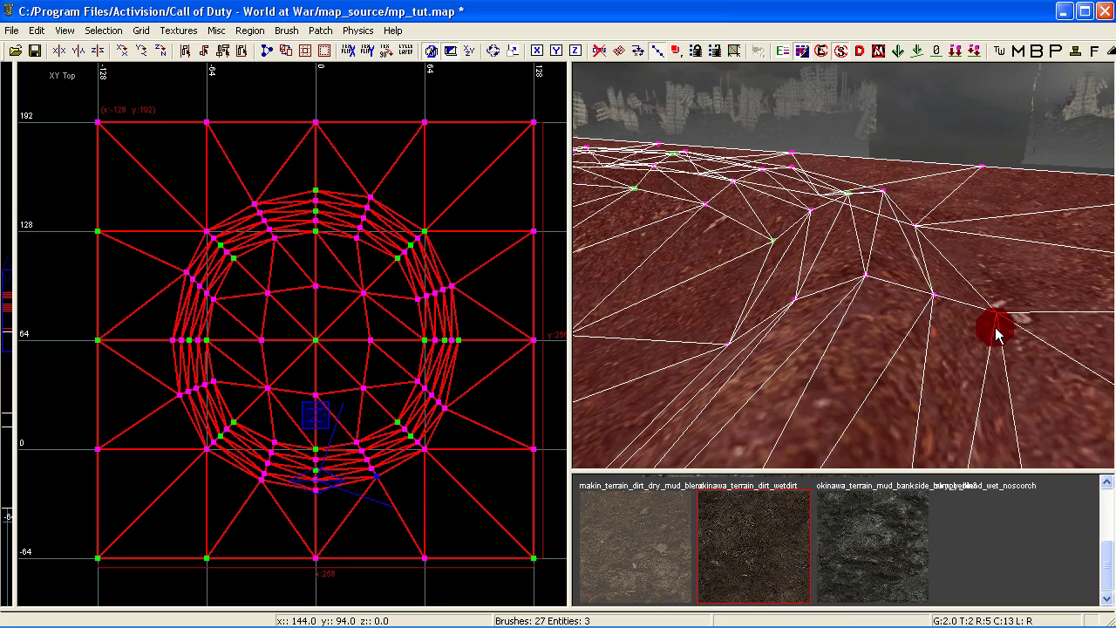
{"action": "right_click_drag", "start_coordinate": [997, 328], "coordinate": [1029, 323]}
Move several far-side rim vertices 2 units out and up
{"action": "left_click", "coordinate": [873, 315]}
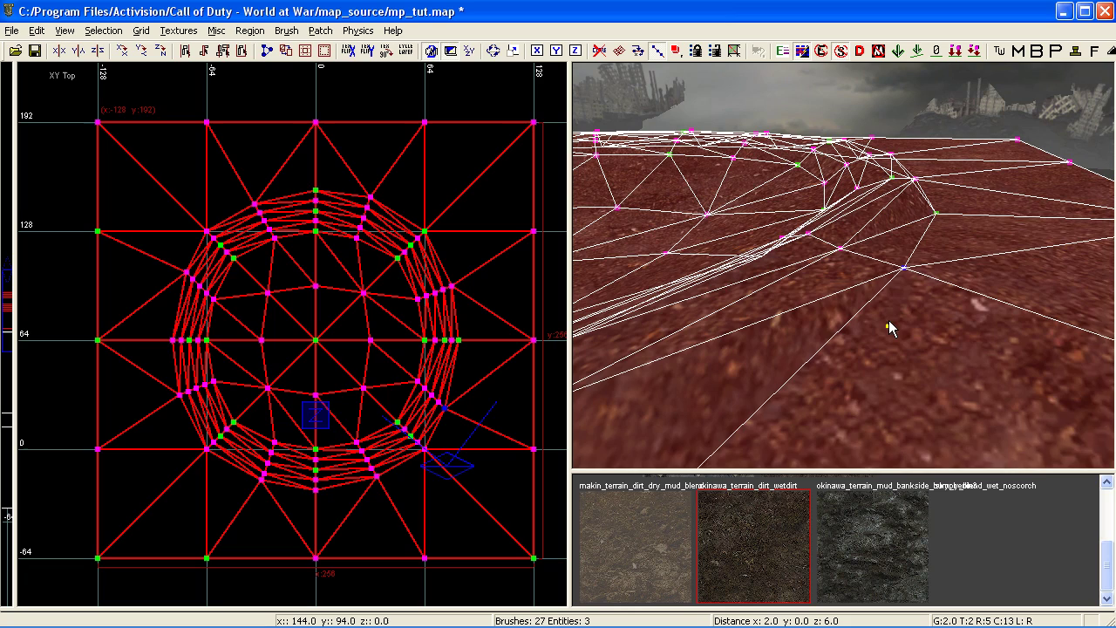
{"action": "left_click", "coordinate": [884, 324]}
{"action": "right_click_drag", "start_coordinate": [884, 323], "coordinate": [817, 252]}
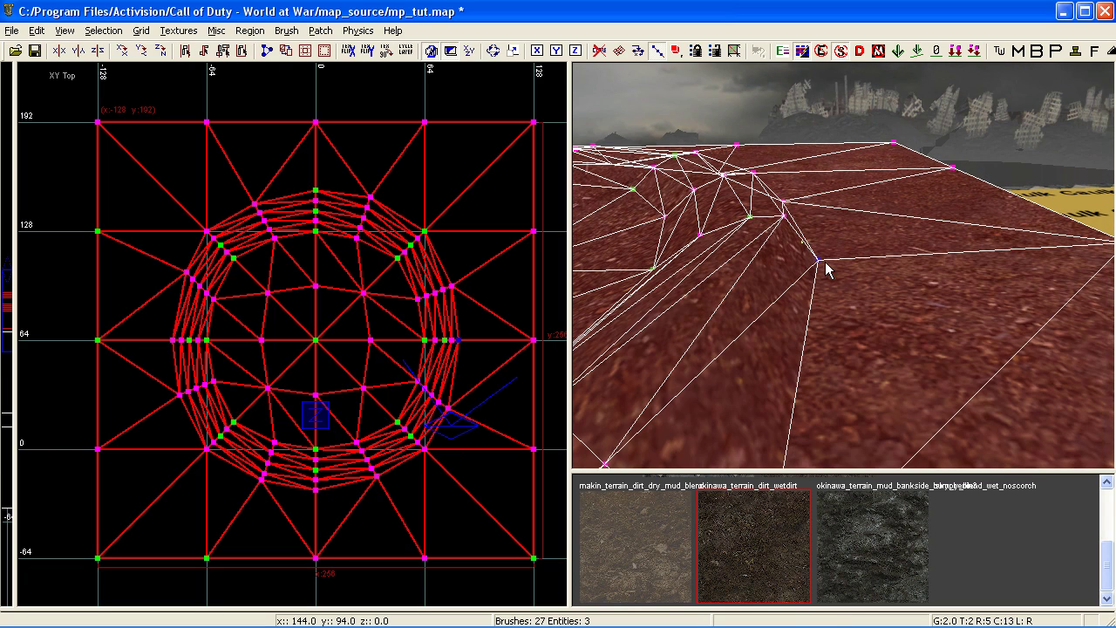
{"action": "left_click_drag", "start_coordinate": [818, 255], "coordinate": [829, 266]}
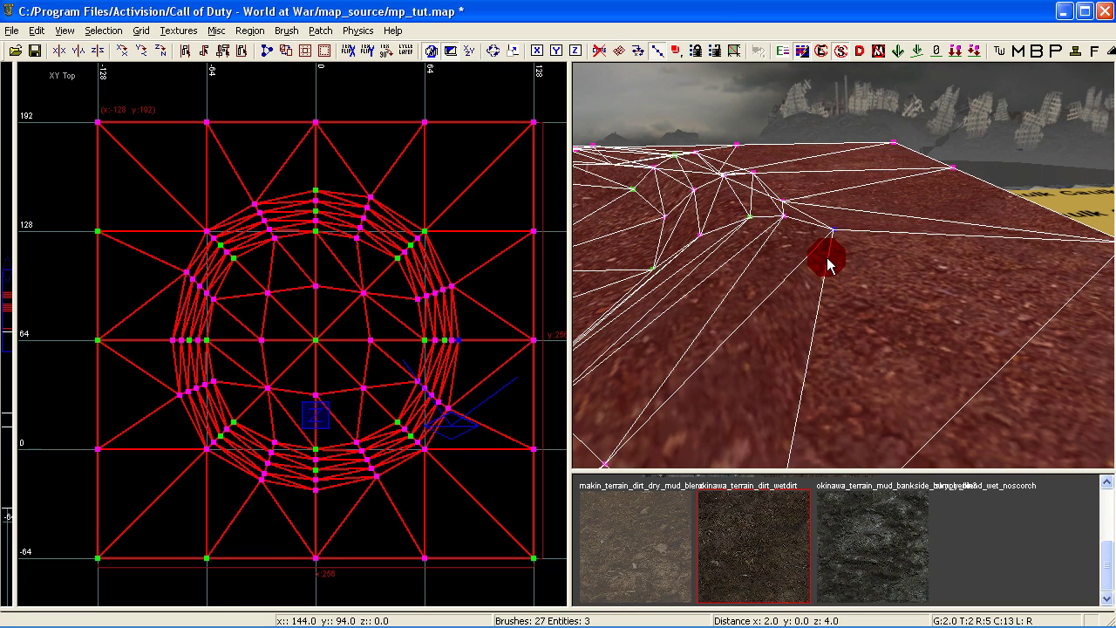
{"action": "right_click_drag", "start_coordinate": [828, 265], "coordinate": [844, 311]}
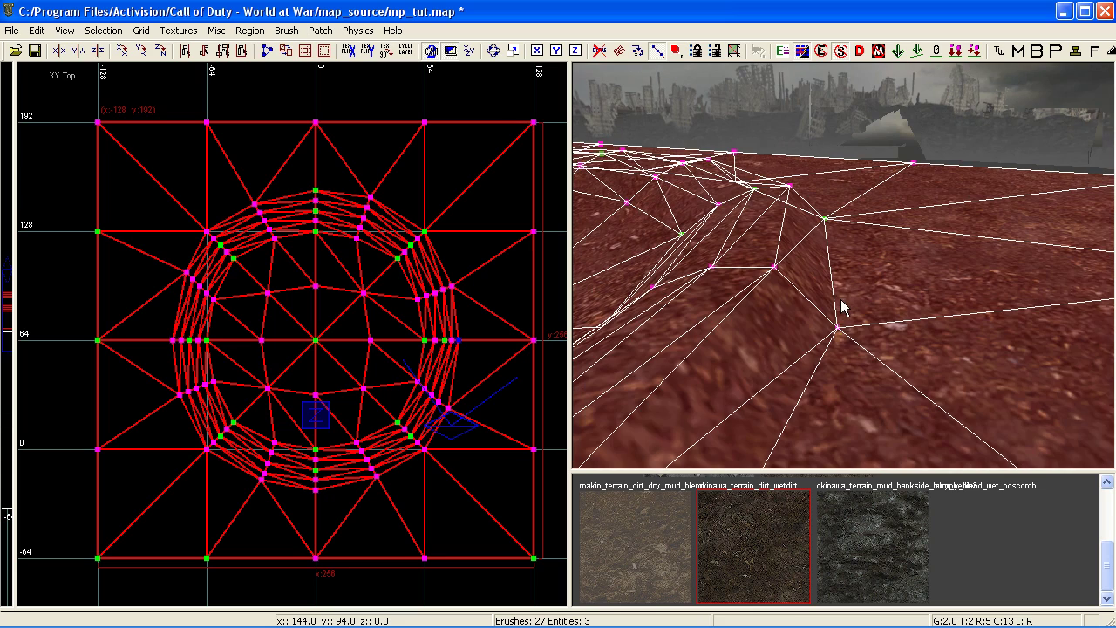
{"action": "left_click_drag", "start_coordinate": [835, 327], "coordinate": [784, 331]}
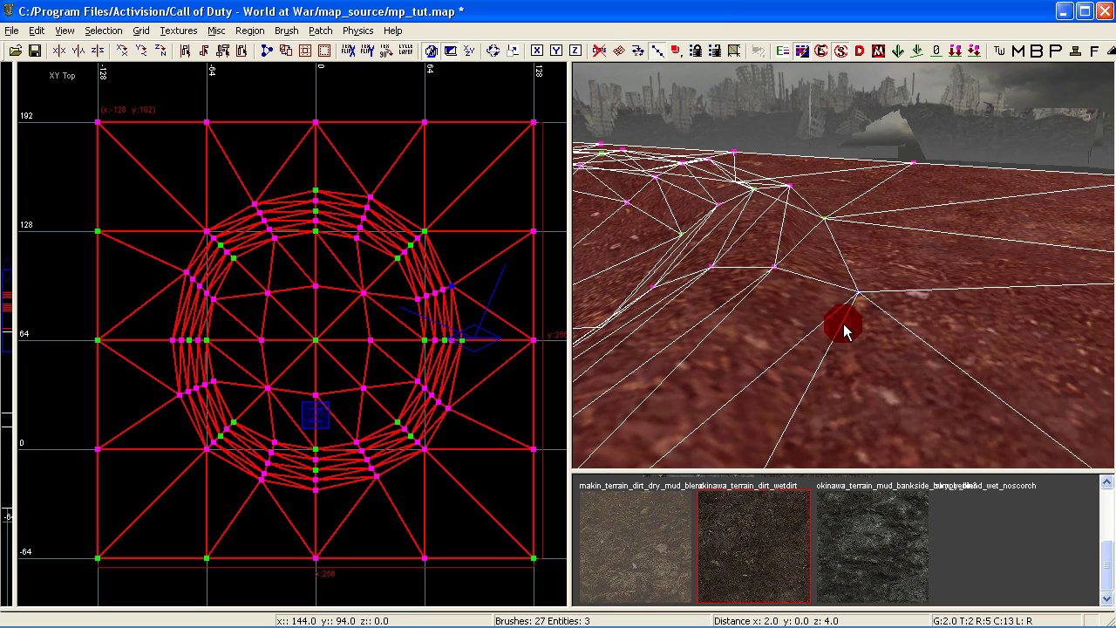
{"action": "right_click_drag", "start_coordinate": [785, 331], "coordinate": [843, 316]}
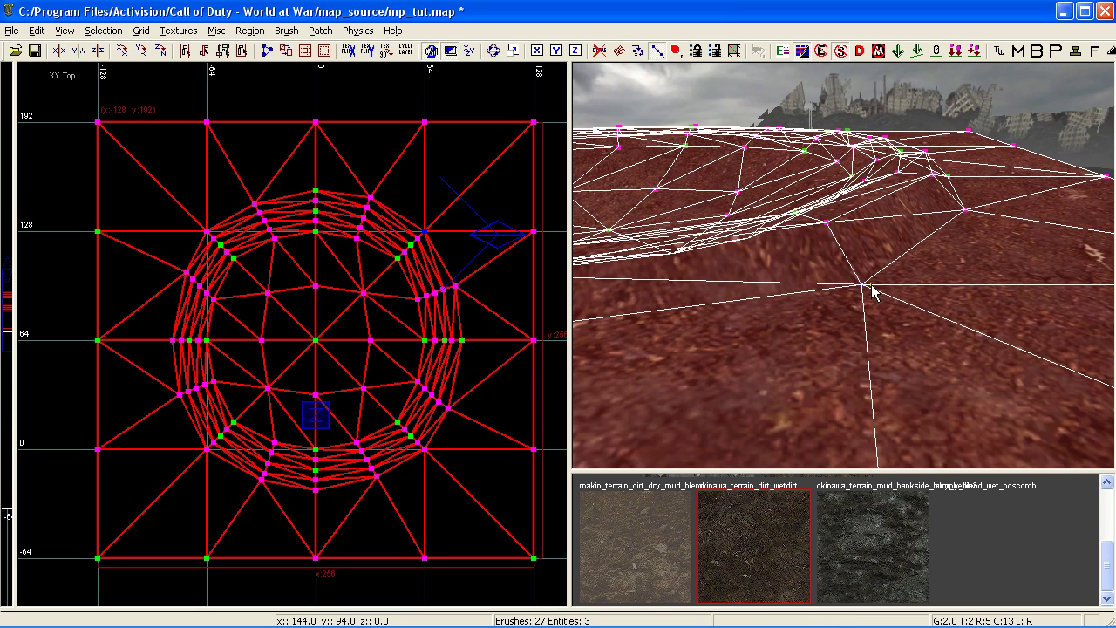
{"action": "mouse_move", "coordinate": [872, 292]}
{"action": "left_mouse_down"}
{"action": "mouse_move", "coordinate": [872, 262]}
{"action": "mouse_move", "coordinate": [876, 279]}
{"action": "left_mouse_up"}
{"action": "right_click_drag", "start_coordinate": [958, 314], "coordinate": [927, 299]}
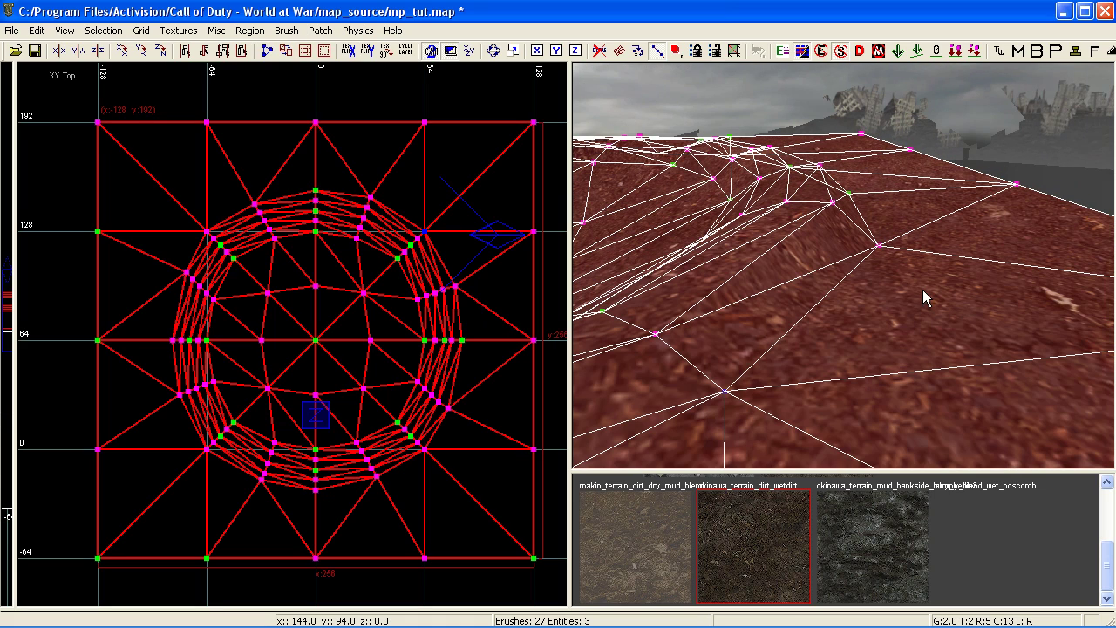
Raise the remaining rim vertices 2 units, lifting the last one 4 units
{"action": "left_click_drag", "start_coordinate": [889, 254], "coordinate": [892, 264]}
{"action": "right_click_drag", "start_coordinate": [892, 264], "coordinate": [860, 299]}
{"action": "left_click", "coordinate": [1008, 315]}
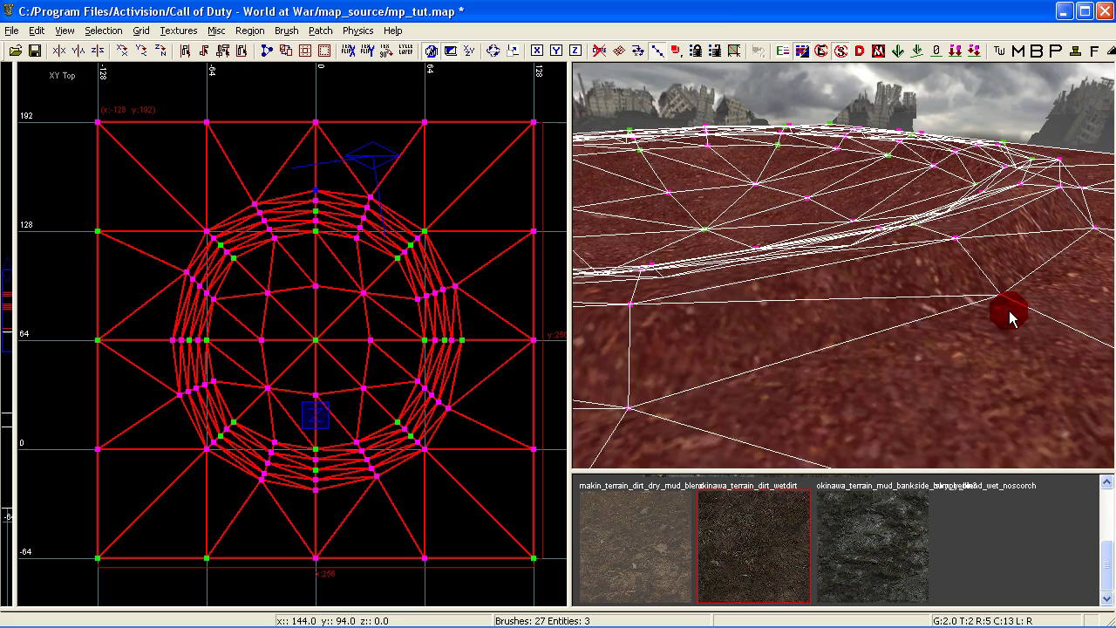
{"action": "right_click_drag", "start_coordinate": [1008, 315], "coordinate": [830, 243]}
{"action": "left_click_drag", "start_coordinate": [859, 255], "coordinate": [859, 250]}
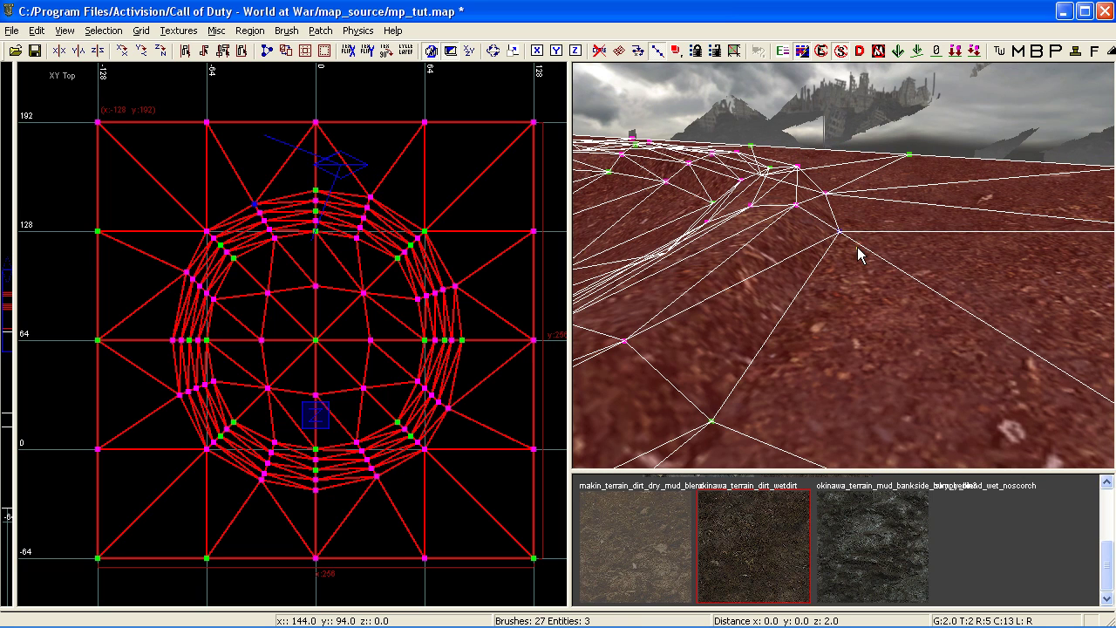
{"action": "left_click_drag", "start_coordinate": [776, 232], "coordinate": [631, 345]}
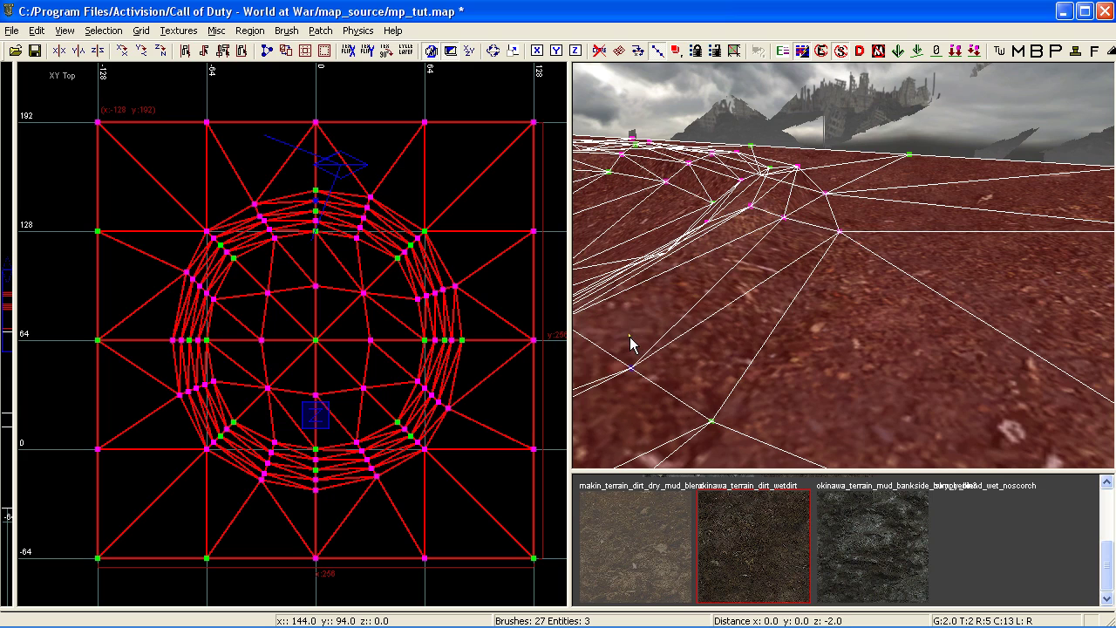
{"action": "right_click_drag", "start_coordinate": [632, 344], "coordinate": [884, 319]}
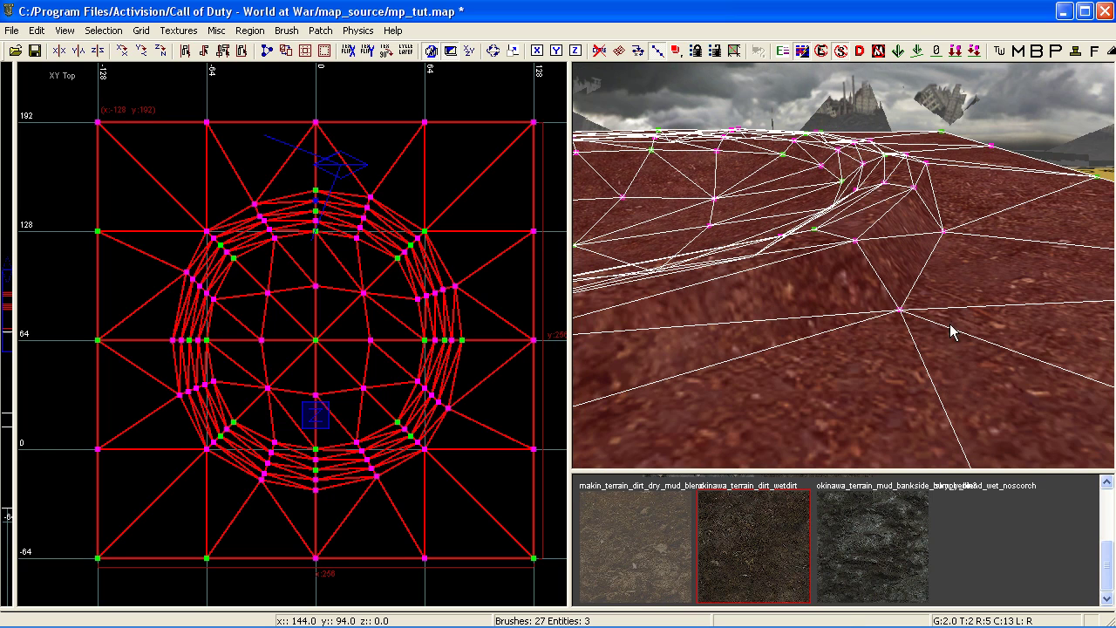
{"action": "left_click_drag", "start_coordinate": [920, 344], "coordinate": [904, 316]}
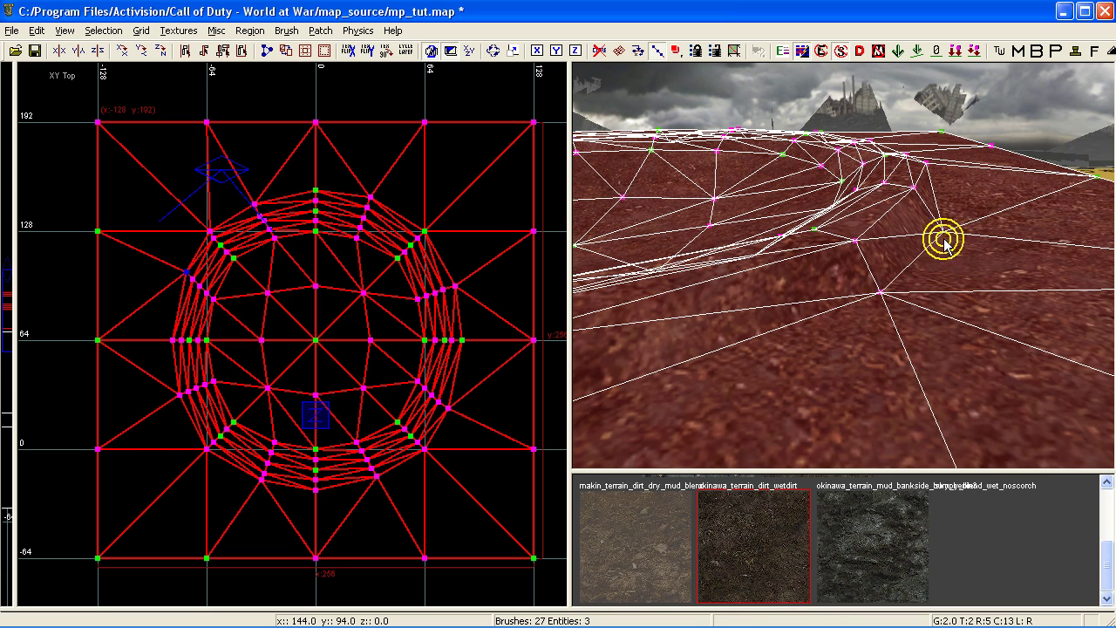
{"action": "left_click_drag", "start_coordinate": [945, 243], "coordinate": [943, 236]}
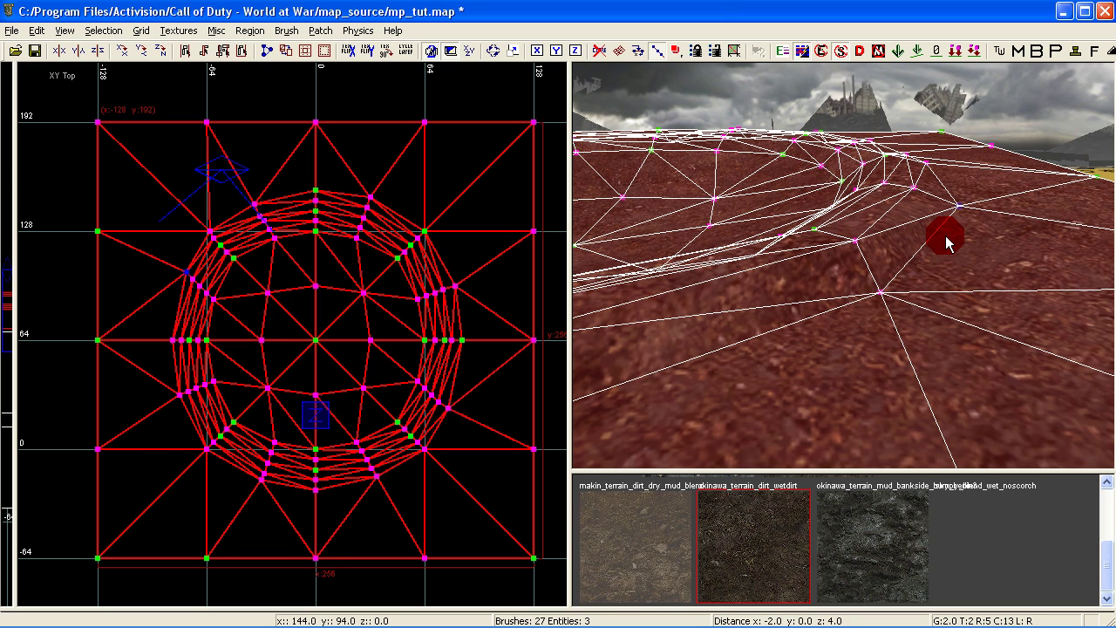
Select the 256x64 terrain strip, the circular crater patch and the surrounding terrain patches
{"action": "key", "text": "Escape"}
{"action": "key", "text": "Down"}
{"action": "key", "text": "Down"}
{"action": "key", "text": "Down"}
{"action": "left_click", "coordinate": [901, 362], "text": "shift"}
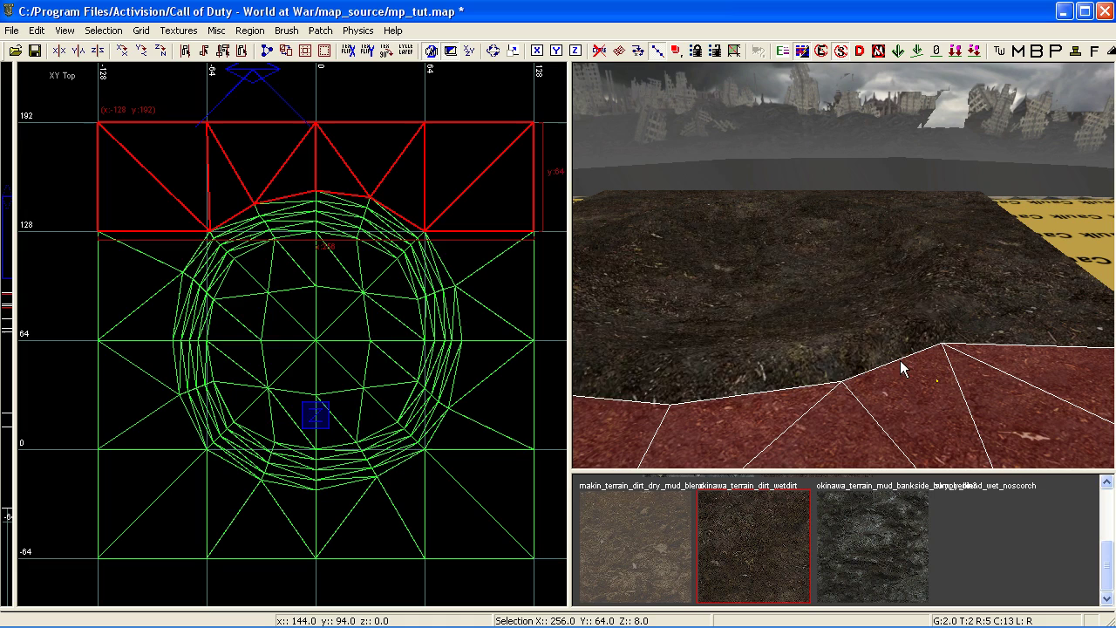
{"action": "left_click", "coordinate": [933, 448], "text": "shift"}
{"action": "left_click", "coordinate": [901, 236], "text": "shift"}
Cap-align the okinawa_terrain_dirt_wetdirt texture across the selected patches in the Surface inspector
{"action": "key", "text": "Down"}
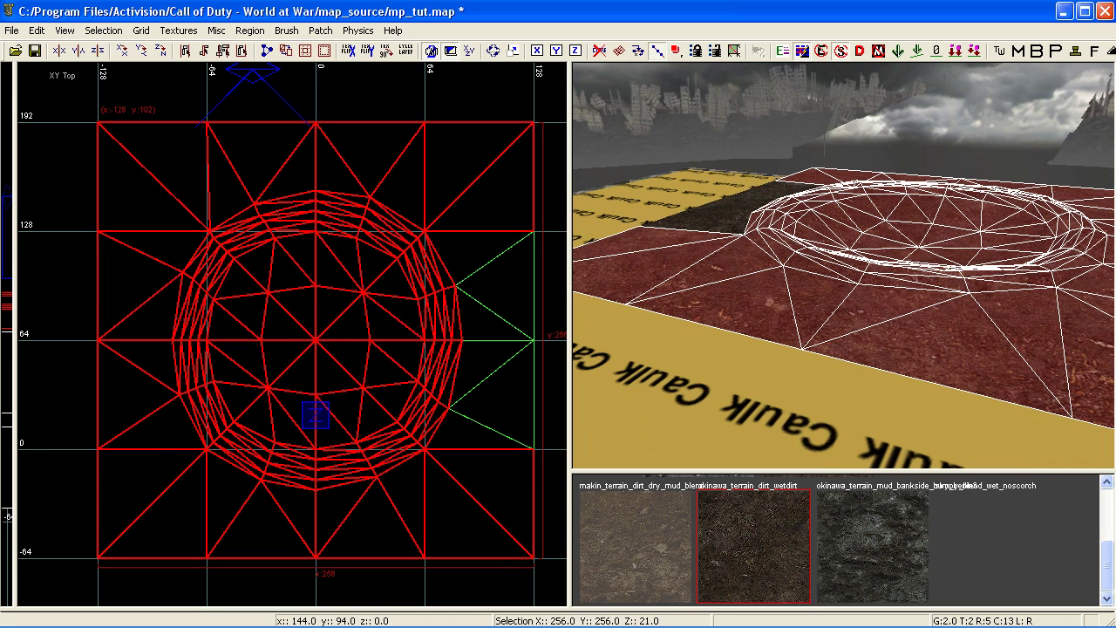
{"action": "left_click", "coordinate": [748, 221], "text": "shift"}
{"action": "key", "text": "s"}
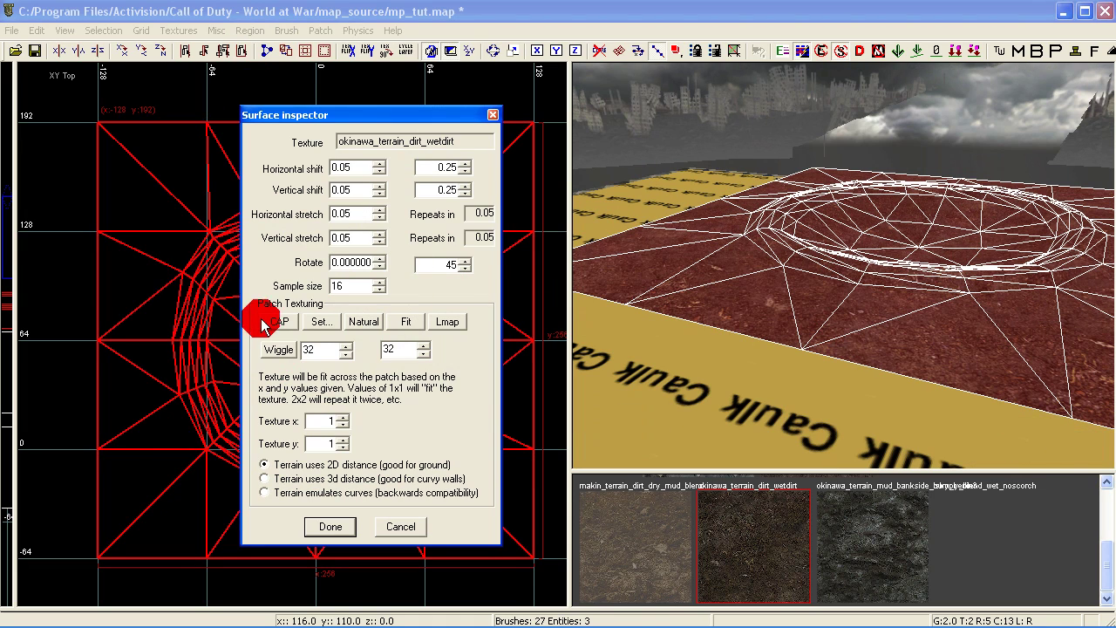
{"action": "left_click", "coordinate": [278, 322]}
{"action": "left_click", "coordinate": [331, 527]}
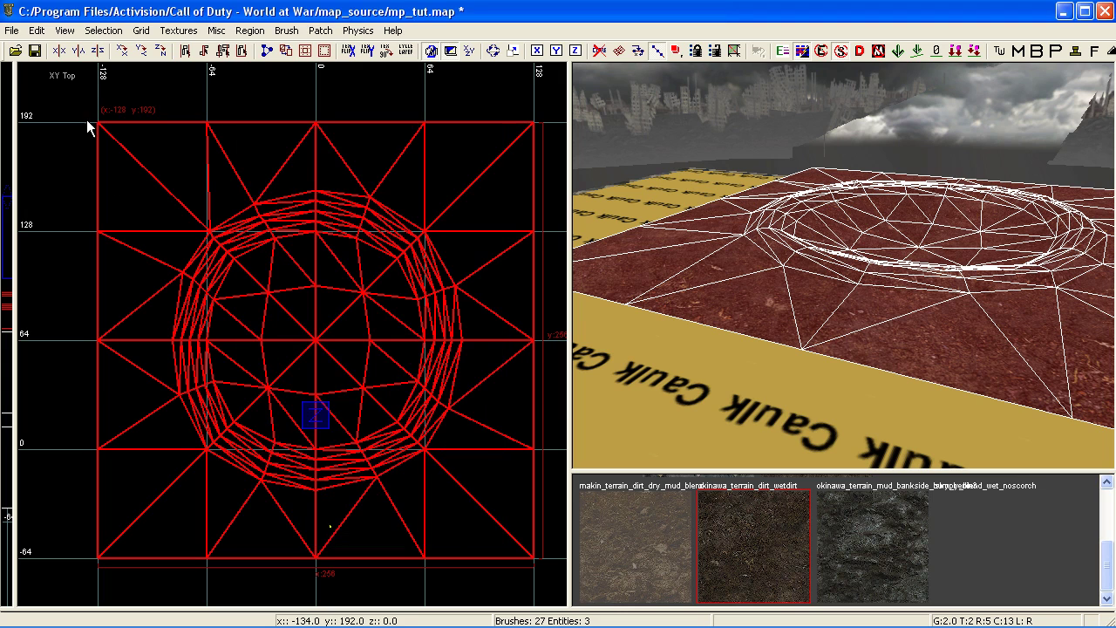
Change the grid spacing from 2 to 8 units
{"action": "left_click", "coordinate": [141, 30]}
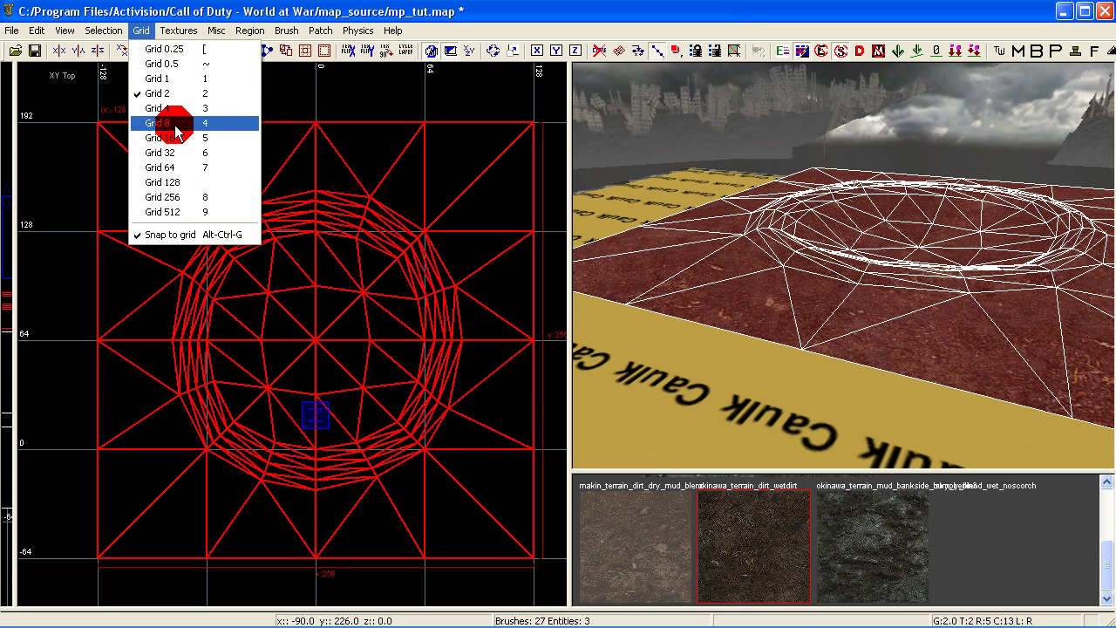
{"action": "left_click", "coordinate": [175, 131]}
{"action": "scroll", "coordinate": [261, 294], "scroll_direction": "down", "scroll_amount": 2}
{"action": "scroll", "coordinate": [257, 296], "scroll_direction": "up", "scroll_amount": 2}
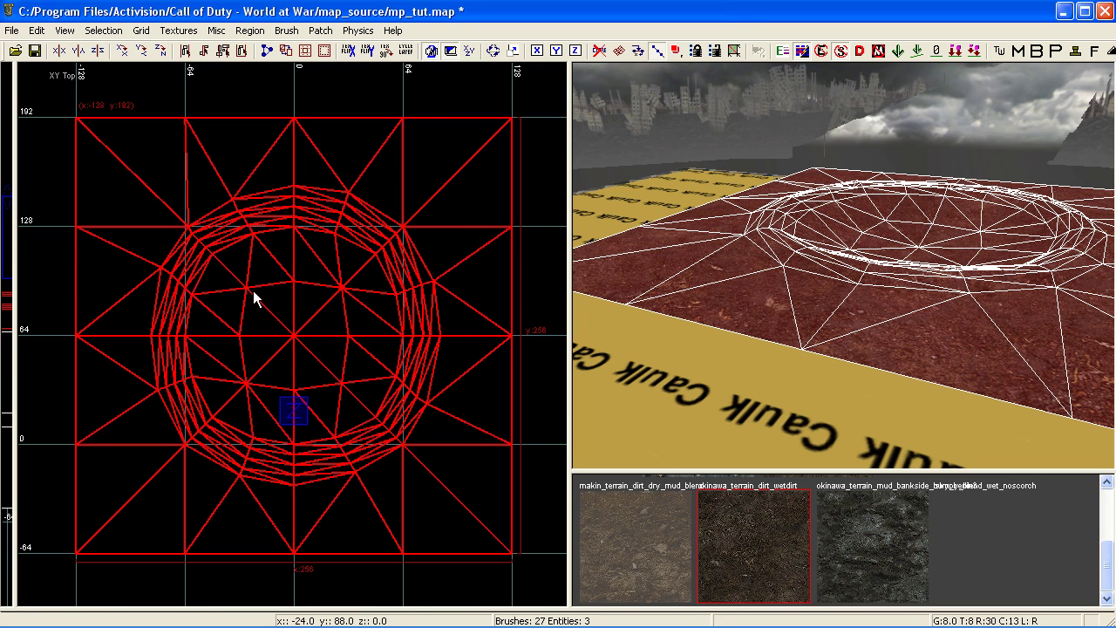
Shift the crater patches one grid step in the top view and check them in 3D
{"action": "right_click_drag", "start_coordinate": [363, 323], "coordinate": [368, 312]}
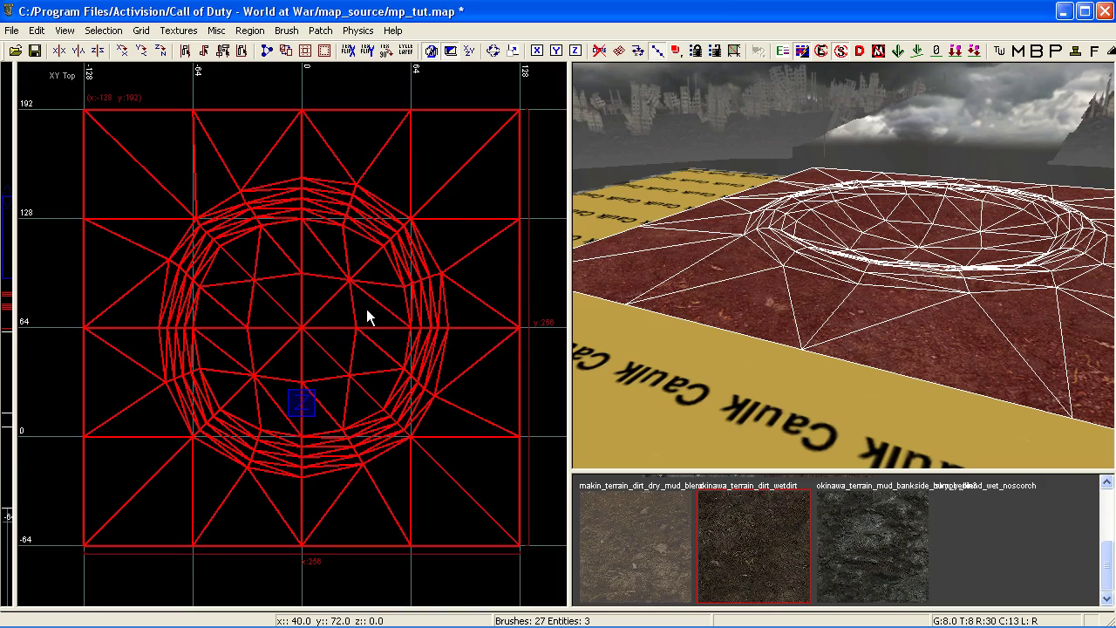
{"action": "left_click_drag", "start_coordinate": [366, 308], "coordinate": [391, 318]}
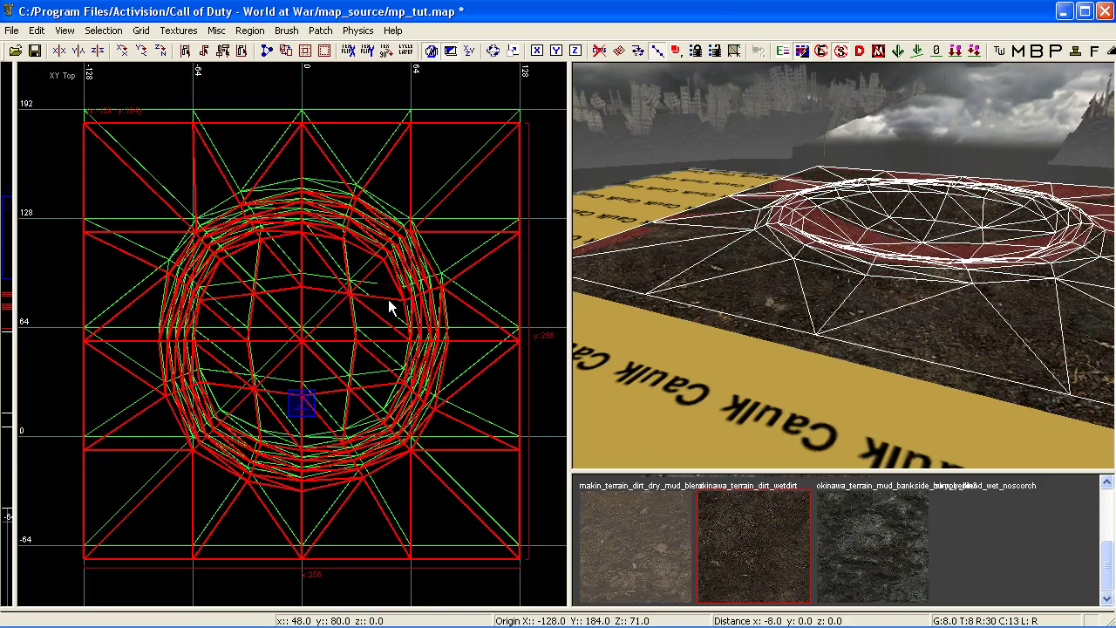
{"action": "right_click", "coordinate": [777, 304]}
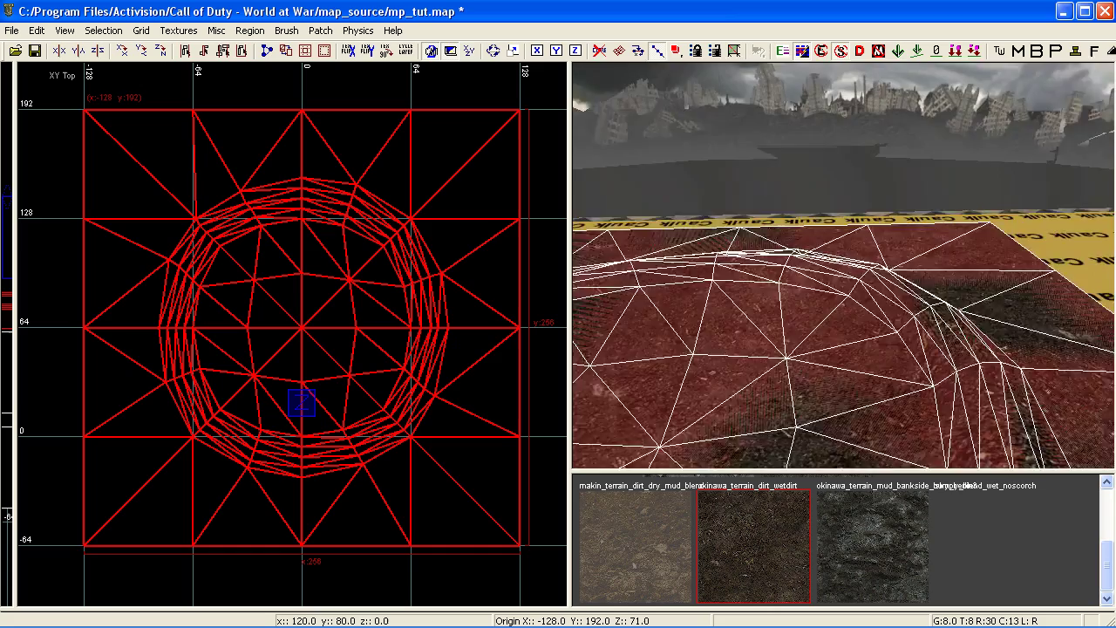
{"action": "key", "text": "Down"}
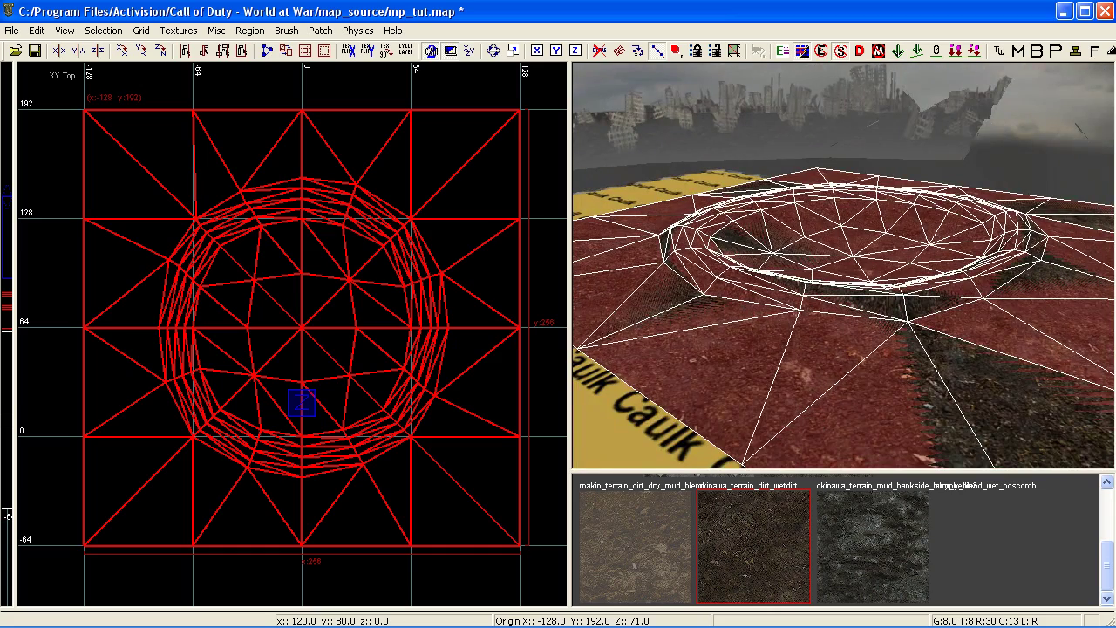
Look around the wet-dirt crater from several 3D angles and clear the selection
{"action": "right_click", "coordinate": [781, 343]}
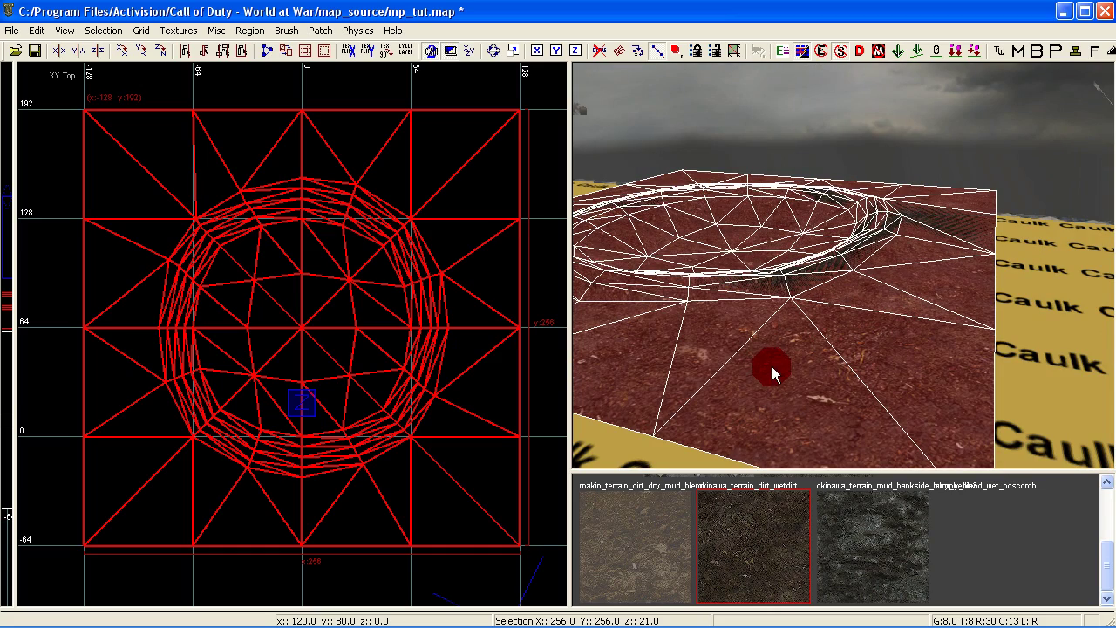
{"action": "right_click", "coordinate": [754, 312]}
{"action": "left_click", "coordinate": [755, 275], "text": "shift"}
{"action": "right_click", "coordinate": [775, 267]}
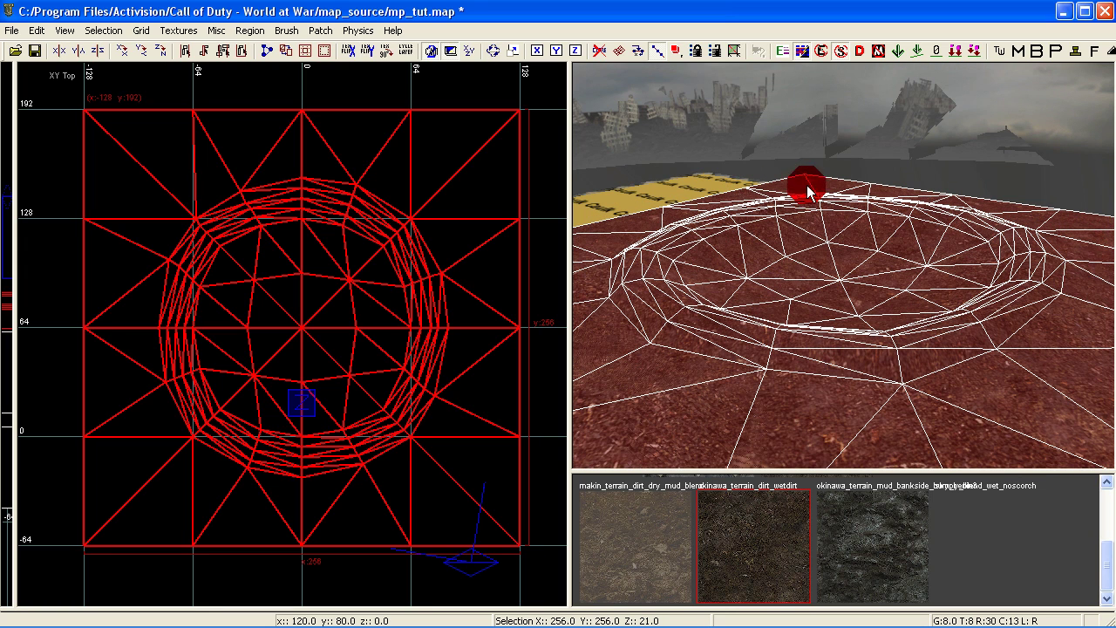
{"action": "key", "text": "Up"}
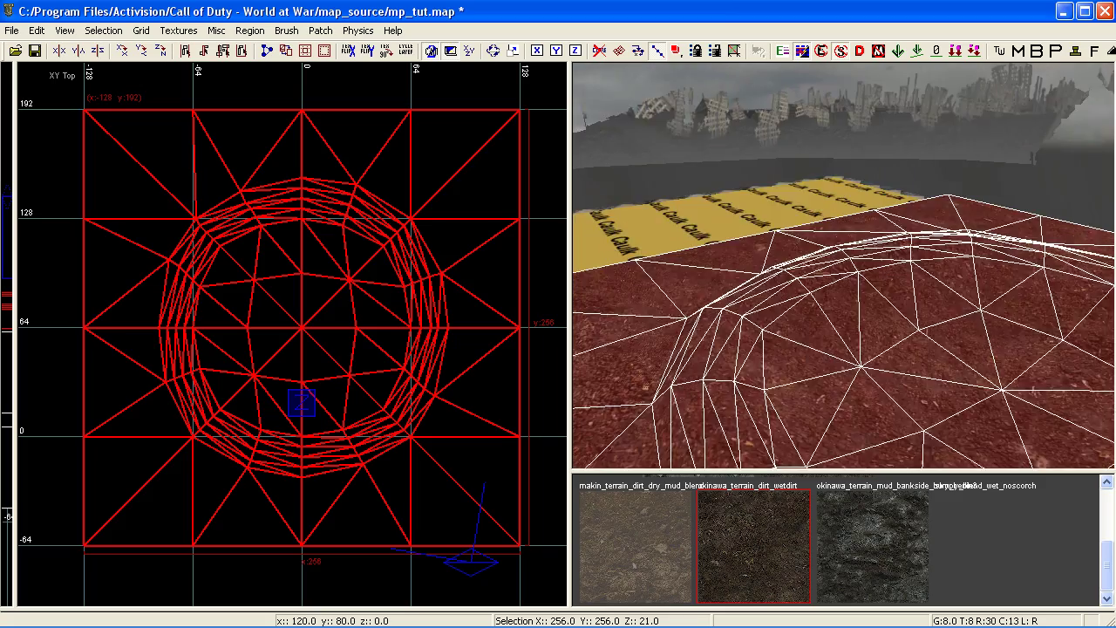
{"action": "key", "text": "Right"}
{"action": "key", "text": "Escape"}
{"action": "key", "text": "Right"}
{"action": "key", "text": "Right"}
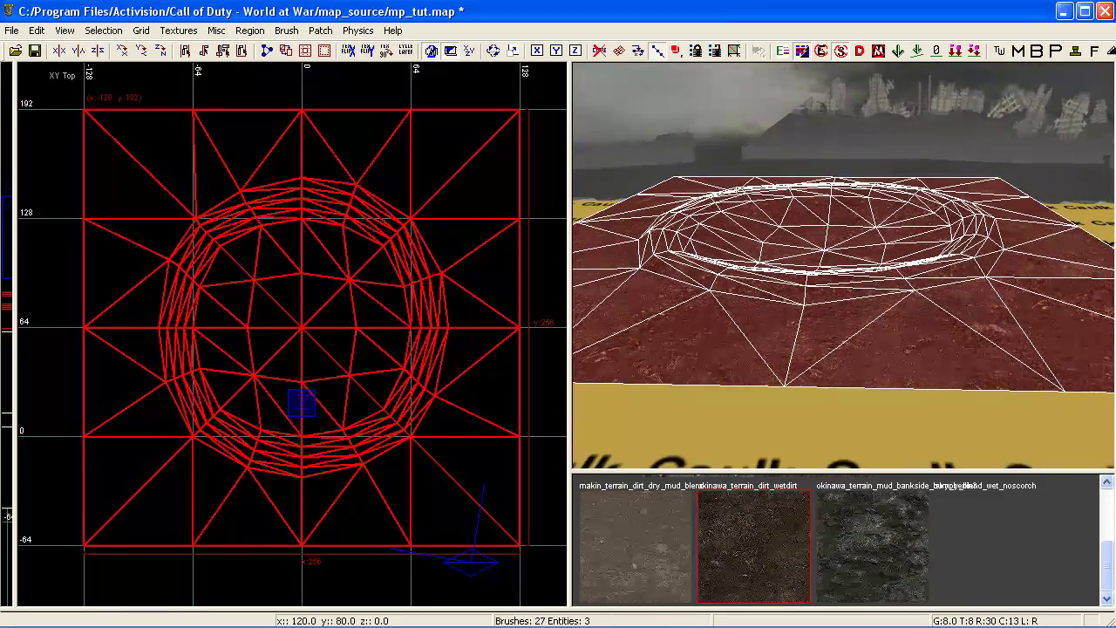
Set the grid to 1 unit and inspect the crater floor up close
{"action": "left_click", "coordinate": [140, 30]}
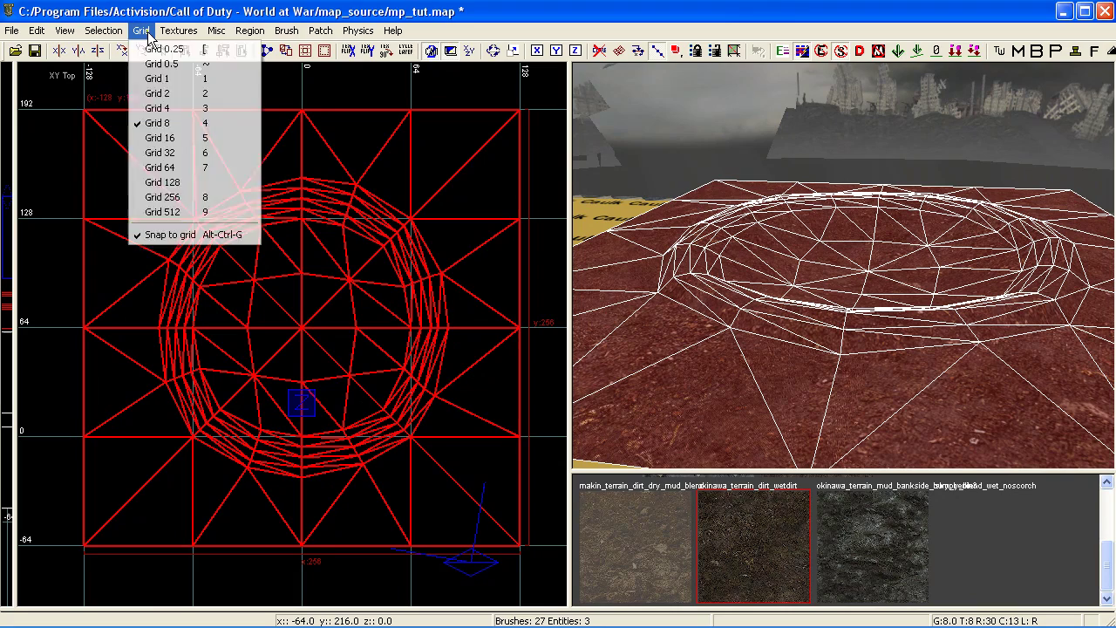
{"action": "left_click", "coordinate": [163, 77]}
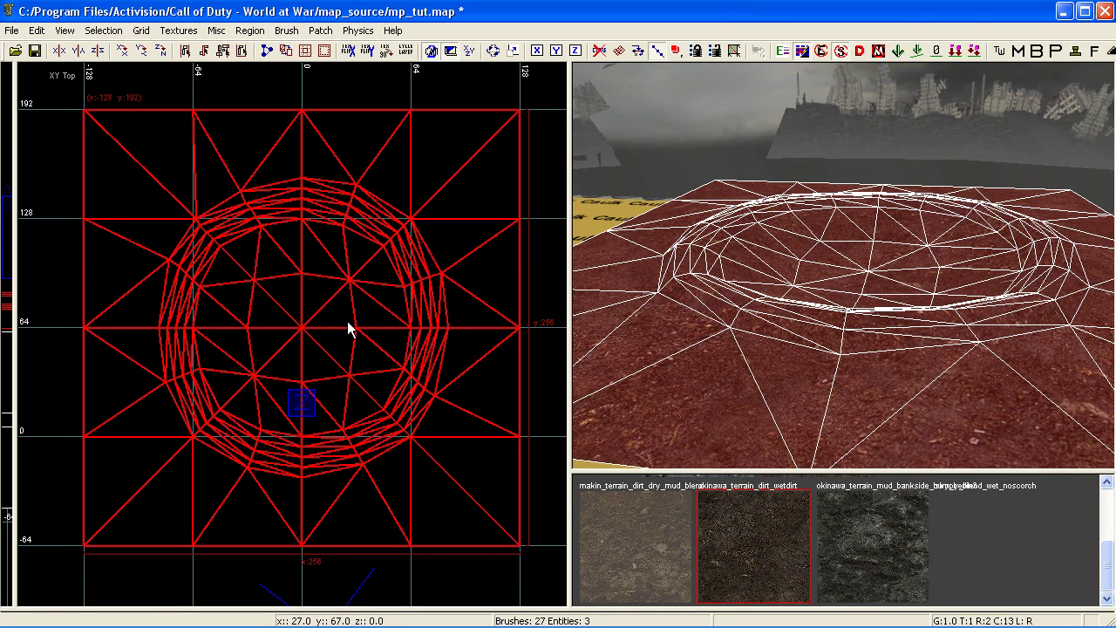
{"action": "key", "text": "Escape"}
{"action": "right_click", "coordinate": [801, 408]}
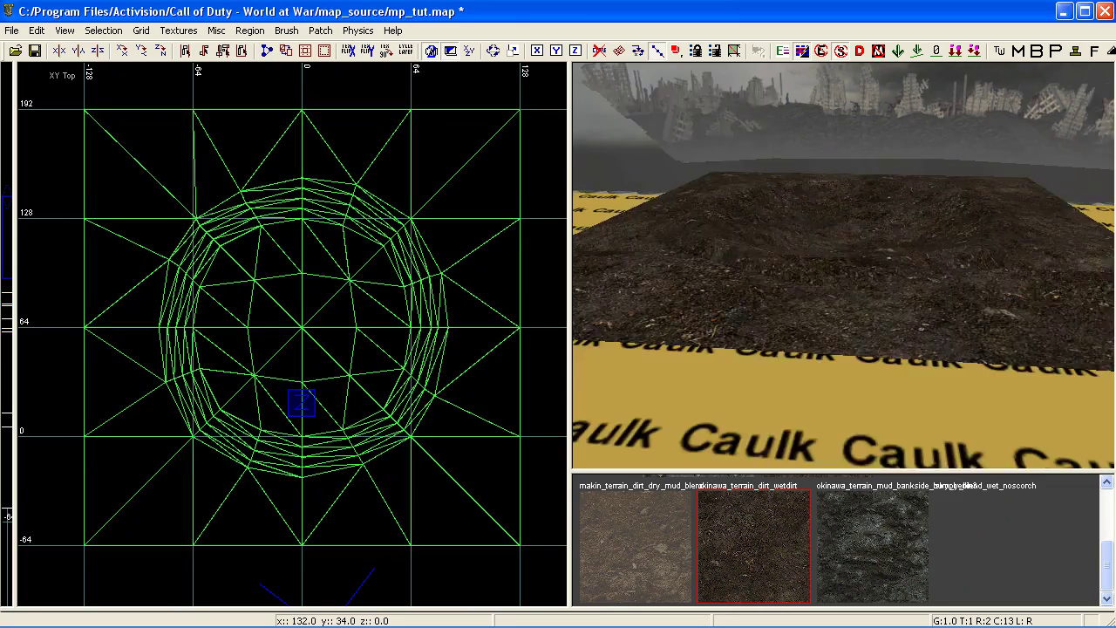
{"action": "key", "text": "Down"}
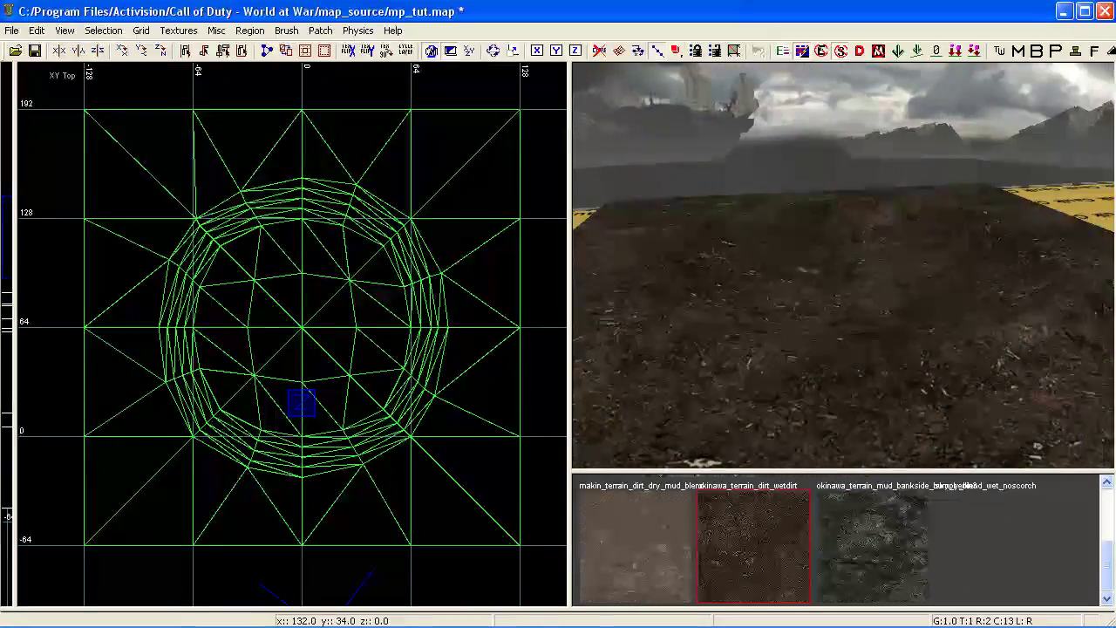
{"action": "right_click", "coordinate": [820, 378]}
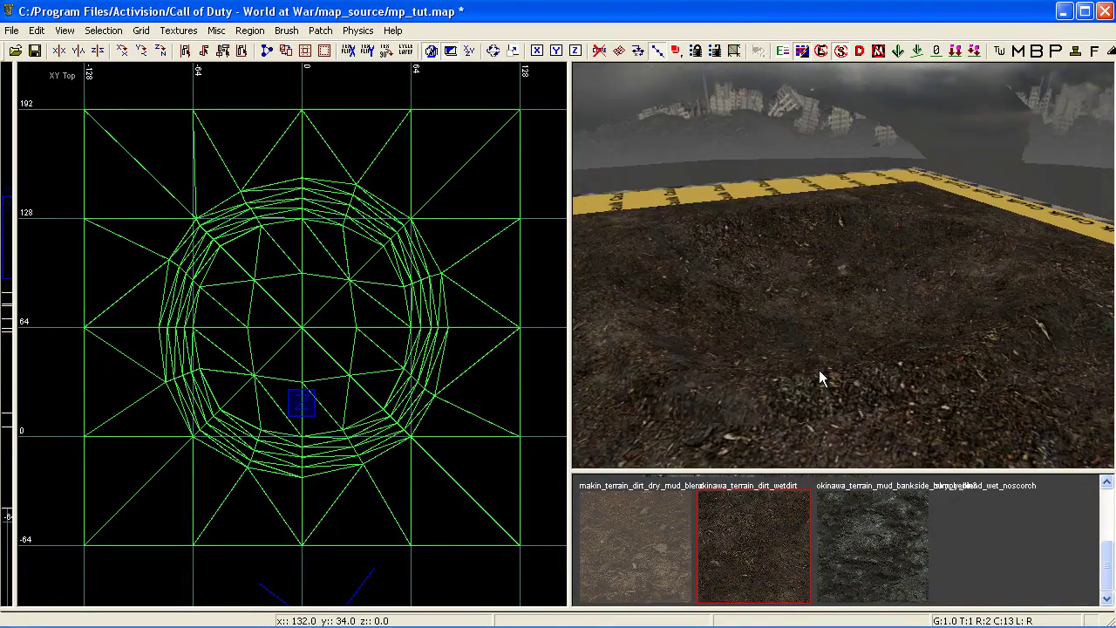
{"action": "right_click", "coordinate": [829, 392]}
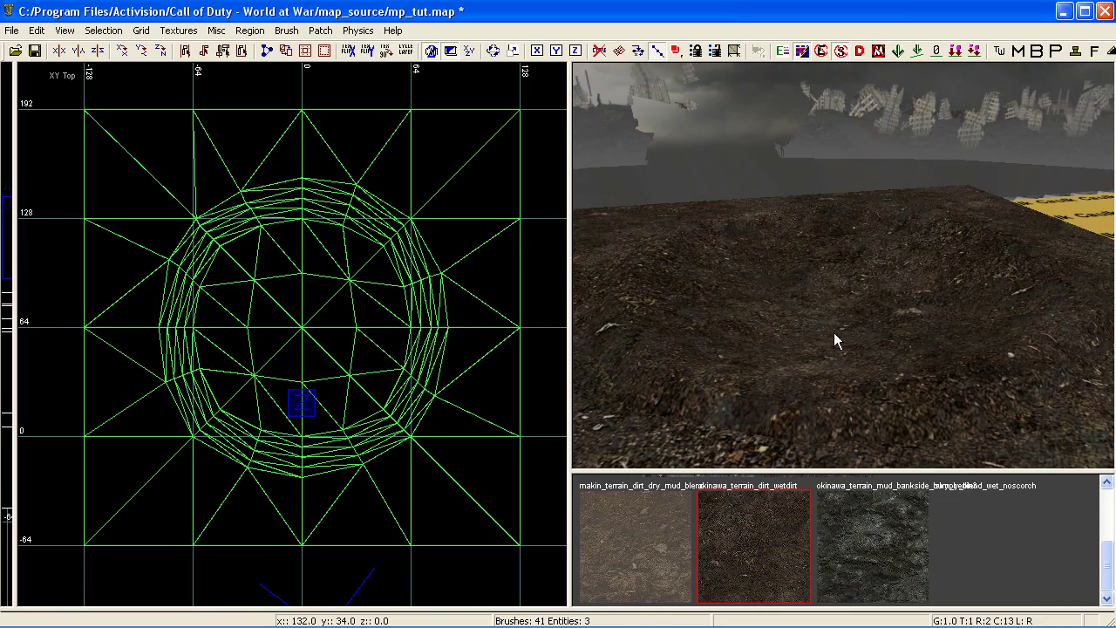
Apply the berlin_terrain_dirt_crater01_blend3 texture to the inner crater floor patch
{"action": "left_click", "coordinate": [834, 340], "text": "shift"}
{"action": "right_click", "coordinate": [839, 339]}
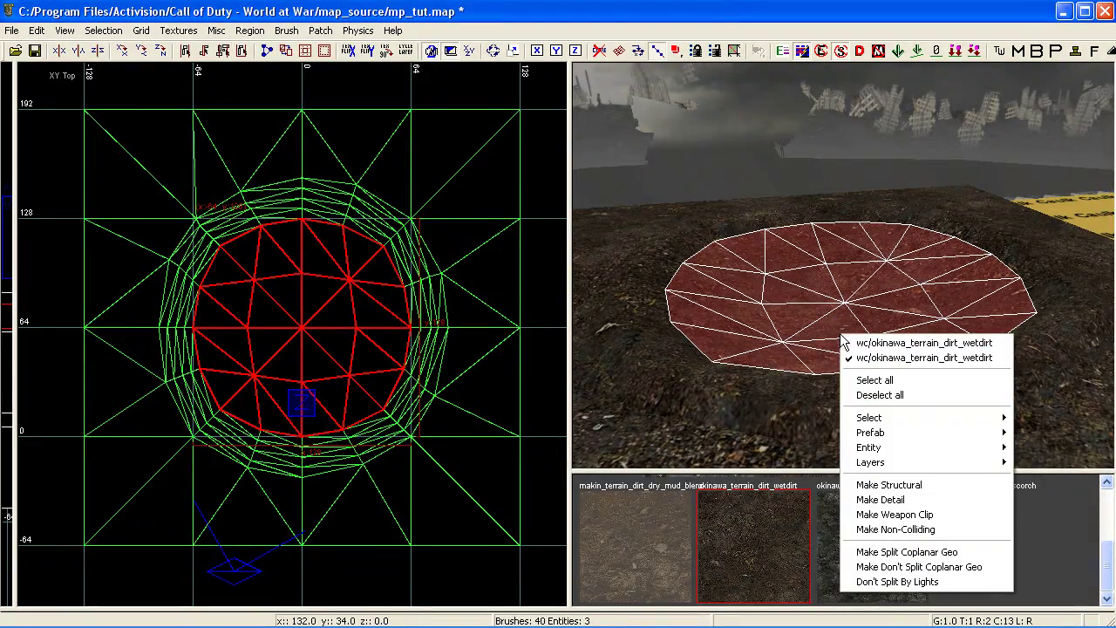
{"action": "left_click", "coordinate": [760, 338]}
{"action": "left_click", "coordinate": [756, 519]}
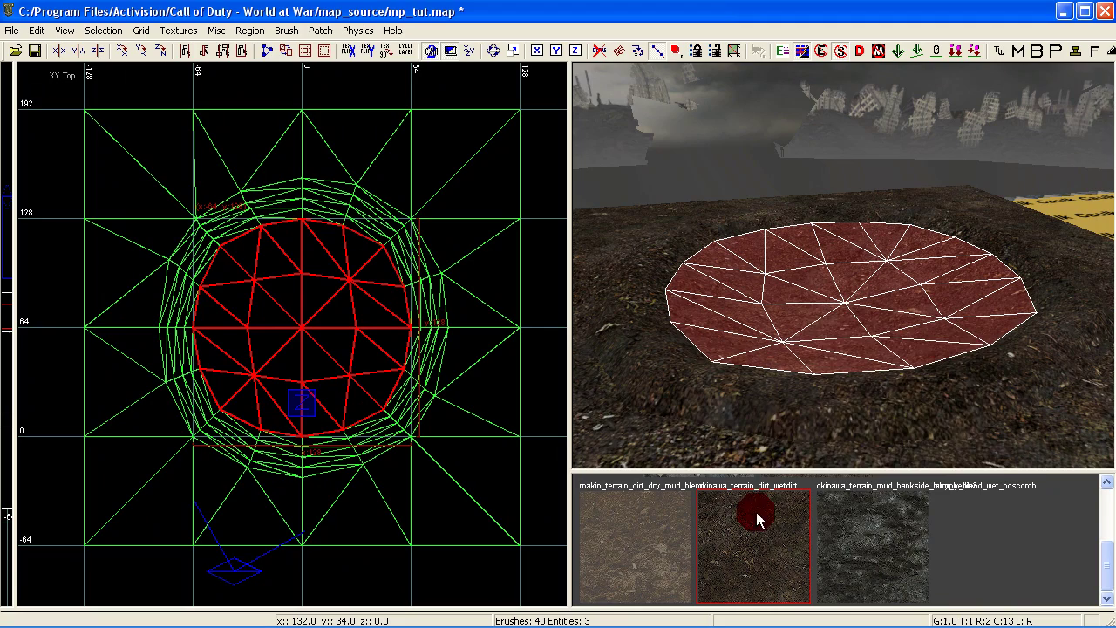
{"action": "right_click", "coordinate": [806, 307]}
{"action": "left_click", "coordinate": [807, 312]}
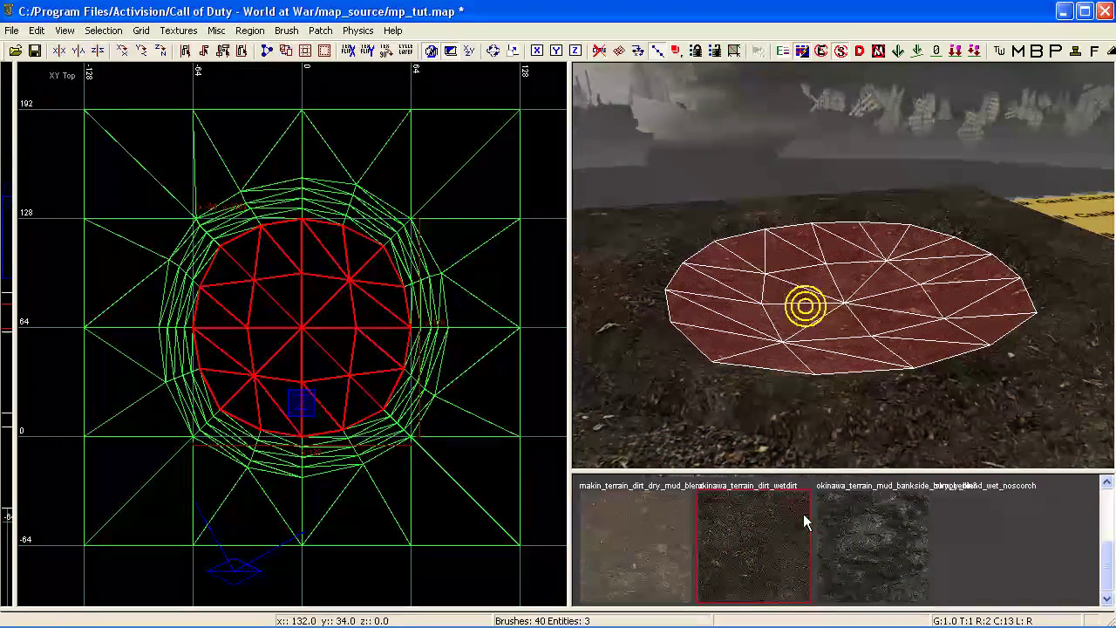
{"action": "right_click_drag", "start_coordinate": [803, 521], "coordinate": [793, 558]}
{"action": "left_click", "coordinate": [820, 547]}
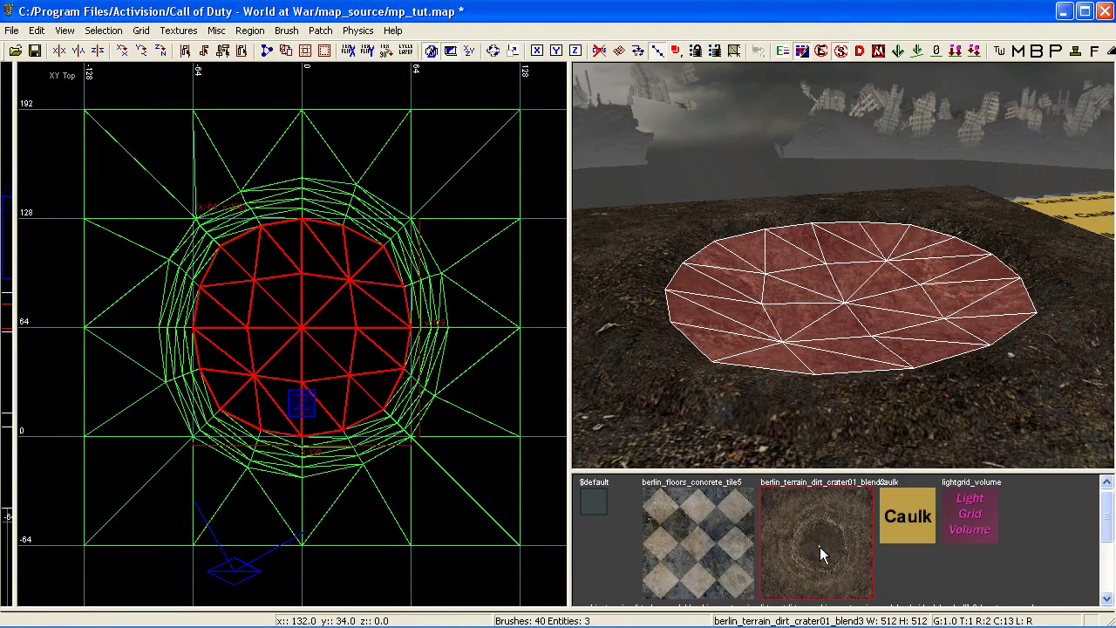
Fit the crater texture 1x1 and set its horizontal shift to 26.05
{"action": "key", "text": "s"}
{"action": "left_click", "coordinate": [404, 324]}
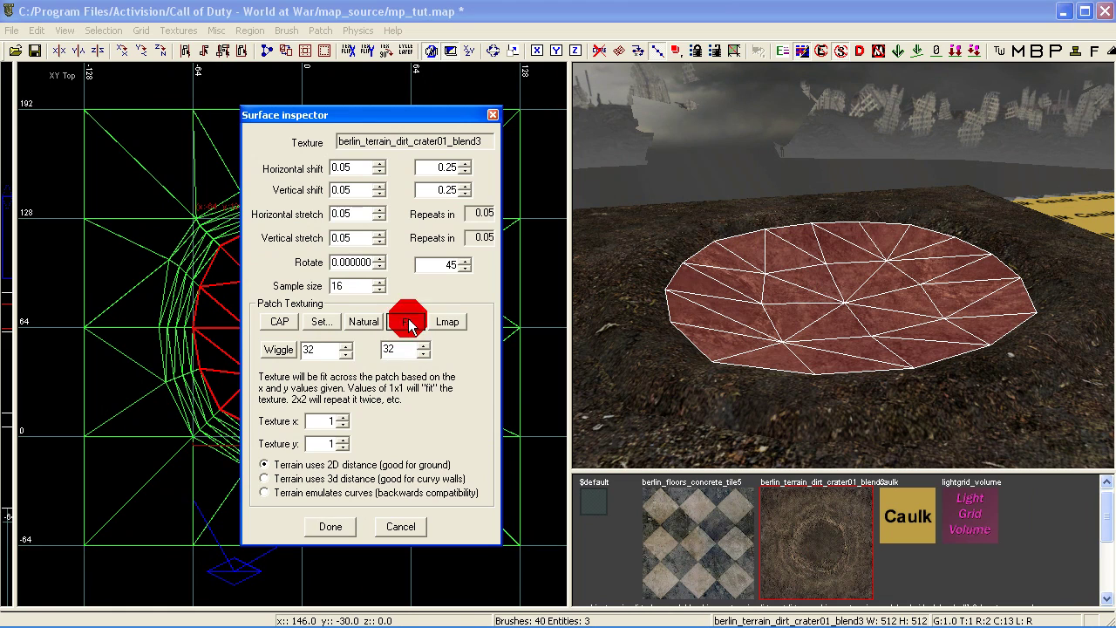
{"action": "left_click", "coordinate": [330, 525]}
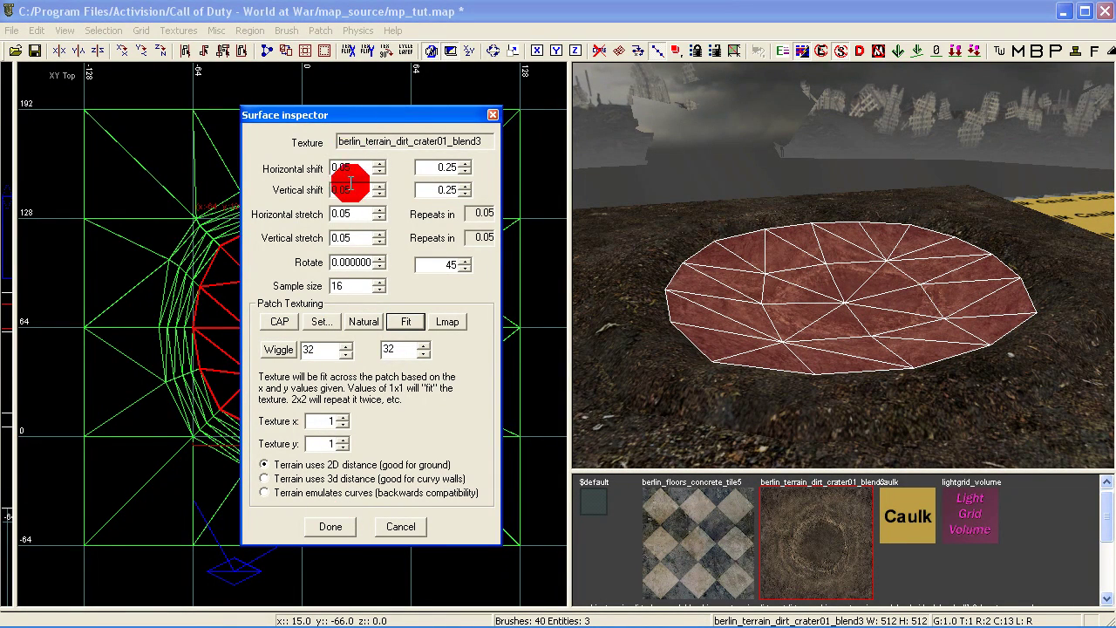
{"action": "double_click", "coordinate": [449, 189]}
{"action": "type", "text": "1"}
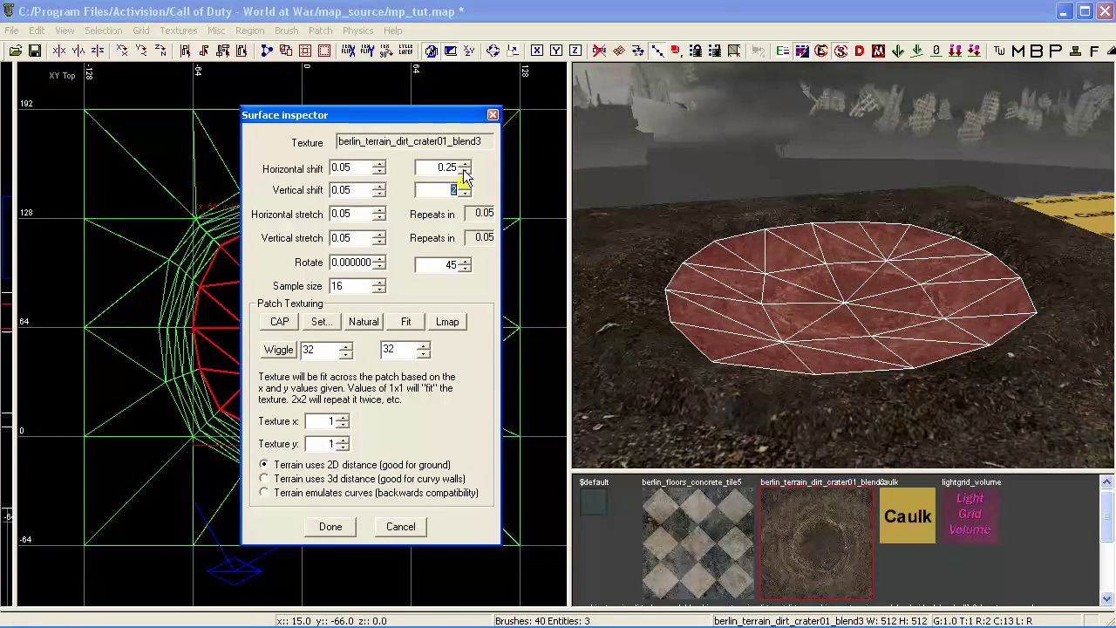
{"action": "left_click", "coordinate": [466, 166]}
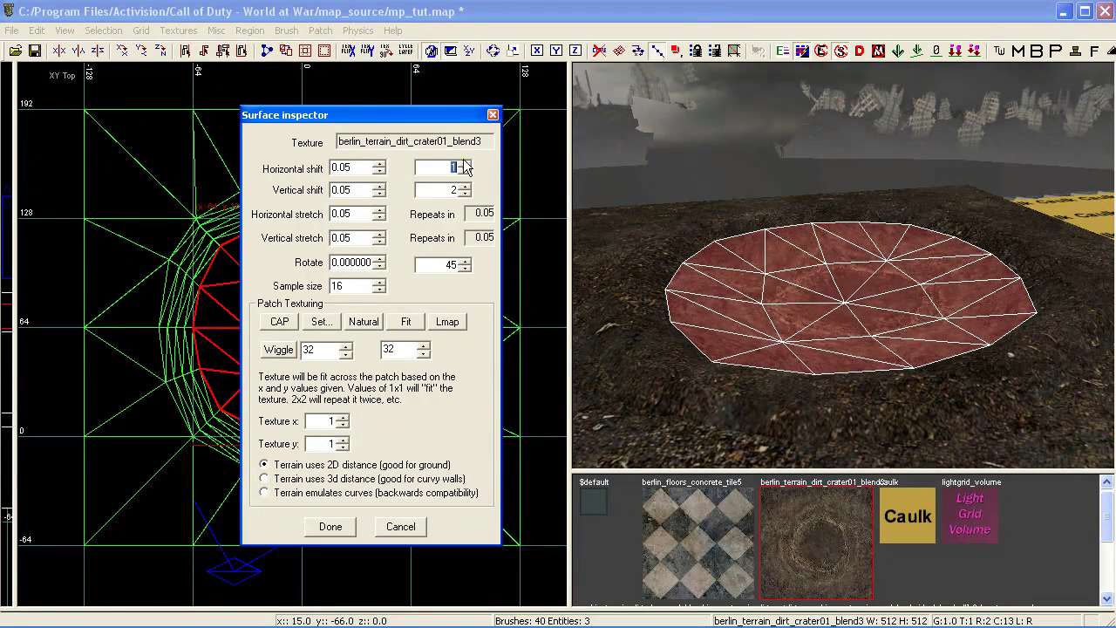
{"action": "left_click", "coordinate": [379, 163]}
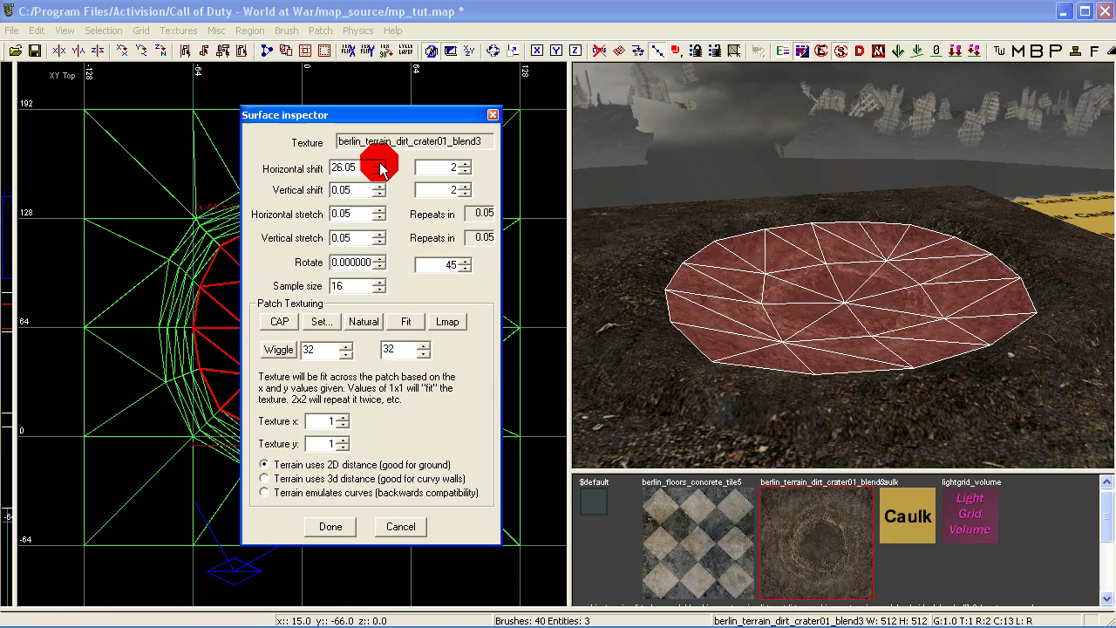
{"action": "mouse_move", "coordinate": [839, 407]}
{"action": "right_mouse_down"}
{"action": "mouse_move", "coordinate": [911, 396]}
{"action": "mouse_move", "coordinate": [840, 395]}
{"action": "right_mouse_up"}
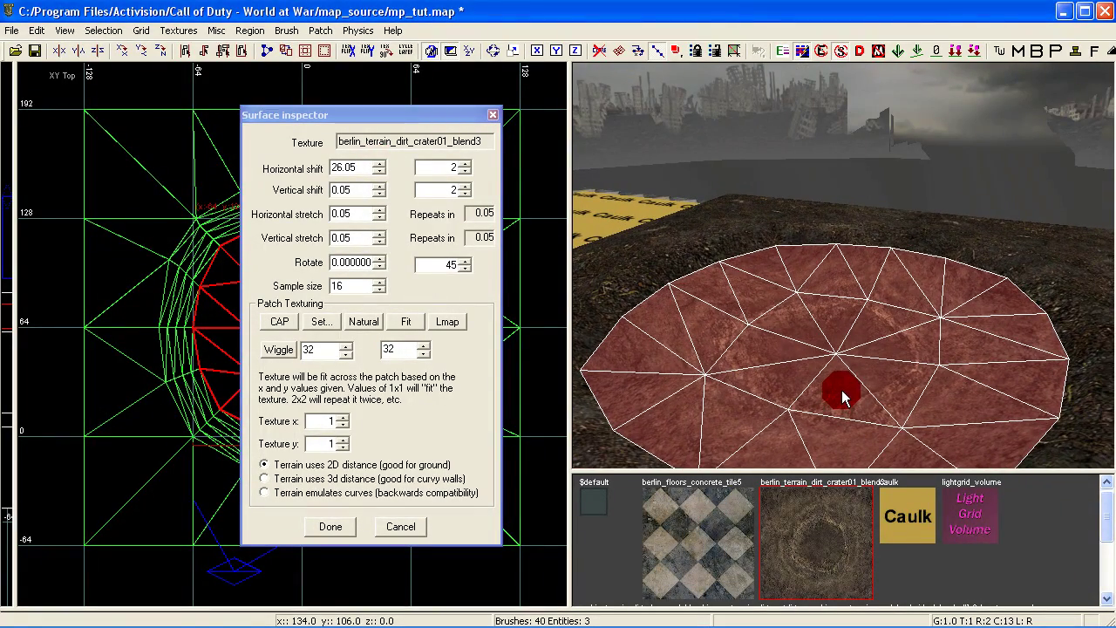
Apply alpha 0 to a selected crater-edge vertex in the Vertex Color/Alpha editor
{"action": "left_click", "coordinate": [330, 526]}
{"action": "key", "text": "v"}
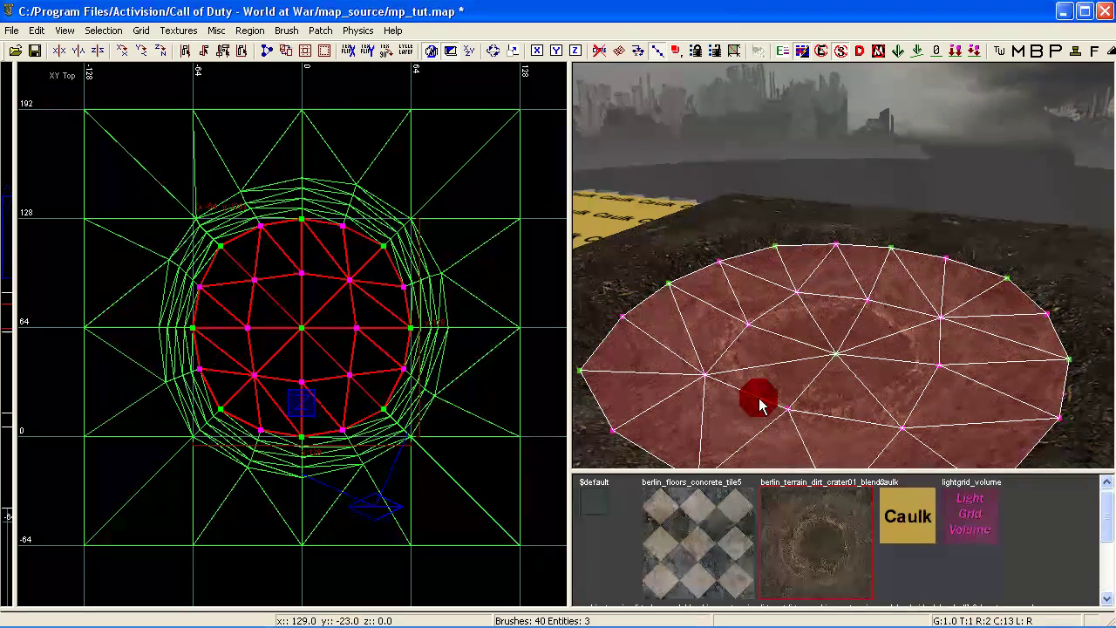
{"action": "right_click_drag", "start_coordinate": [760, 403], "coordinate": [794, 397]}
{"action": "left_click", "coordinate": [791, 397]}
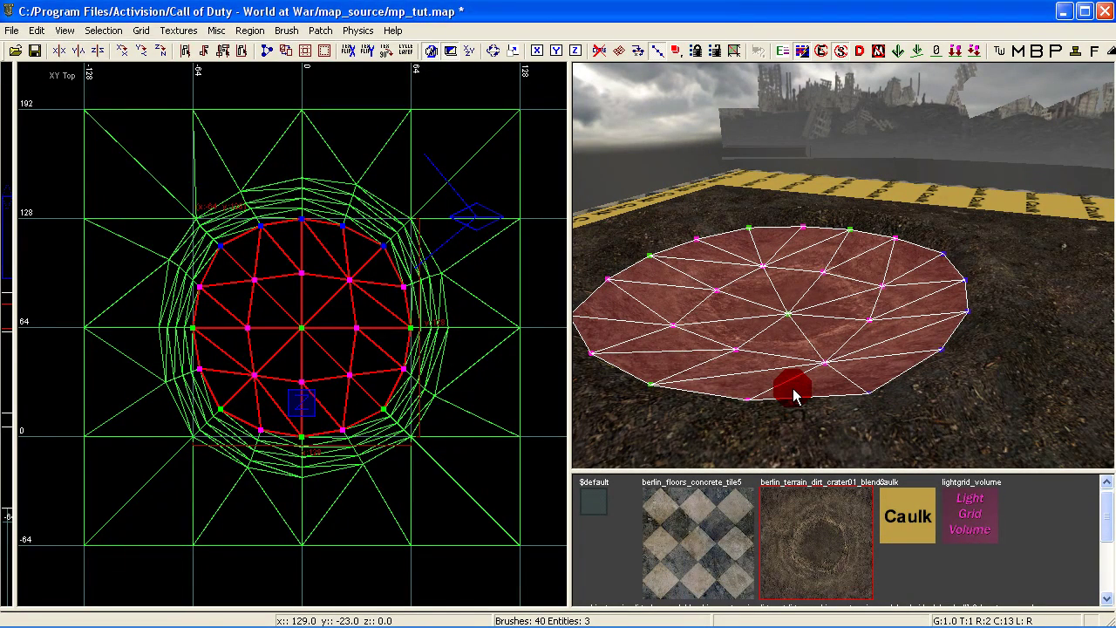
{"action": "key", "text": "shift+v"}
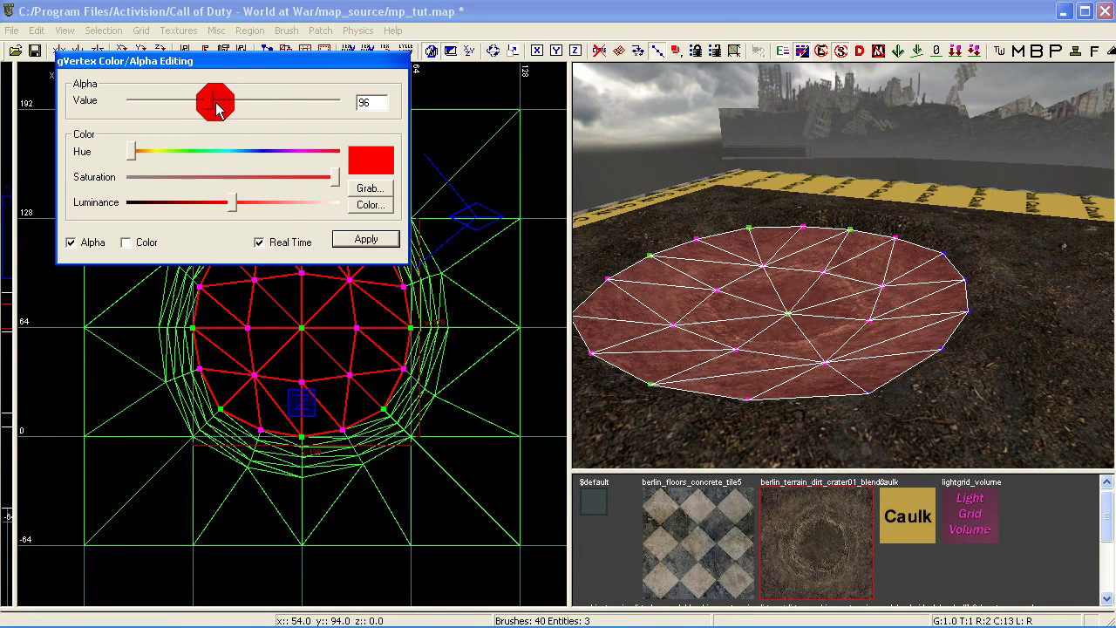
{"action": "left_click_drag", "start_coordinate": [207, 104], "coordinate": [135, 106]}
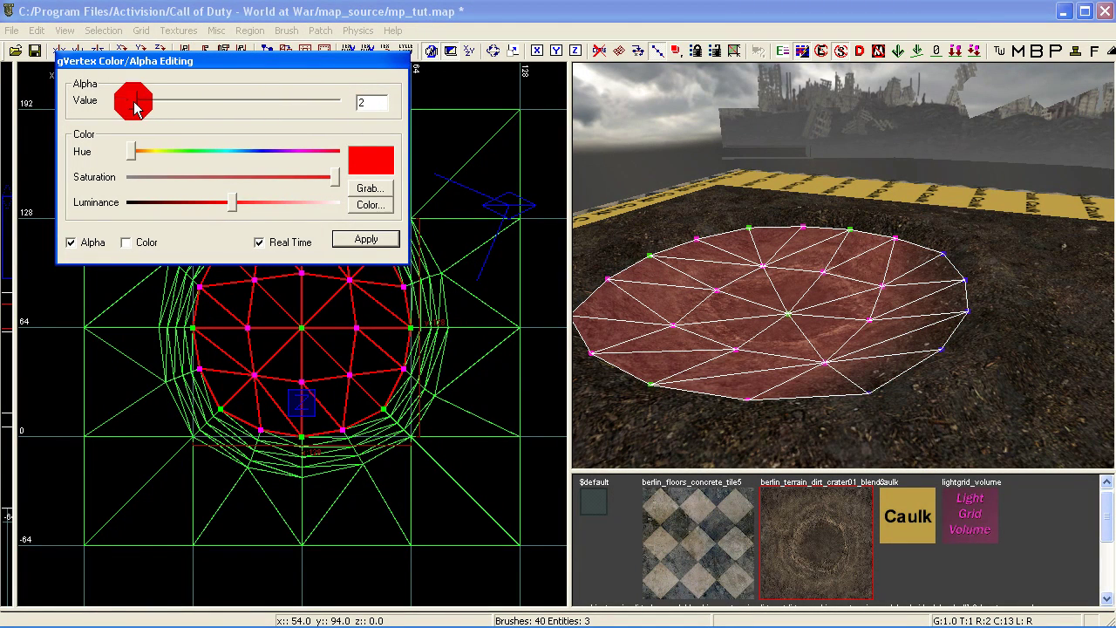
{"action": "left_click", "coordinate": [71, 242]}
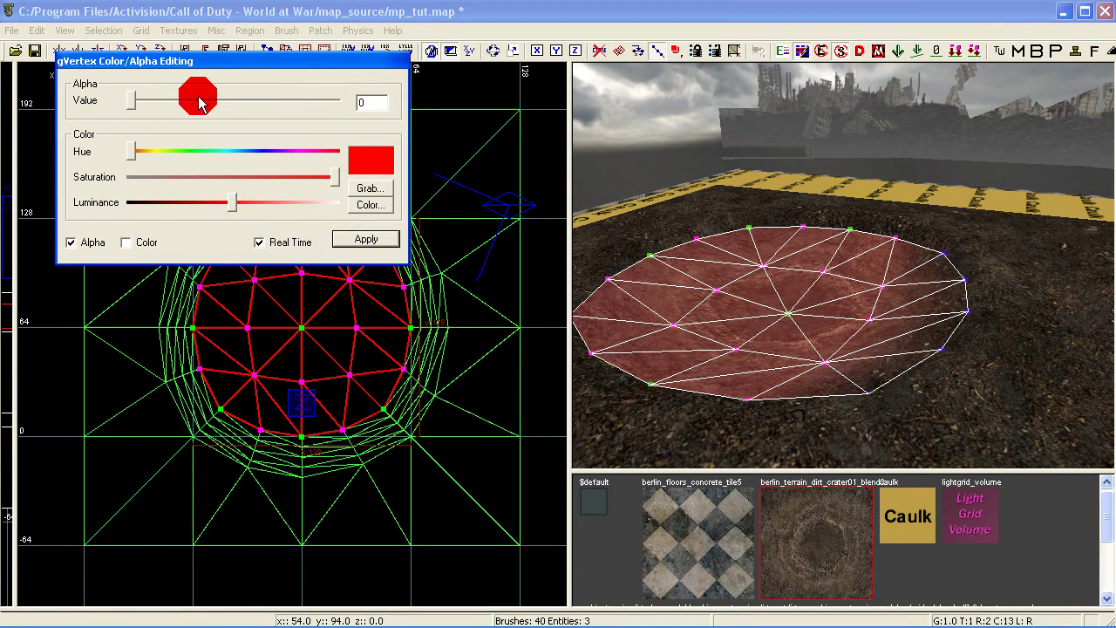
{"action": "left_click_drag", "start_coordinate": [232, 60], "coordinate": [270, 125]}
{"action": "left_click", "coordinate": [407, 300]}
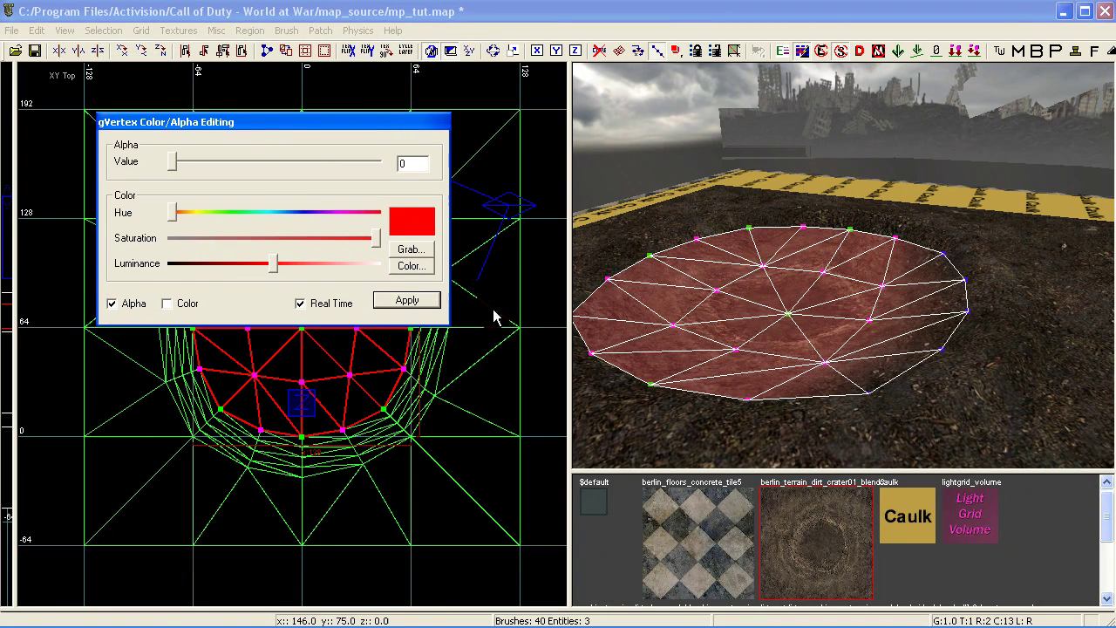
Apply zero alpha to the remaining outer-edge vertices, then close the editor and deselect
{"action": "mouse_move", "coordinate": [758, 307]}
{"action": "left_mouse_down"}
{"action": "mouse_move", "coordinate": [729, 392]}
{"action": "mouse_move", "coordinate": [850, 235]}
{"action": "left_mouse_up"}
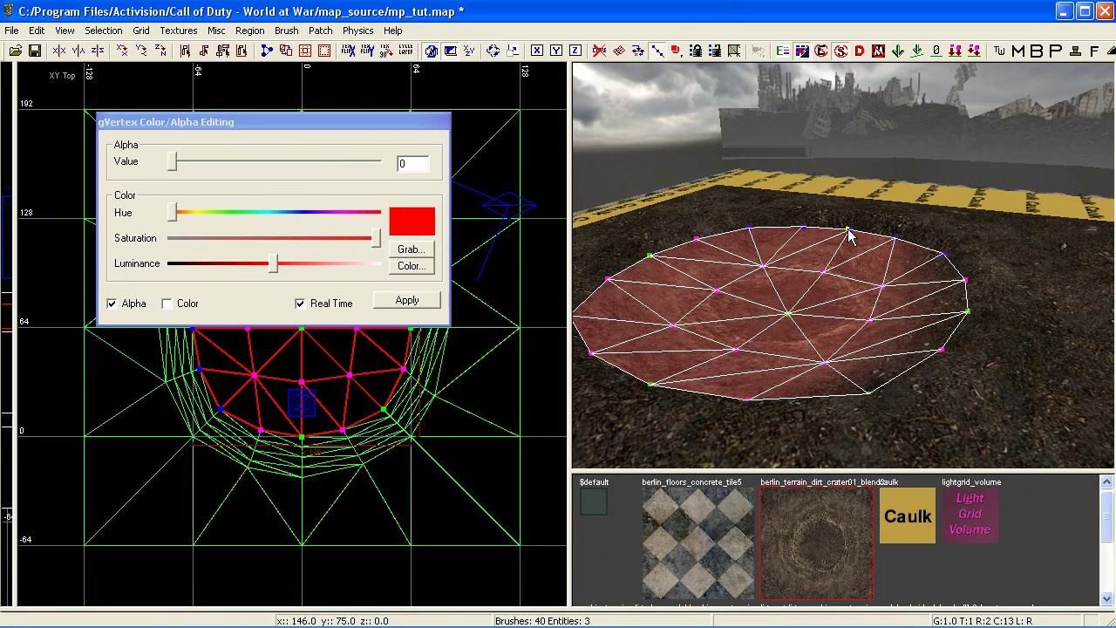
{"action": "left_click", "coordinate": [653, 253]}
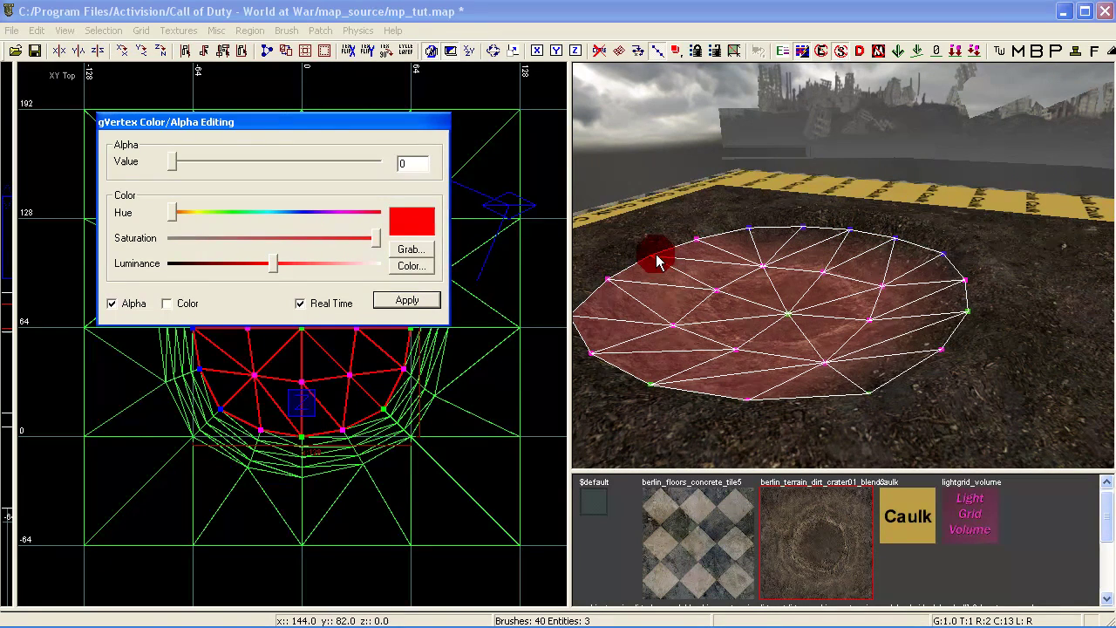
{"action": "left_click", "coordinate": [406, 300]}
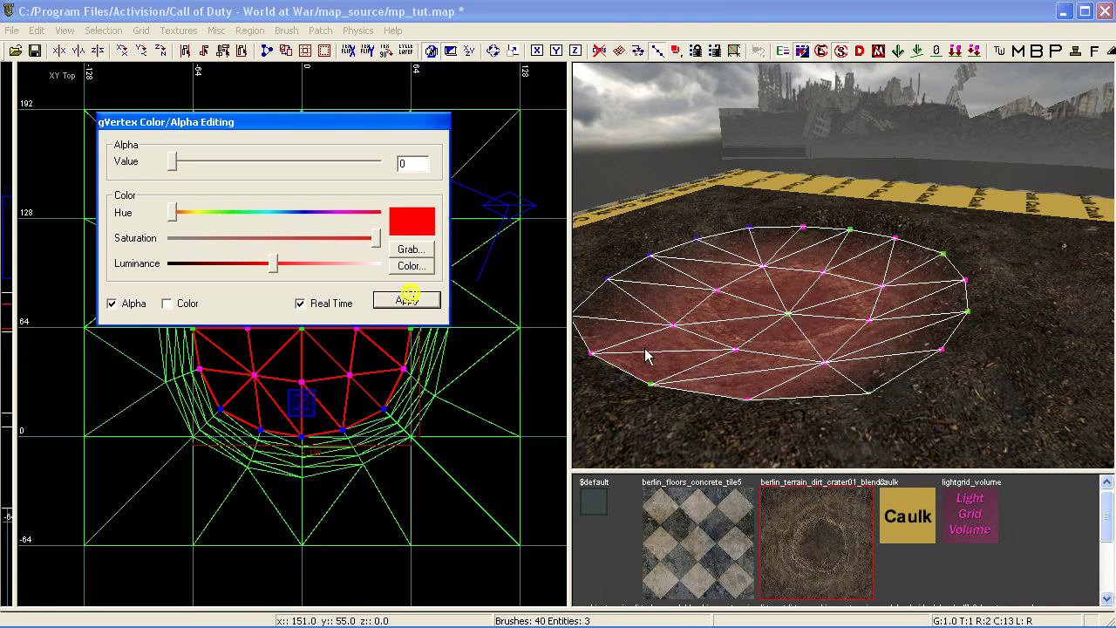
{"action": "right_click_drag", "start_coordinate": [642, 352], "coordinate": [686, 346]}
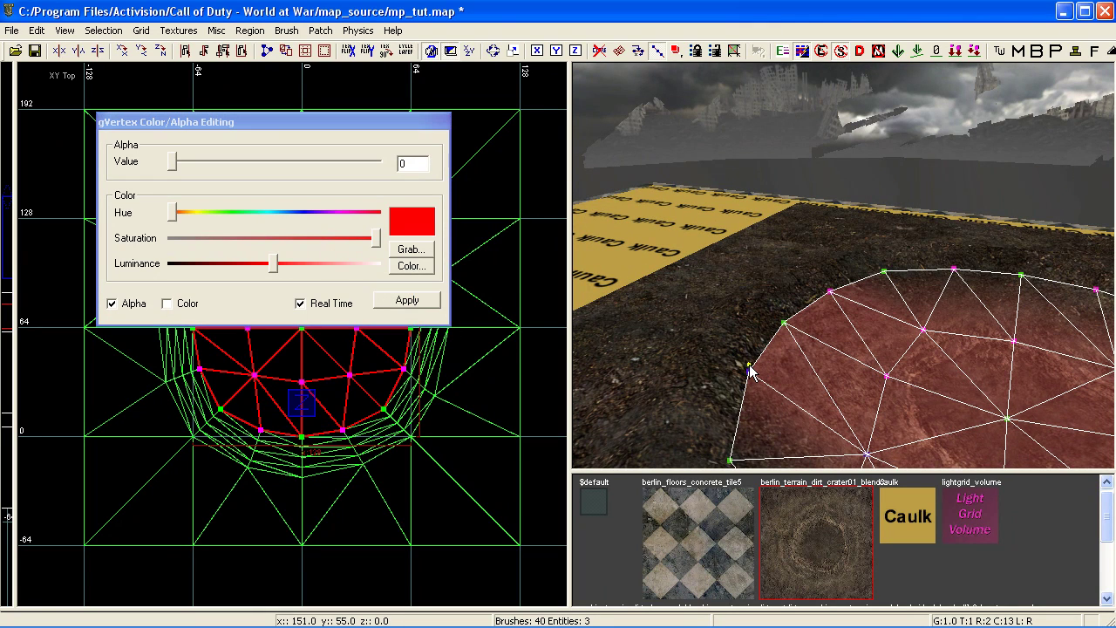
{"action": "left_click", "coordinate": [433, 301]}
{"action": "left_click", "coordinate": [583, 369]}
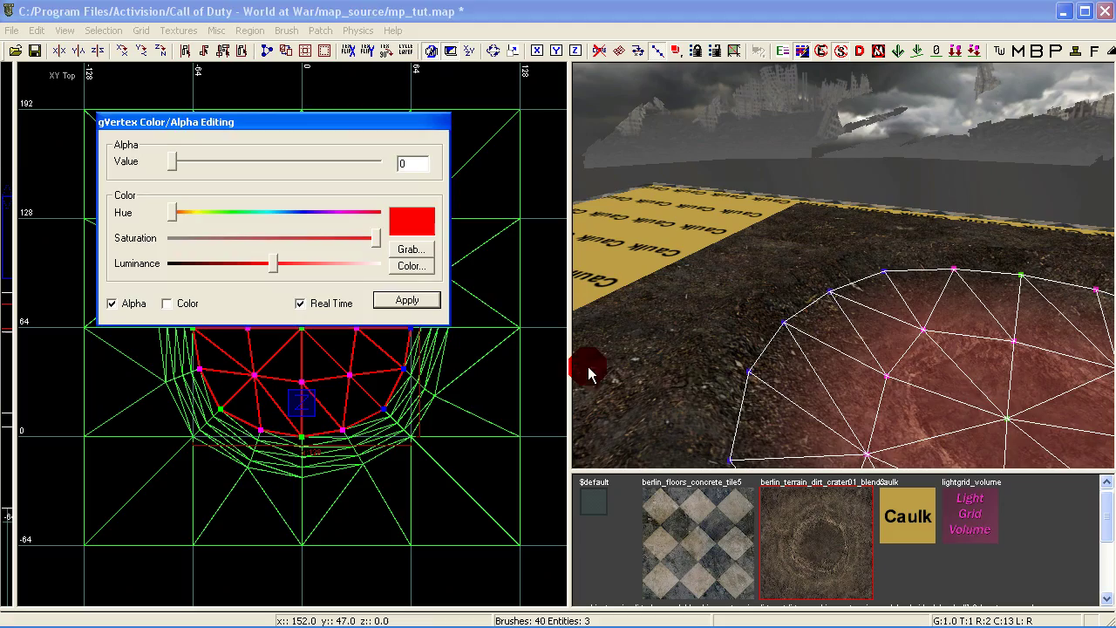
{"action": "left_click", "coordinate": [1024, 432]}
{"action": "key", "text": "Escape"}
{"action": "right_click_drag", "start_coordinate": [964, 379], "coordinate": [829, 291]}
Select both halves of the patch ring around the crater
{"action": "left_click", "coordinate": [930, 349], "text": "shift"}
{"action": "left_click", "coordinate": [927, 331], "text": "shift"}
{"action": "right_click_drag", "start_coordinate": [901, 389], "coordinate": [651, 176]}
{"action": "right_click", "coordinate": [900, 384]}
{"action": "right_click", "coordinate": [646, 249]}
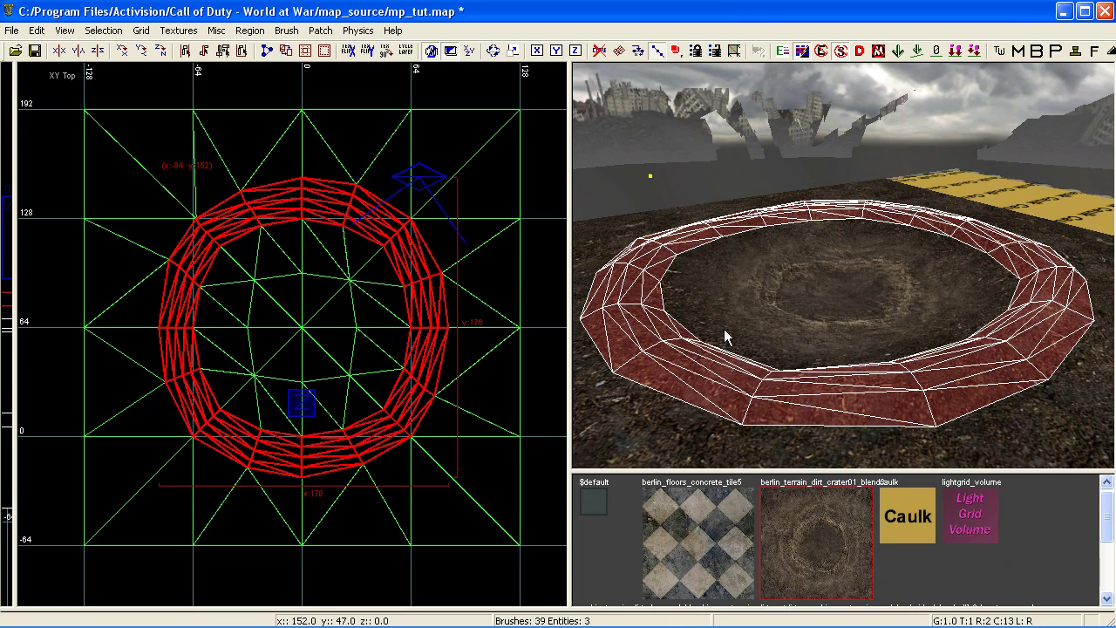
Set the grid spacing back to 8 units and look along the ring
{"action": "left_click", "coordinate": [140, 29]}
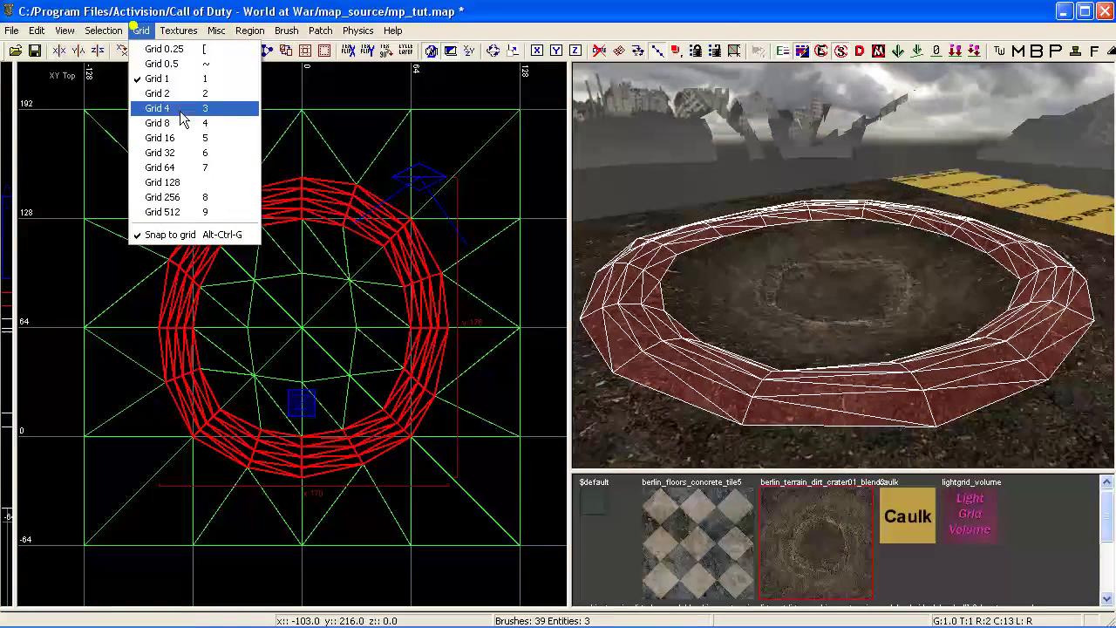
{"action": "left_click", "coordinate": [183, 129]}
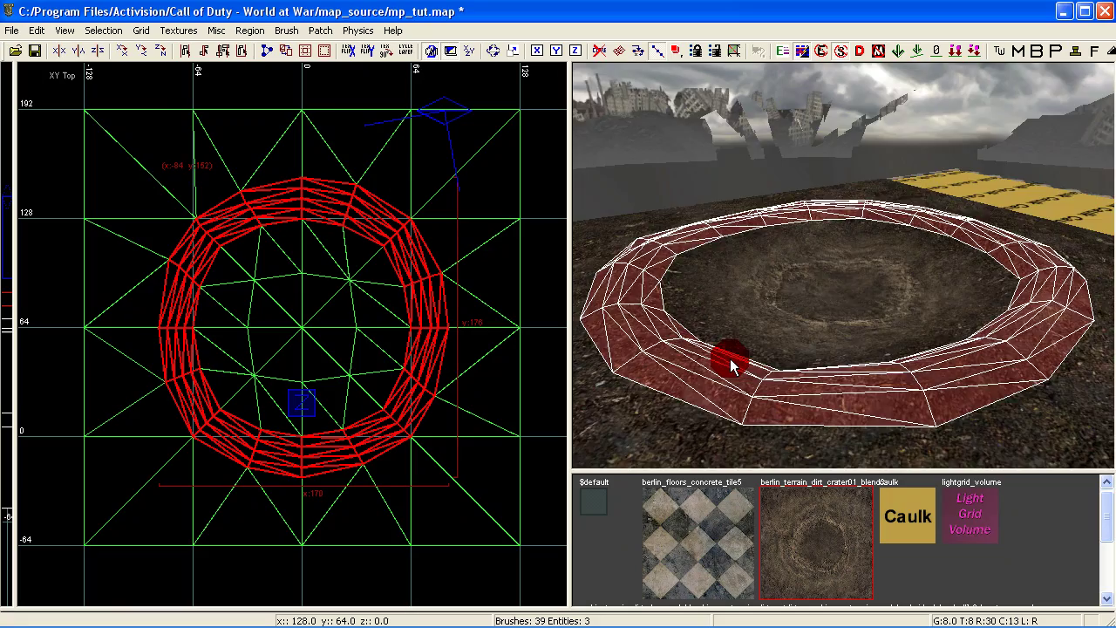
{"action": "mouse_move", "coordinate": [729, 358]}
{"action": "right_mouse_down"}
{"action": "mouse_move", "coordinate": [697, 340]}
{"action": "mouse_move", "coordinate": [741, 322]}
{"action": "mouse_move", "coordinate": [730, 356]}
{"action": "right_mouse_up"}
{"action": "mouse_move", "coordinate": [750, 474]}
{"action": "right_mouse_down"}
{"action": "mouse_move", "coordinate": [741, 367]}
{"action": "mouse_move", "coordinate": [724, 348]}
{"action": "mouse_move", "coordinate": [783, 529]}
{"action": "right_mouse_up"}
{"action": "scroll", "coordinate": [788, 555], "scroll_direction": "down", "scroll_amount": 5}
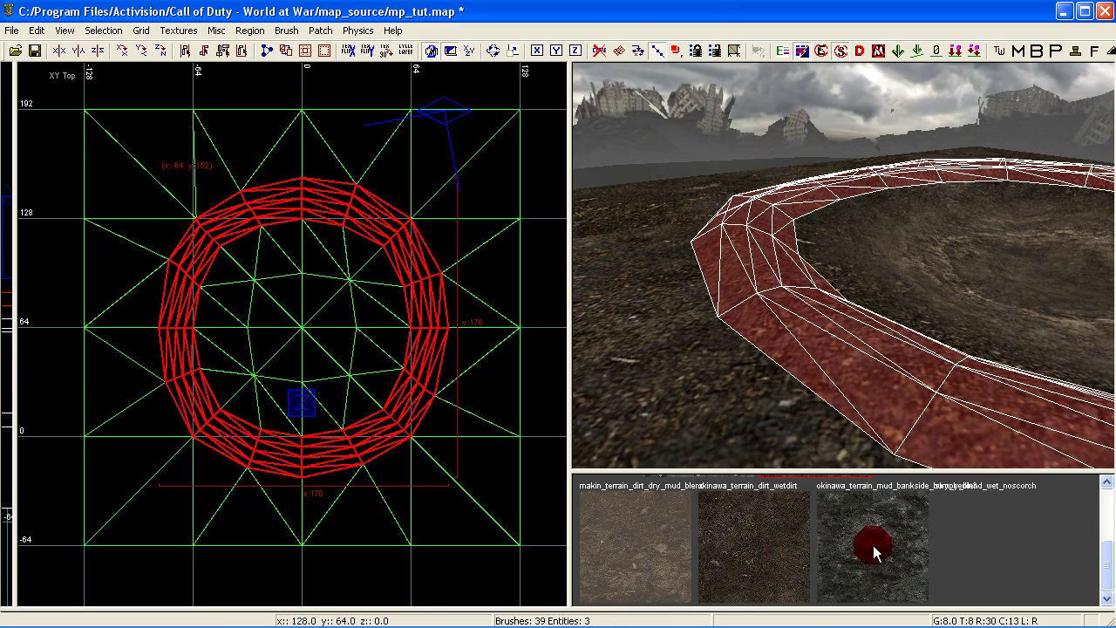
Apply okinawa_terrain_mud_bankside_bumpy_blend_wet to the ring with Natural mapping
{"action": "left_click", "coordinate": [884, 546]}
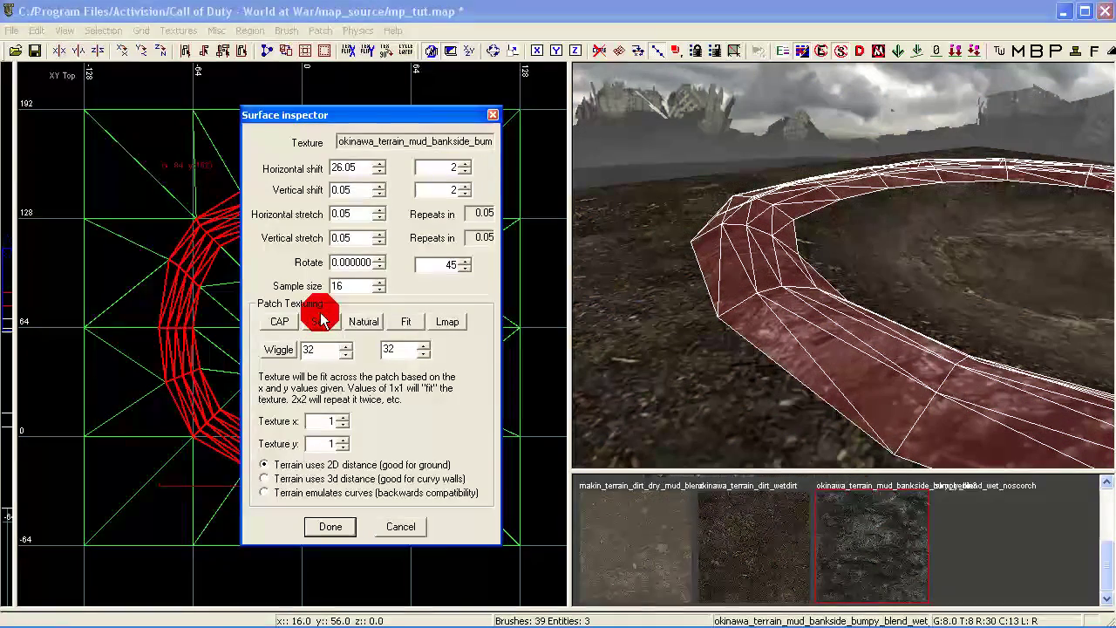
{"action": "left_click", "coordinate": [363, 323]}
{"action": "left_click", "coordinate": [335, 526]}
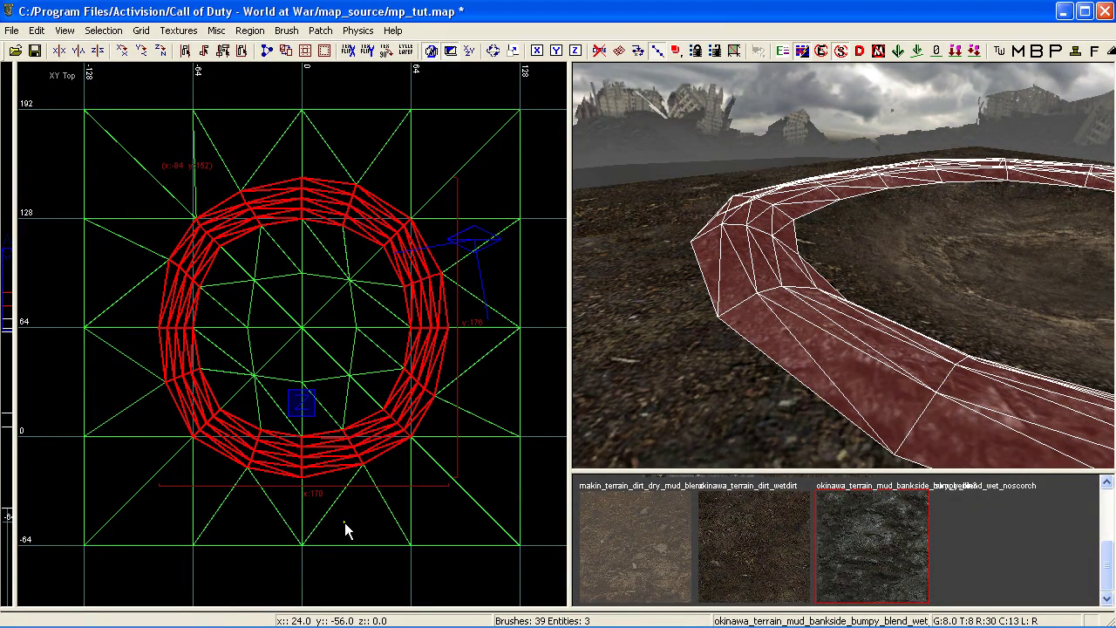
Select an outer-edge vertex of the ring and set its alpha to 0
{"action": "key", "text": "v"}
{"action": "left_click", "coordinate": [720, 344]}
{"action": "left_click", "coordinate": [719, 319]}
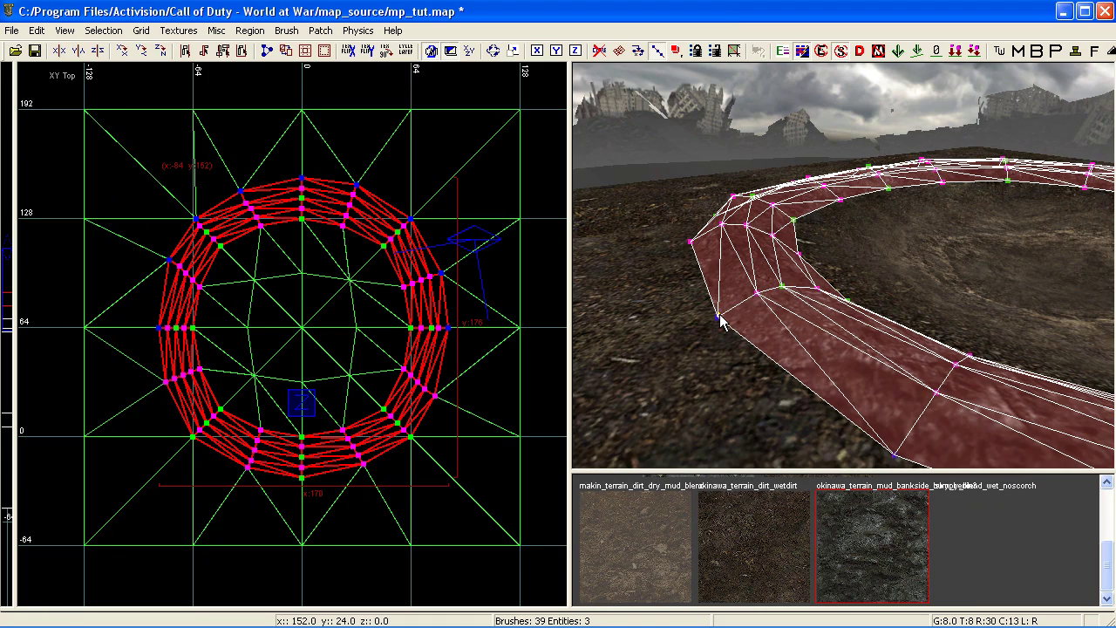
{"action": "right_click_drag", "start_coordinate": [720, 321], "coordinate": [720, 323]}
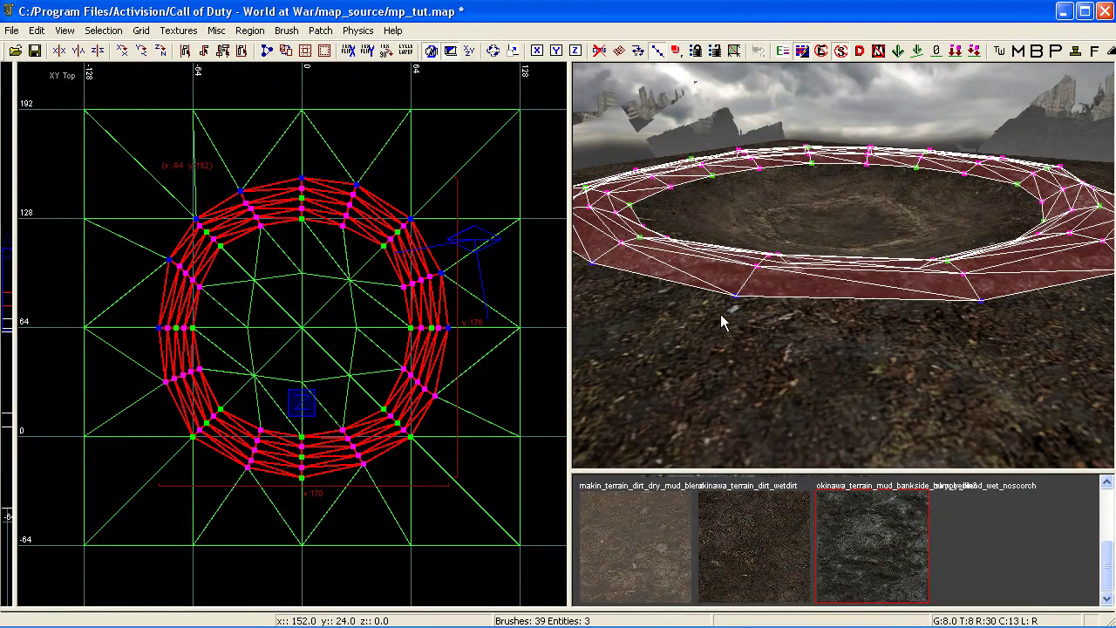
{"action": "key", "text": "shift+alt+c"}
{"action": "left_click", "coordinate": [403, 298]}
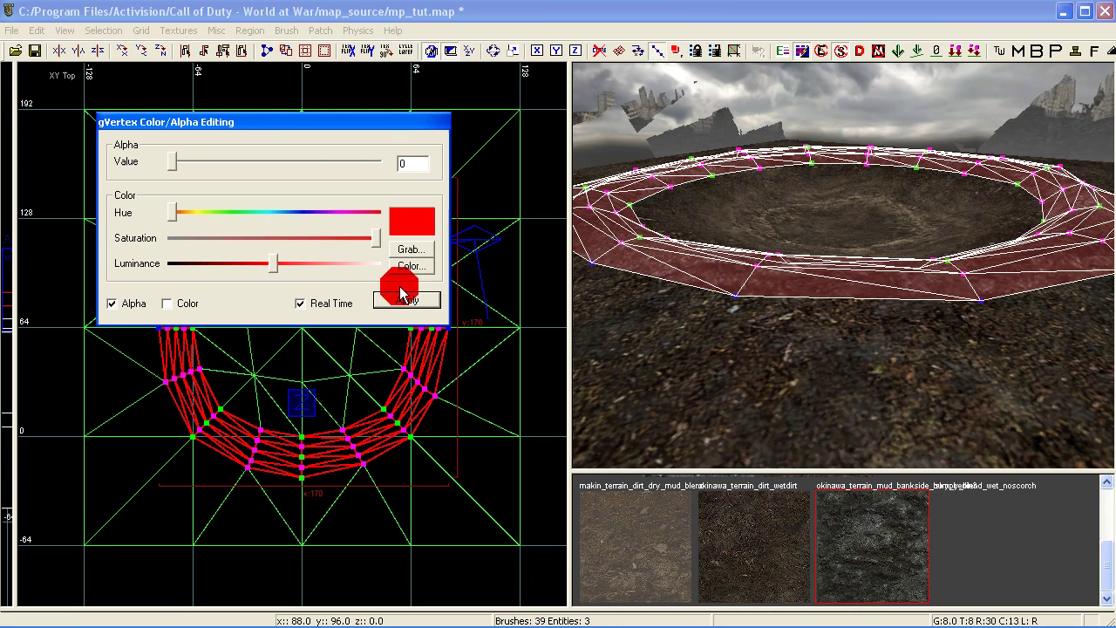
Fade further ring edge vertices to alpha 0, then close the editor and deselect
{"action": "right_click_drag", "start_coordinate": [758, 327], "coordinate": [764, 321]}
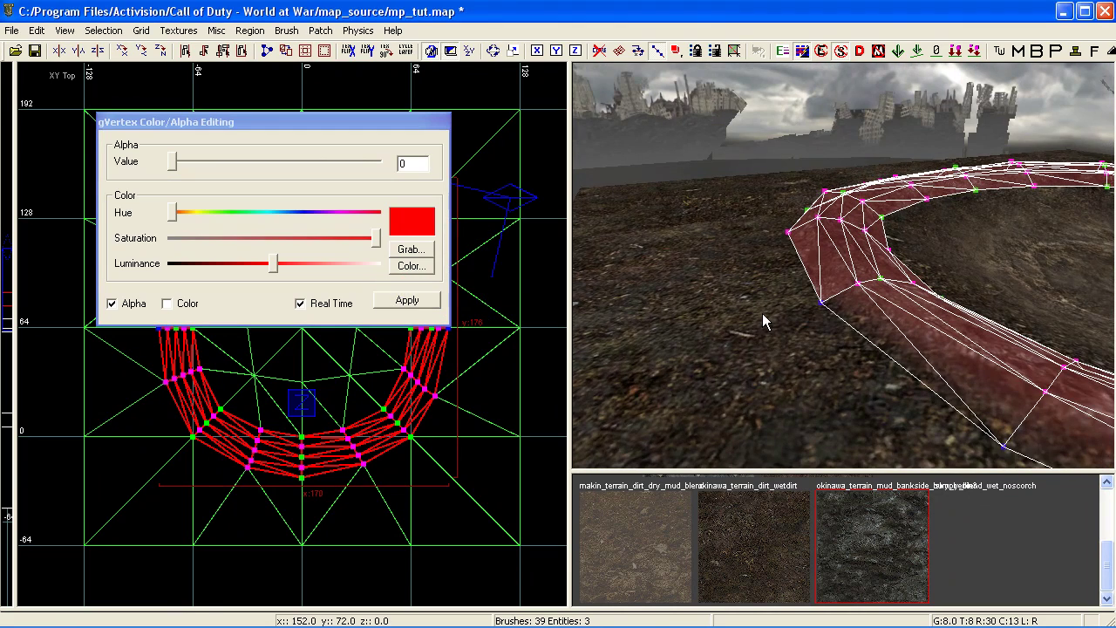
{"action": "left_click", "coordinate": [787, 233]}
{"action": "left_click", "coordinate": [798, 222]}
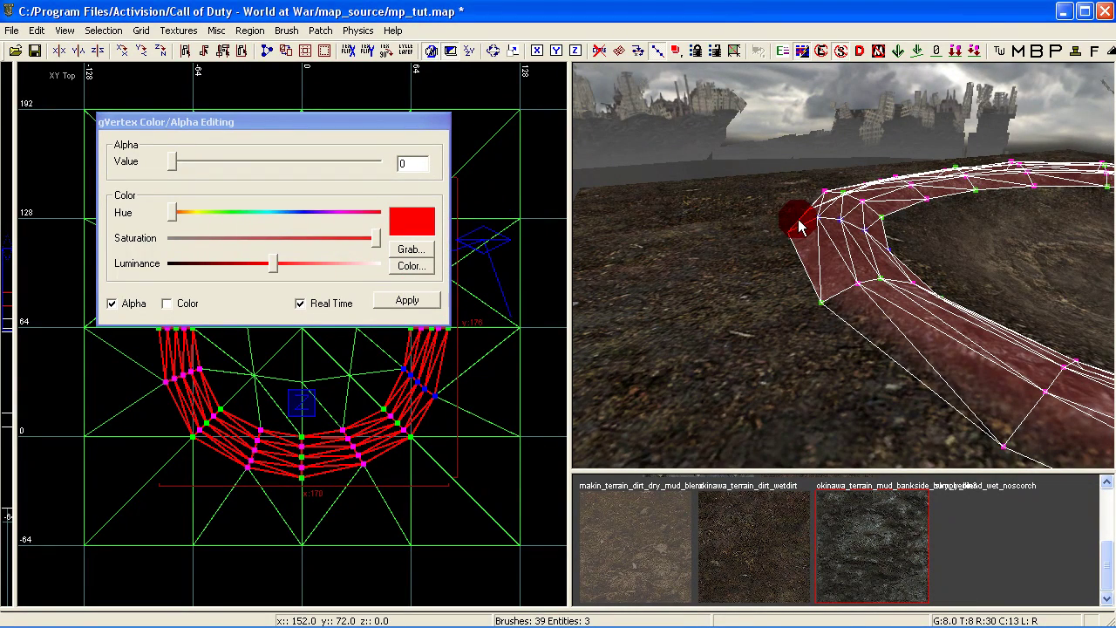
{"action": "left_click", "coordinate": [405, 299]}
{"action": "key", "text": "Up"}
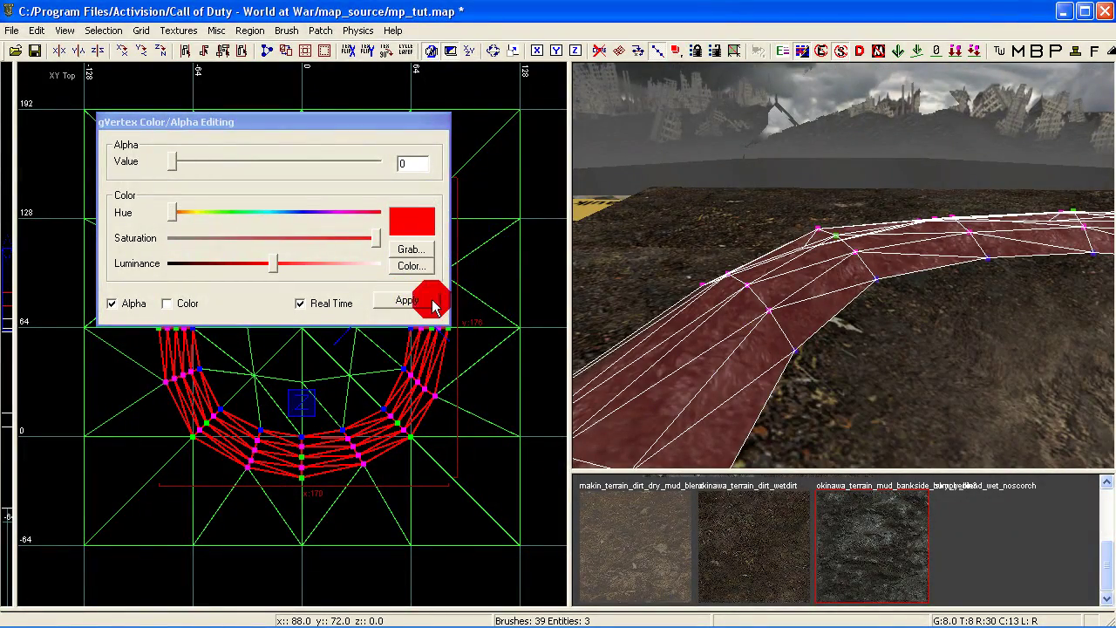
{"action": "key", "text": "Up"}
{"action": "key", "text": "Up"}
{"action": "left_click", "coordinate": [912, 325]}
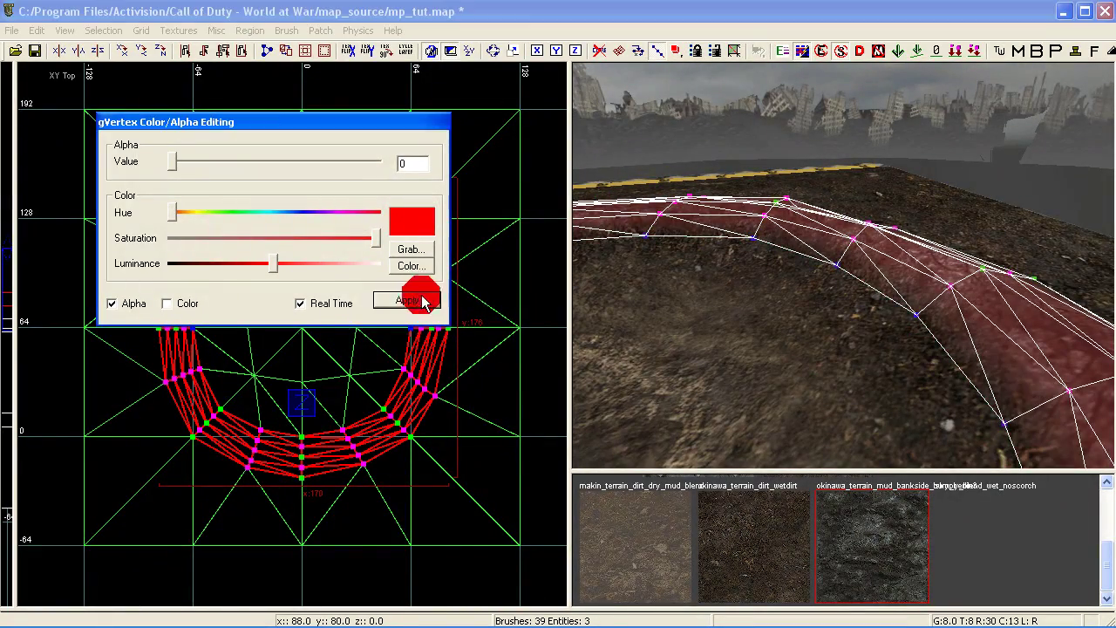
{"action": "left_click", "coordinate": [835, 366]}
{"action": "key", "text": "Escape"}
Select the first ground patches surrounding the crater by their texture
{"action": "key", "text": "Down"}
{"action": "key", "text": "Up"}
{"action": "key", "text": "Up"}
{"action": "key", "text": "Up"}
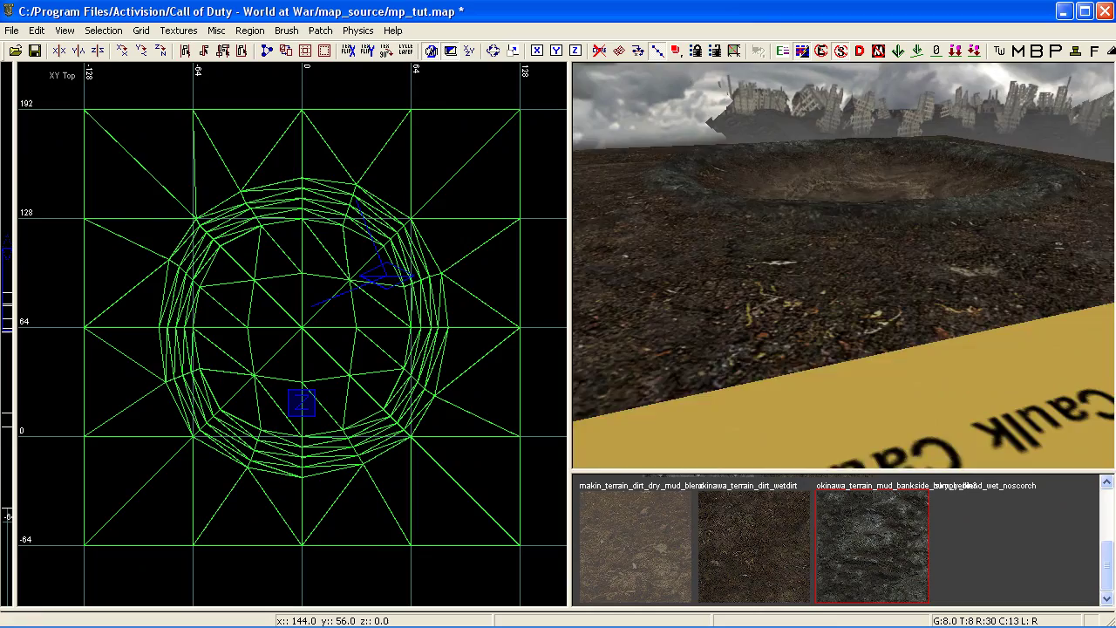
{"action": "key", "text": "Down"}
{"action": "key", "text": "Down"}
{"action": "key", "text": "Down"}
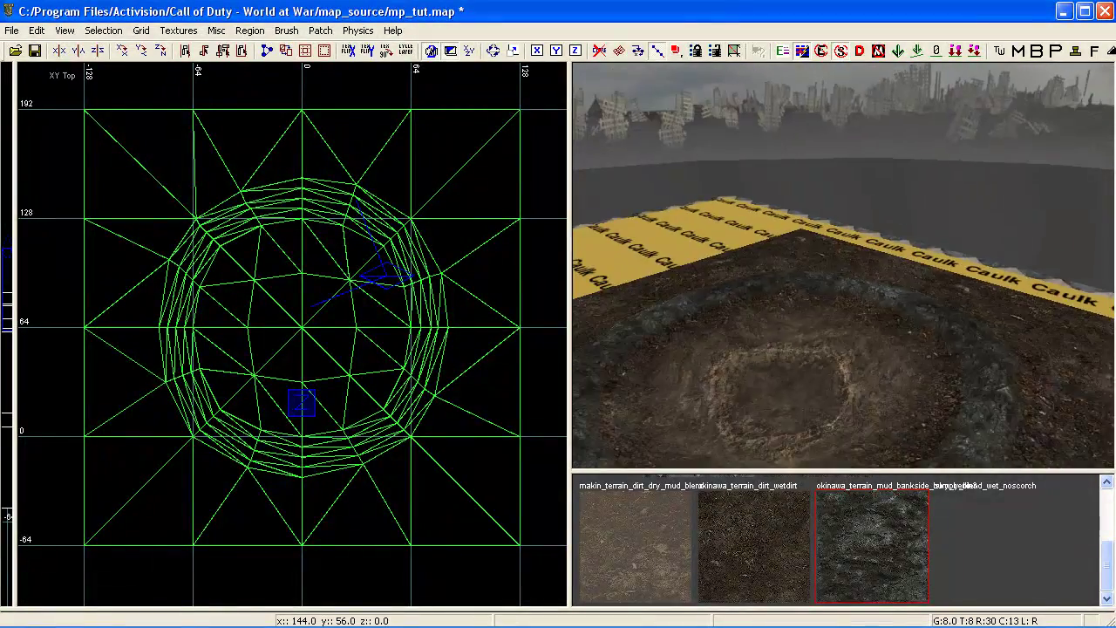
{"action": "key", "text": "Down"}
{"action": "left_click", "coordinate": [837, 353]}
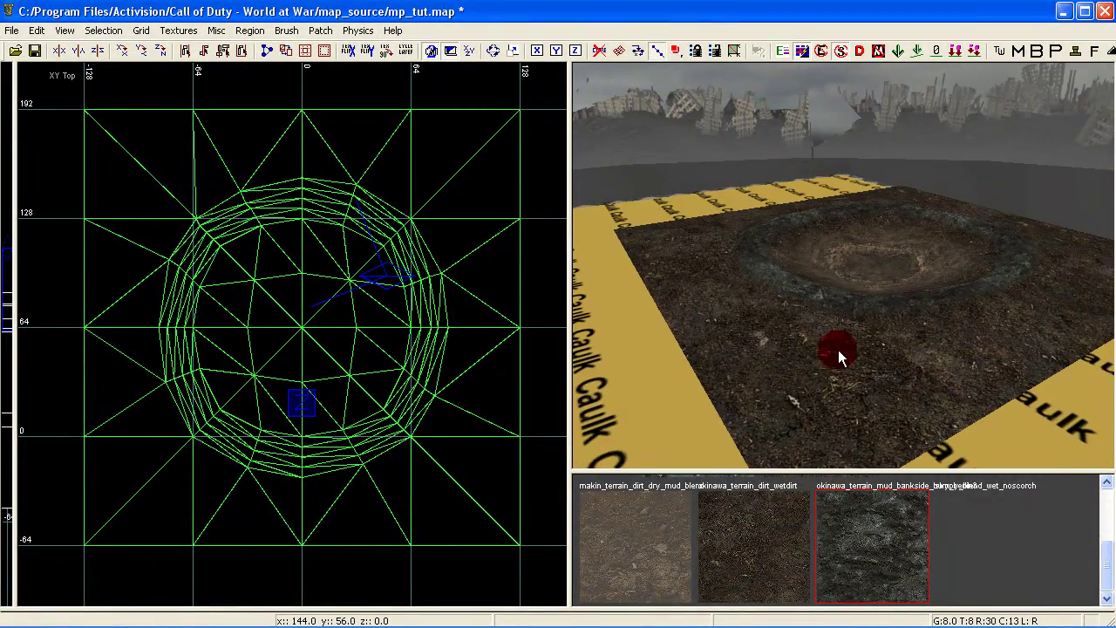
{"action": "right_click", "coordinate": [803, 382]}
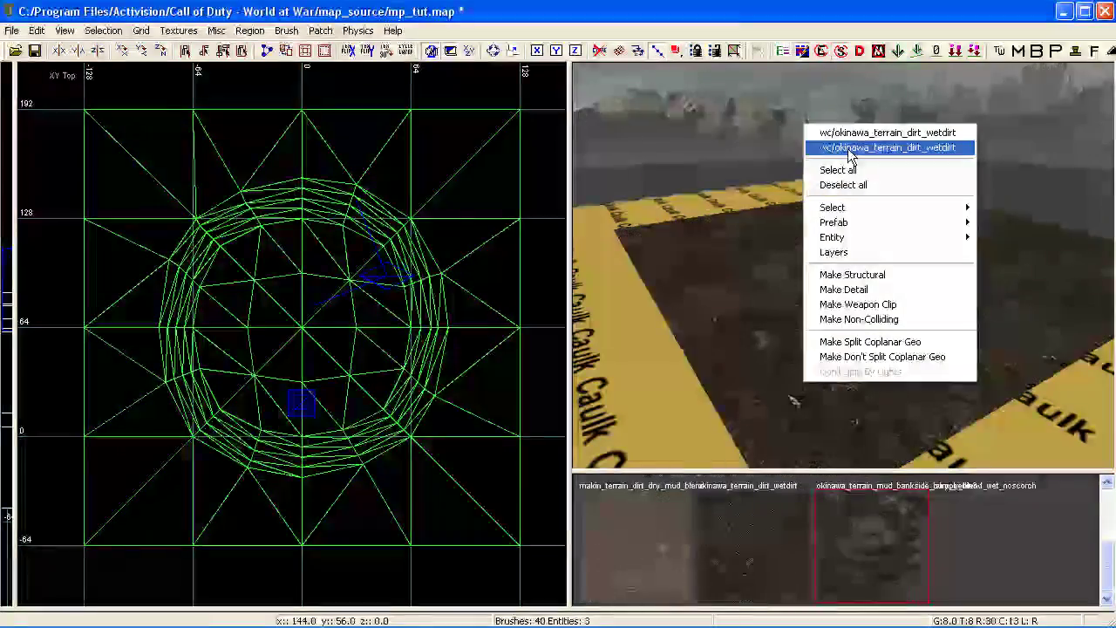
{"action": "left_click", "coordinate": [906, 147]}
{"action": "right_click", "coordinate": [1029, 328]}
{"action": "left_click", "coordinate": [987, 344]}
Add the remaining surrounding ground pieces and apply makin_terrain_dirt_dry_mud_blend
{"action": "key", "text": "Up"}
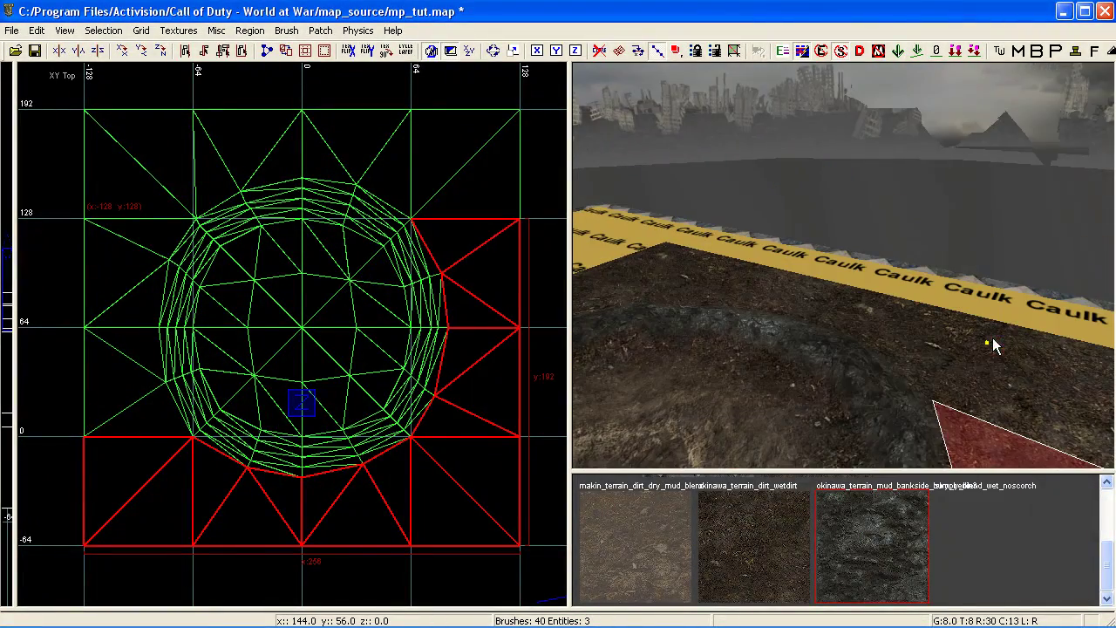
{"action": "right_click", "coordinate": [953, 353]}
{"action": "left_click", "coordinate": [904, 364]}
{"action": "key", "text": "Down"}
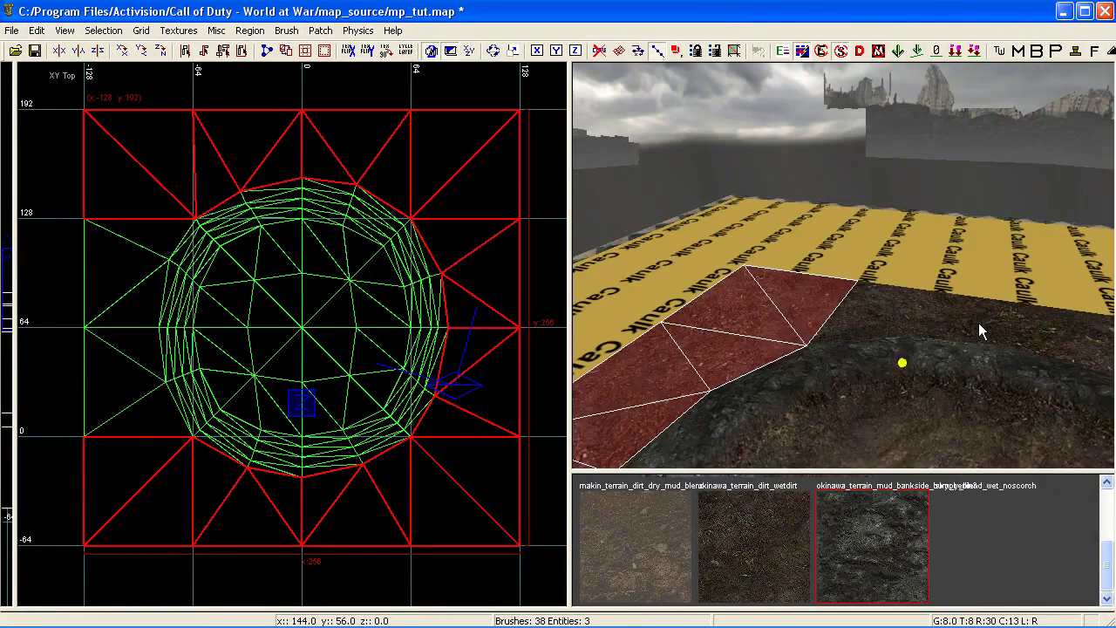
{"action": "right_click", "coordinate": [978, 323]}
{"action": "left_click", "coordinate": [900, 343]}
{"action": "mouse_move", "coordinate": [898, 342]}
{"action": "right_mouse_down"}
{"action": "mouse_move", "coordinate": [867, 345]}
{"action": "mouse_move", "coordinate": [897, 341]}
{"action": "right_mouse_up"}
{"action": "left_click", "coordinate": [676, 537]}
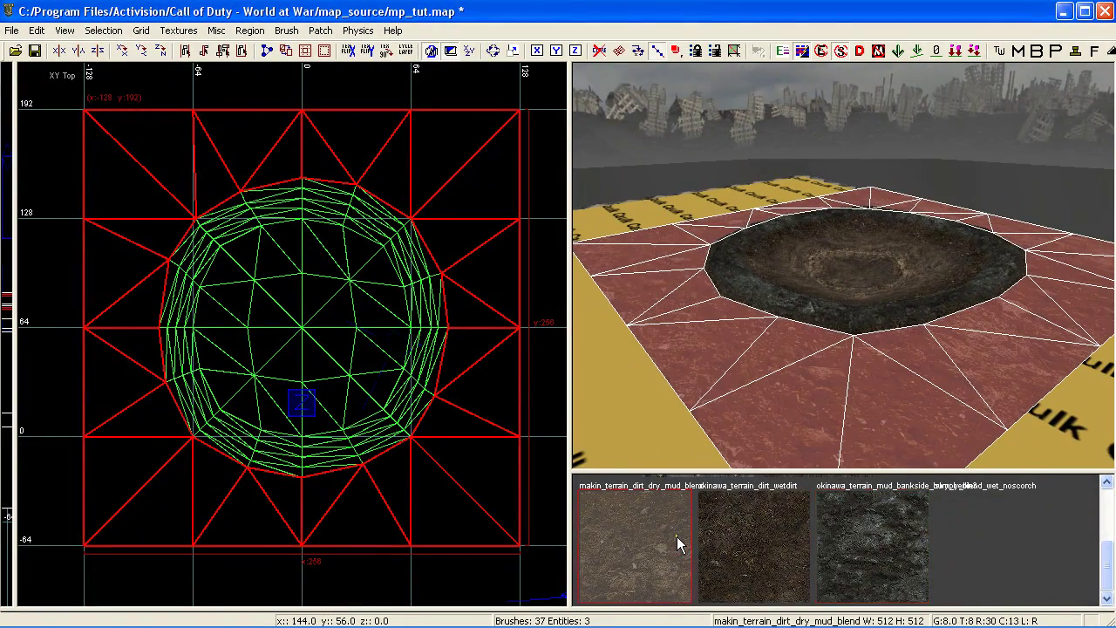
Recap the crater patch texture with CAP in the Surface Inspector
{"action": "key", "text": "s"}
{"action": "left_click", "coordinate": [279, 321]}
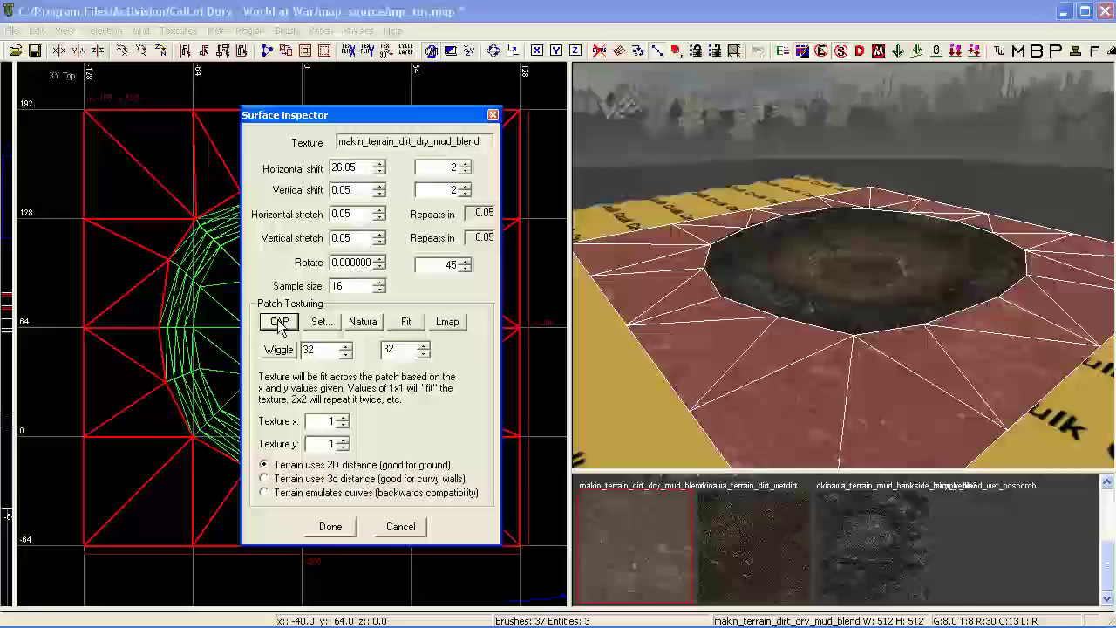
{"action": "left_click", "coordinate": [329, 527]}
Set Advanced Patch Editing to Flatten and Alpha with inner radius 16, outer radius 25
{"action": "left_click", "coordinate": [598, 404]}
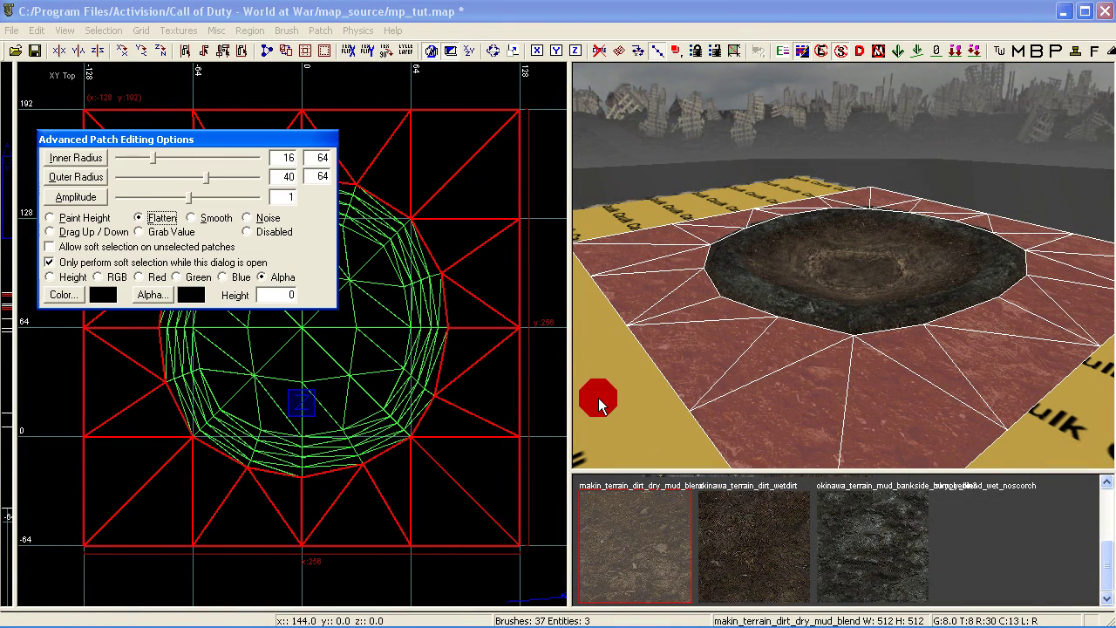
{"action": "left_click", "coordinate": [152, 156]}
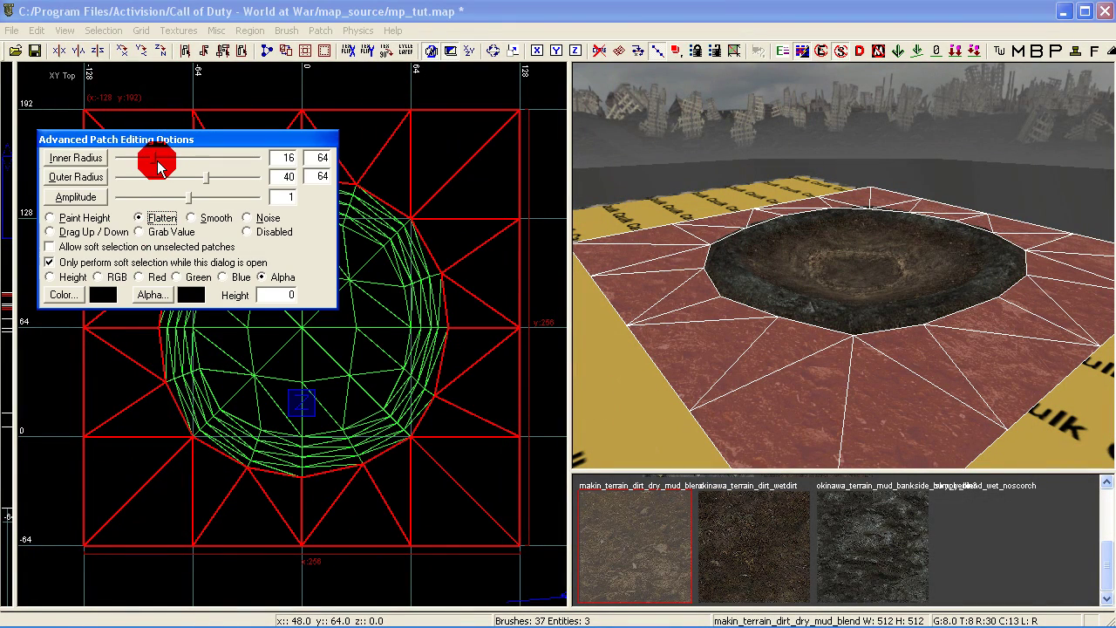
{"action": "left_click", "coordinate": [145, 218]}
{"action": "left_click", "coordinate": [263, 276]}
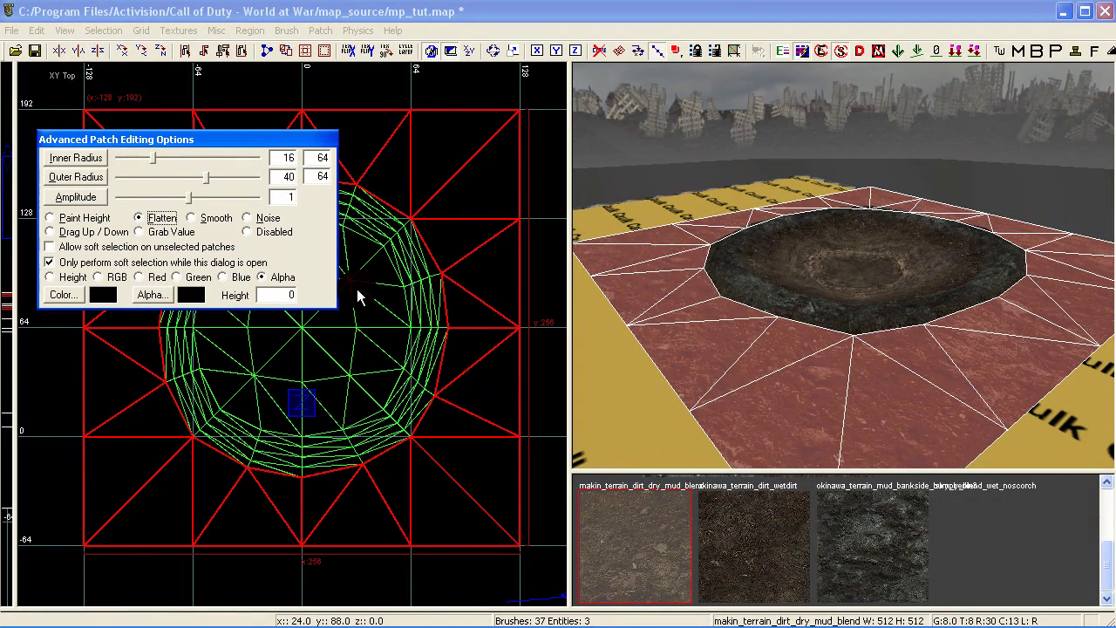
{"action": "left_click", "coordinate": [214, 177]}
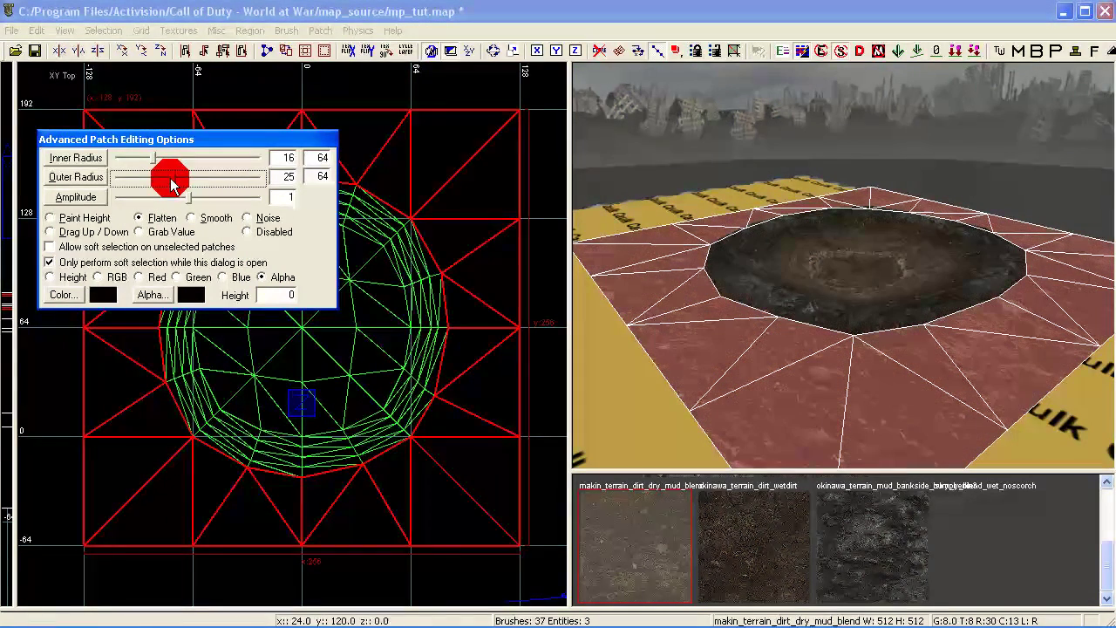
Paint the flattened alpha blend along the near, right and front rim
{"action": "left_click", "coordinate": [735, 338]}
{"action": "mouse_move", "coordinate": [770, 338]}
{"action": "left_mouse_down"}
{"action": "mouse_move", "coordinate": [850, 337]}
{"action": "mouse_move", "coordinate": [789, 318]}
{"action": "mouse_move", "coordinate": [759, 289]}
{"action": "left_mouse_up"}
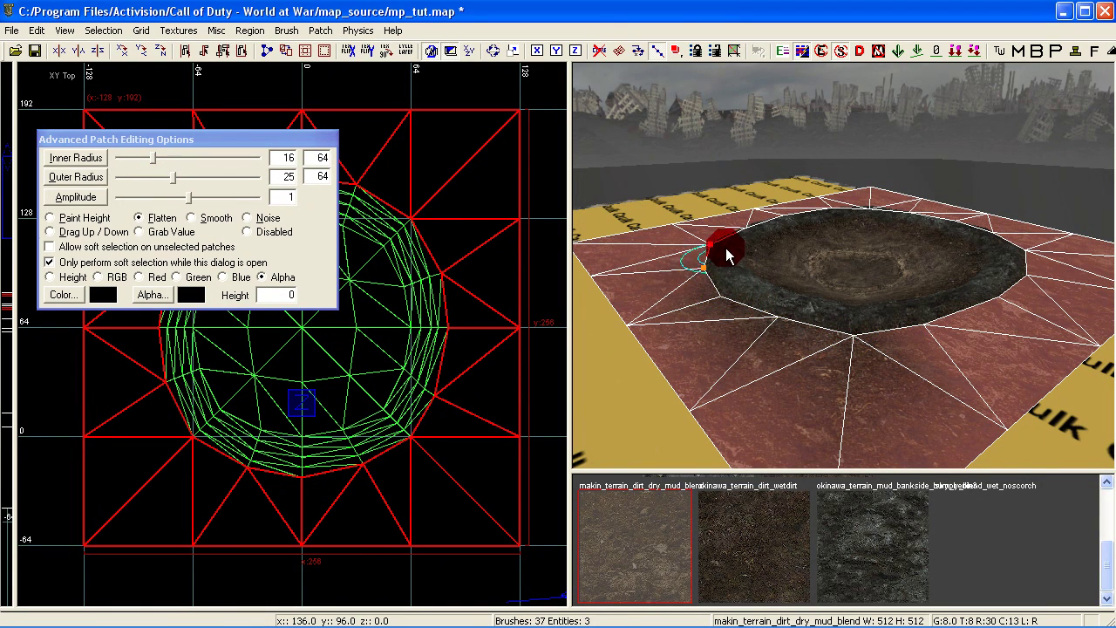
{"action": "mouse_move", "coordinate": [726, 248]}
{"action": "left_mouse_down"}
{"action": "mouse_move", "coordinate": [774, 299]}
{"action": "mouse_move", "coordinate": [804, 310]}
{"action": "mouse_move", "coordinate": [904, 306]}
{"action": "mouse_move", "coordinate": [997, 257]}
{"action": "left_mouse_up"}
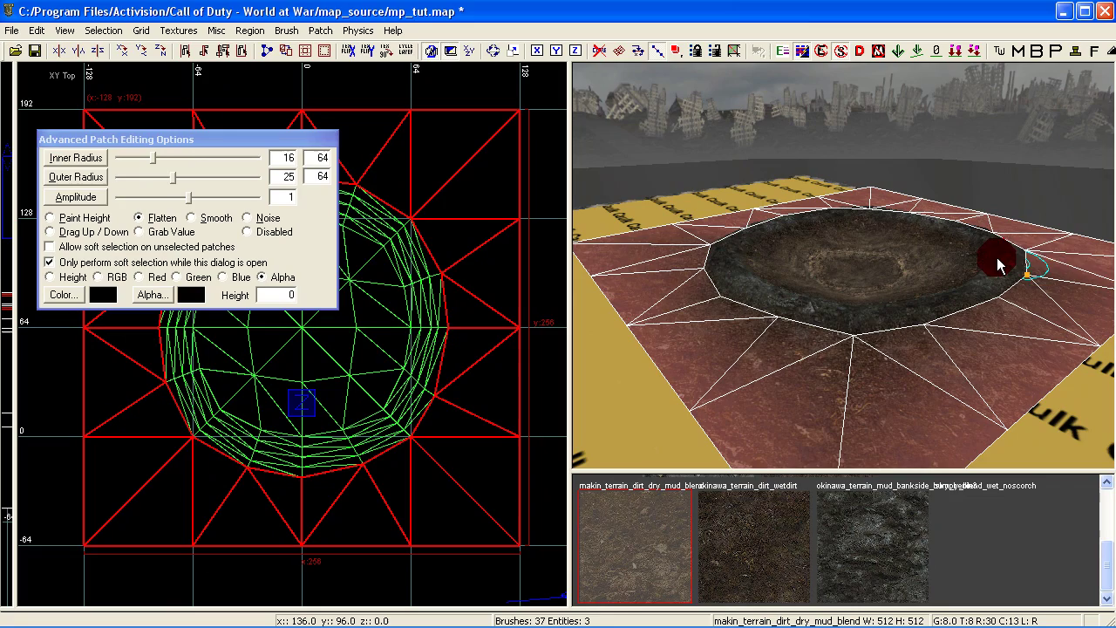
{"action": "mouse_move", "coordinate": [878, 309]}
{"action": "left_mouse_down"}
{"action": "mouse_move", "coordinate": [823, 303]}
{"action": "mouse_move", "coordinate": [761, 275]}
{"action": "left_mouse_up"}
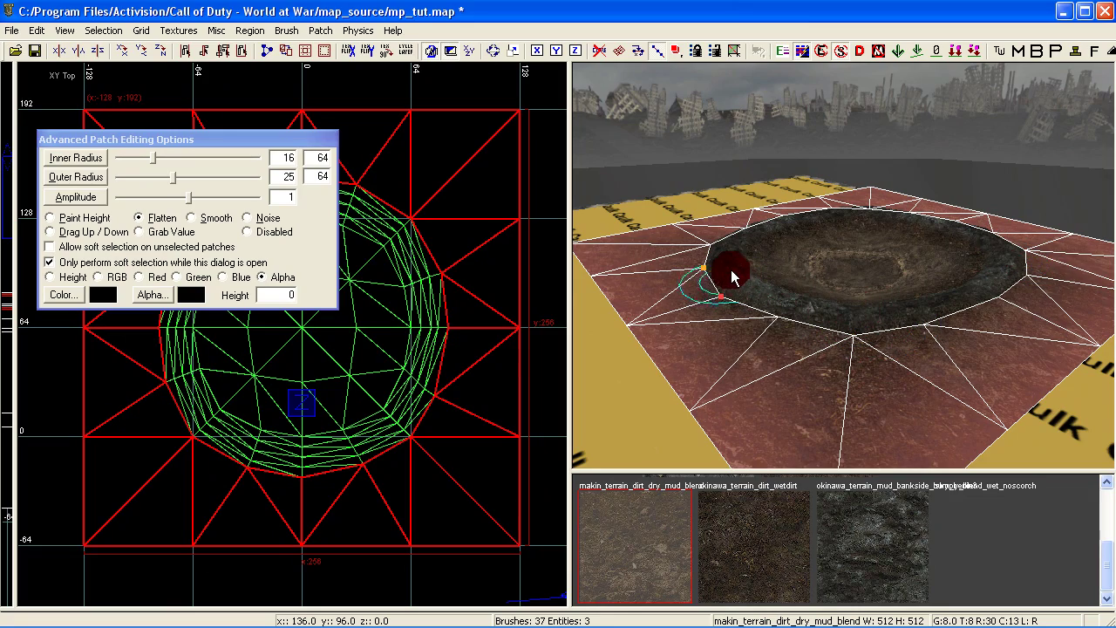
{"action": "right_click_drag", "start_coordinate": [758, 268], "coordinate": [741, 334]}
{"action": "mouse_move", "coordinate": [747, 342]}
{"action": "left_mouse_down"}
{"action": "mouse_move", "coordinate": [737, 382]}
{"action": "mouse_move", "coordinate": [803, 275]}
{"action": "mouse_move", "coordinate": [831, 278]}
{"action": "mouse_move", "coordinate": [809, 288]}
{"action": "mouse_move", "coordinate": [828, 291]}
{"action": "mouse_move", "coordinate": [999, 284]}
{"action": "left_mouse_up"}
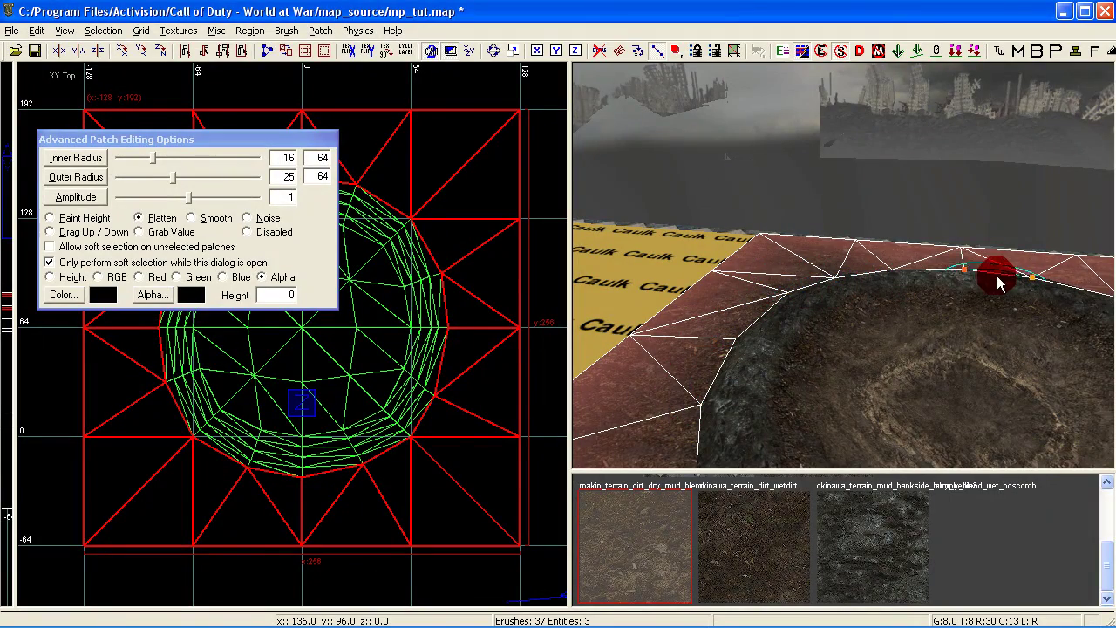
{"action": "left_click_drag", "start_coordinate": [919, 266], "coordinate": [929, 267]}
Continue painting the blend around the far and left rim, then deselect
{"action": "right_click_drag", "start_coordinate": [929, 267], "coordinate": [872, 287]}
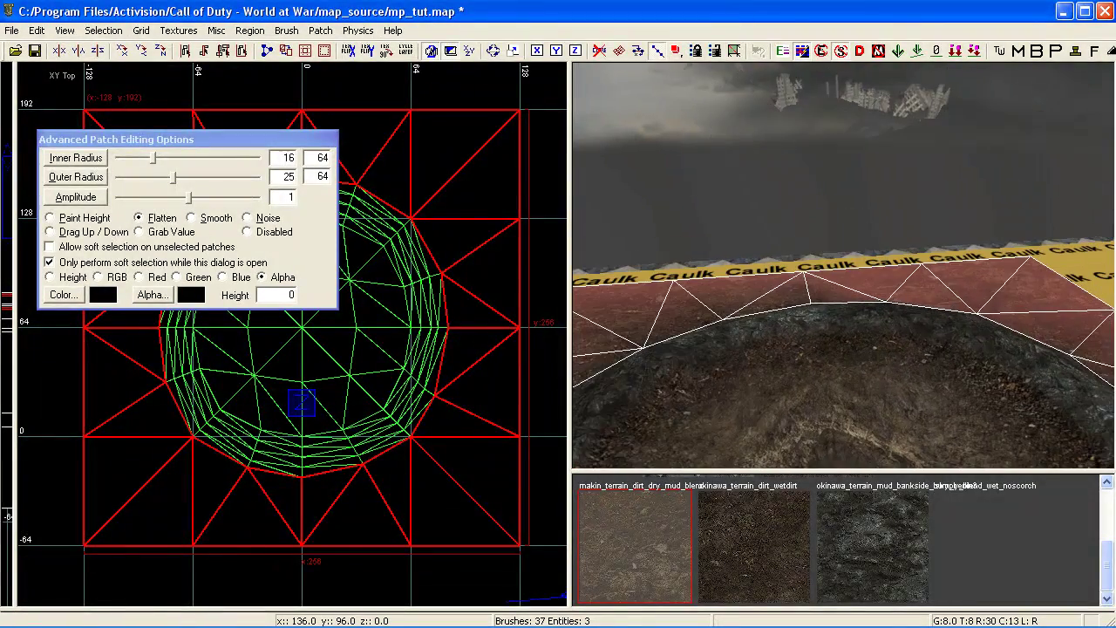
{"action": "mouse_move", "coordinate": [985, 315]}
{"action": "left_mouse_down"}
{"action": "mouse_move", "coordinate": [894, 301]}
{"action": "mouse_move", "coordinate": [936, 336]}
{"action": "left_mouse_up"}
{"action": "right_click_drag", "start_coordinate": [936, 337], "coordinate": [975, 340]}
{"action": "mouse_move", "coordinate": [982, 356]}
{"action": "left_mouse_down"}
{"action": "mouse_move", "coordinate": [966, 325]}
{"action": "mouse_move", "coordinate": [985, 353]}
{"action": "left_mouse_up"}
{"action": "mouse_move", "coordinate": [985, 353]}
{"action": "right_mouse_down"}
{"action": "mouse_move", "coordinate": [942, 359]}
{"action": "mouse_move", "coordinate": [915, 324]}
{"action": "right_mouse_up"}
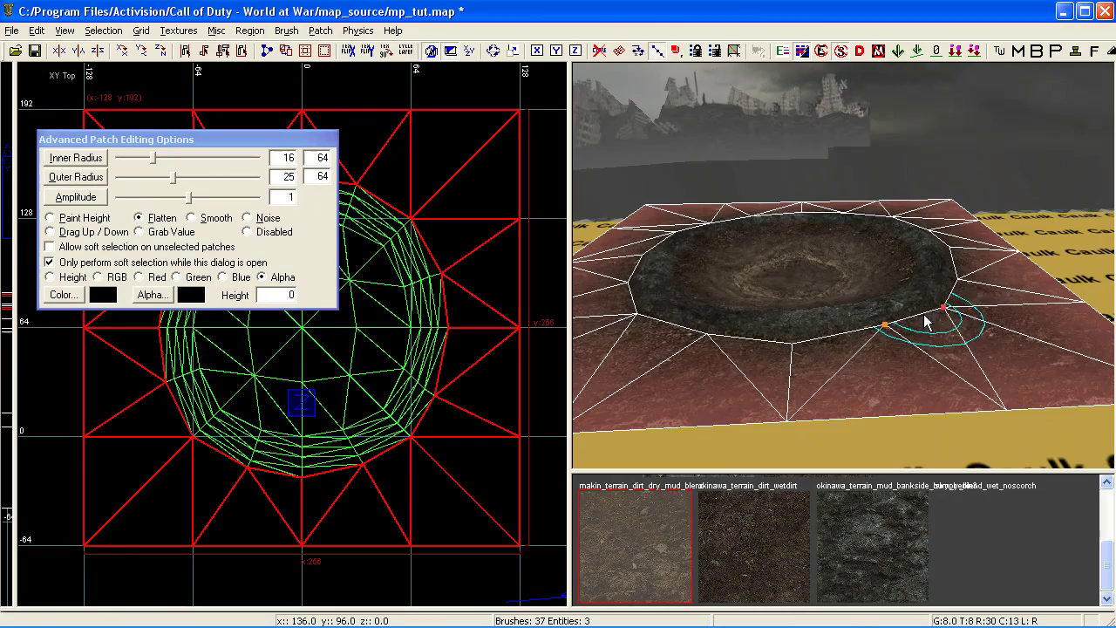
{"action": "left_click_drag", "start_coordinate": [655, 297], "coordinate": [889, 305]}
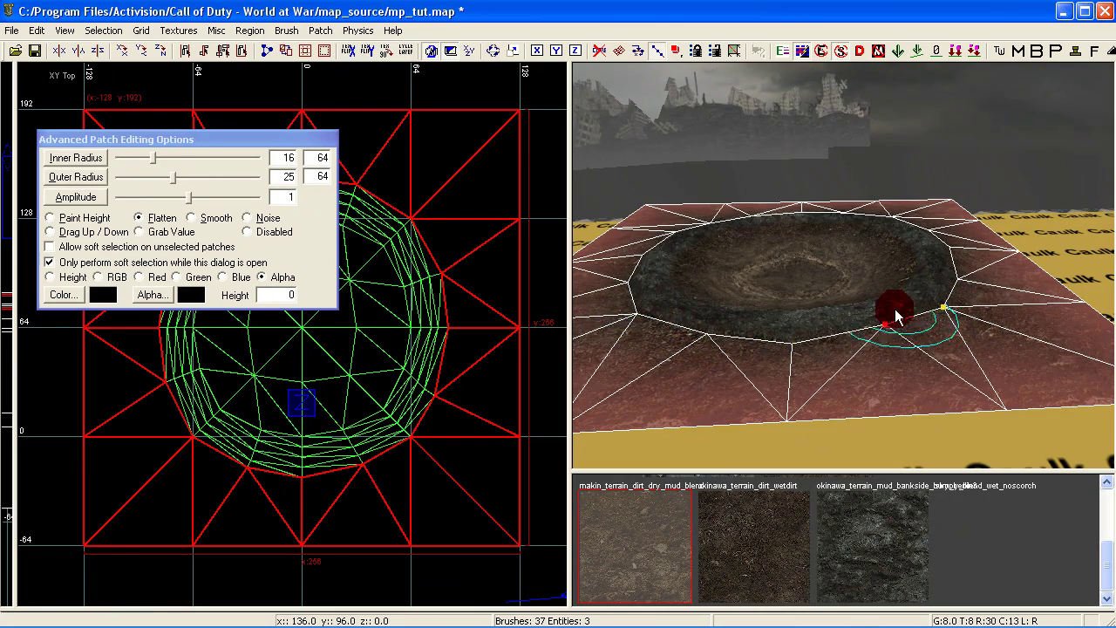
{"action": "key", "text": "Escape"}
{"action": "mouse_move", "coordinate": [915, 300]}
{"action": "right_mouse_down"}
{"action": "mouse_move", "coordinate": [819, 322]}
{"action": "mouse_move", "coordinate": [750, 314]}
{"action": "mouse_move", "coordinate": [941, 334]}
{"action": "mouse_move", "coordinate": [855, 349]}
{"action": "mouse_move", "coordinate": [794, 331]}
{"action": "mouse_move", "coordinate": [948, 320]}
{"action": "right_mouse_up"}
Set the lower crater-rim patch's vertices to alpha 131 in the Vertex Color/Alpha editor
{"action": "key", "text": "Escape"}
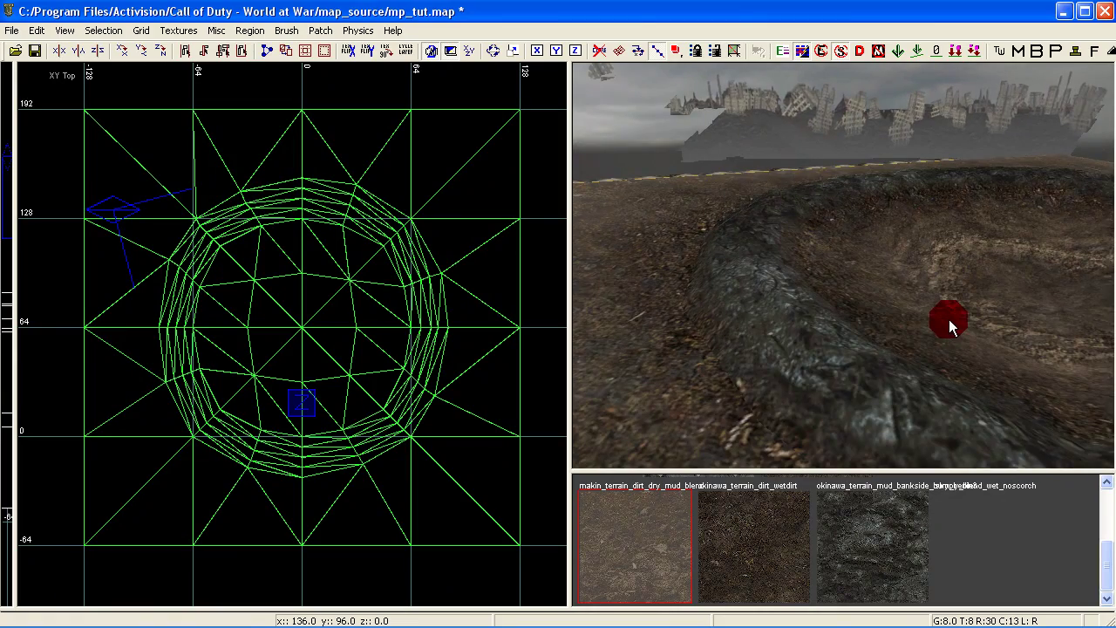
{"action": "left_click", "coordinate": [800, 334], "text": "shift"}
{"action": "key", "text": "v"}
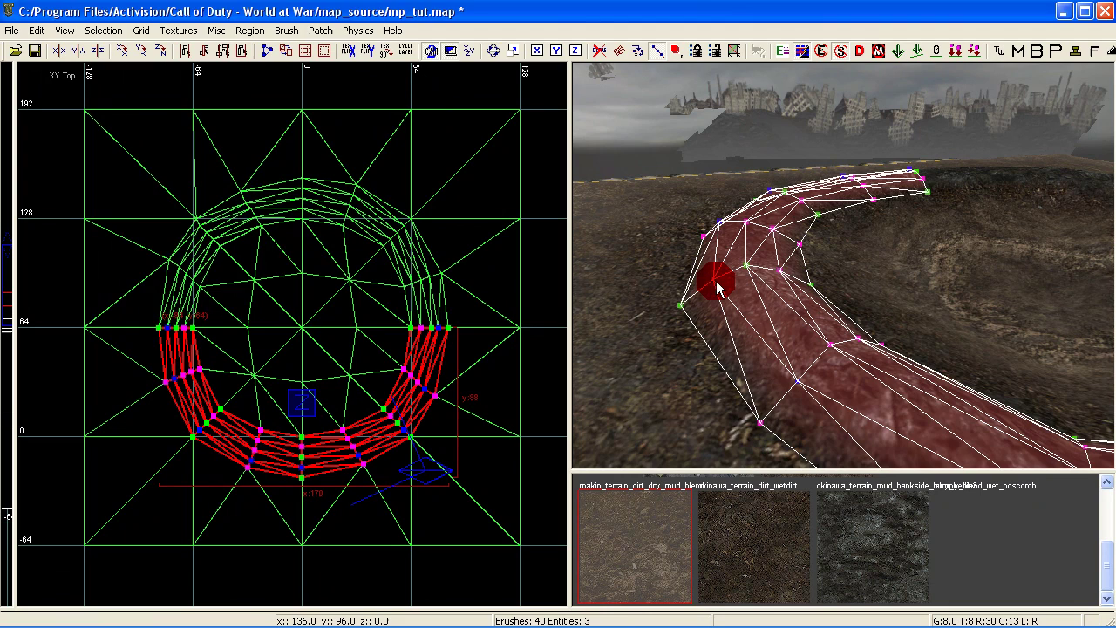
{"action": "key", "text": "shift+v"}
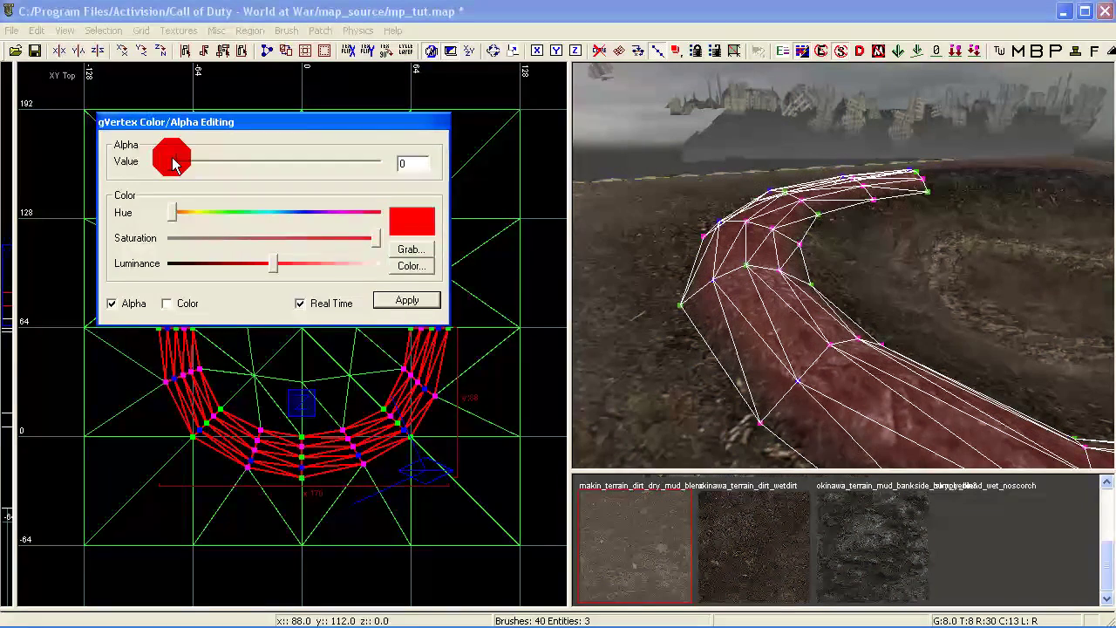
{"action": "left_click_drag", "start_coordinate": [172, 162], "coordinate": [178, 165]}
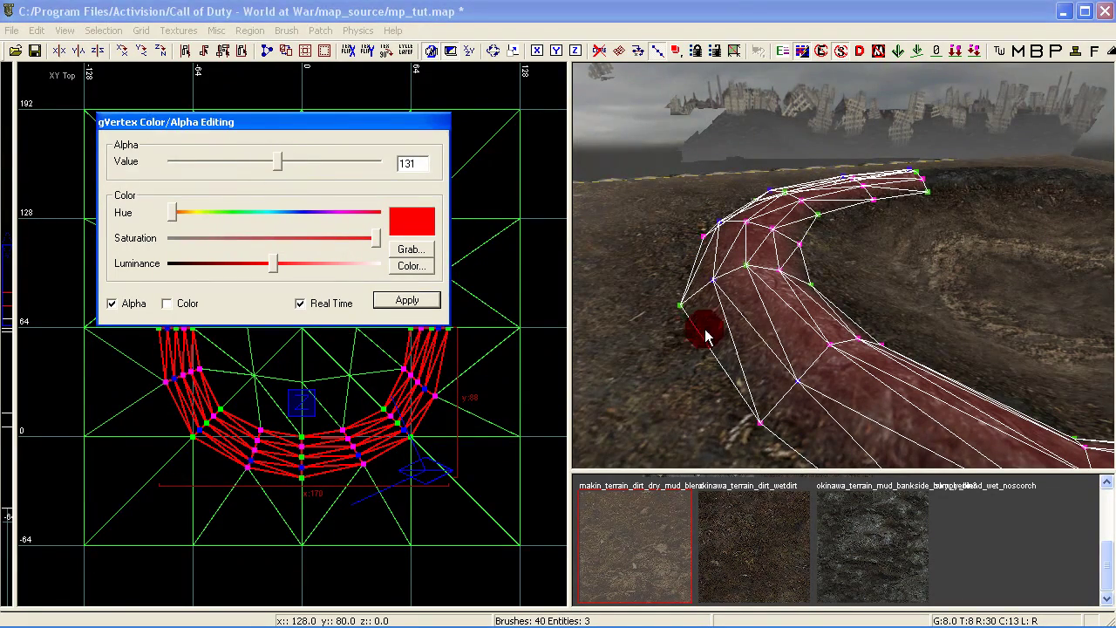
{"action": "right_click_drag", "start_coordinate": [706, 331], "coordinate": [771, 329]}
{"action": "key", "text": "Escape"}
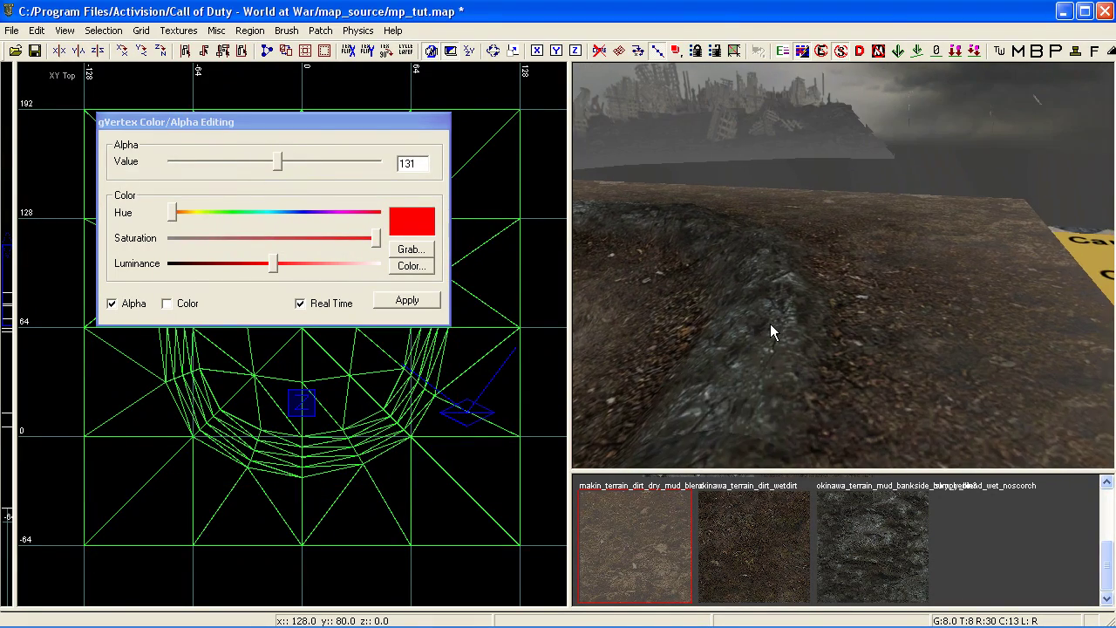
{"action": "left_click", "coordinate": [771, 331], "text": "shift"}
{"action": "key", "text": "v"}
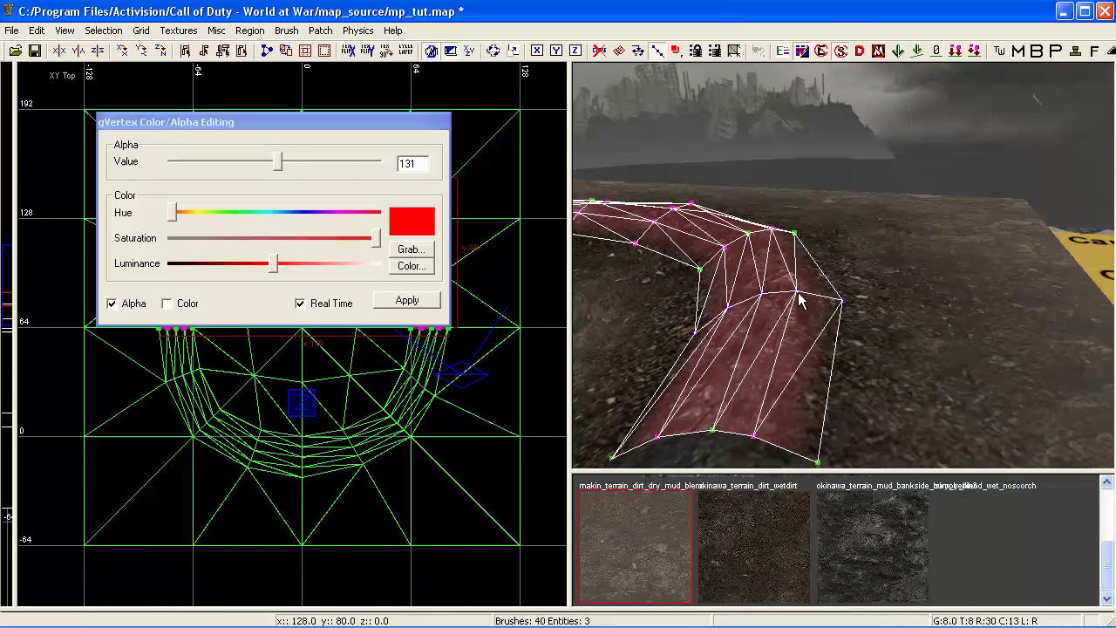
{"action": "left_click", "coordinate": [424, 300]}
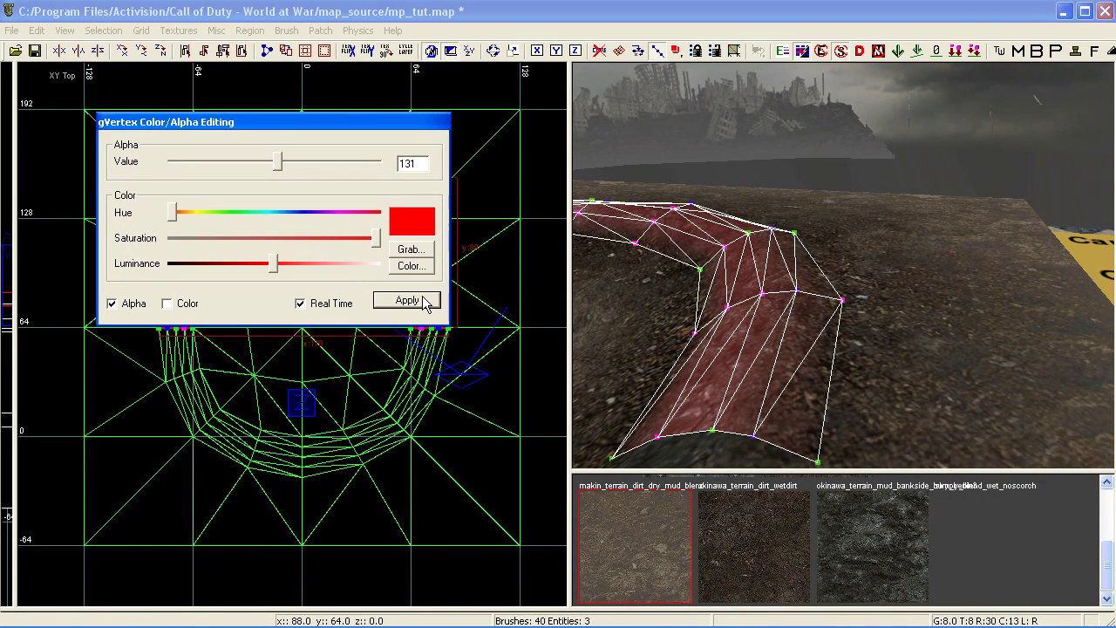
{"action": "key", "text": "Escape"}
{"action": "key", "text": "Escape"}
{"action": "mouse_move", "coordinate": [793, 394]}
{"action": "right_mouse_down"}
{"action": "mouse_move", "coordinate": [750, 357]}
{"action": "mouse_move", "coordinate": [750, 384]}
{"action": "mouse_move", "coordinate": [789, 392]}
{"action": "mouse_move", "coordinate": [767, 397]}
{"action": "mouse_move", "coordinate": [776, 379]}
{"action": "mouse_move", "coordinate": [792, 388]}
{"action": "right_mouse_up"}
{"action": "left_click", "coordinate": [311, 317], "text": "shift"}
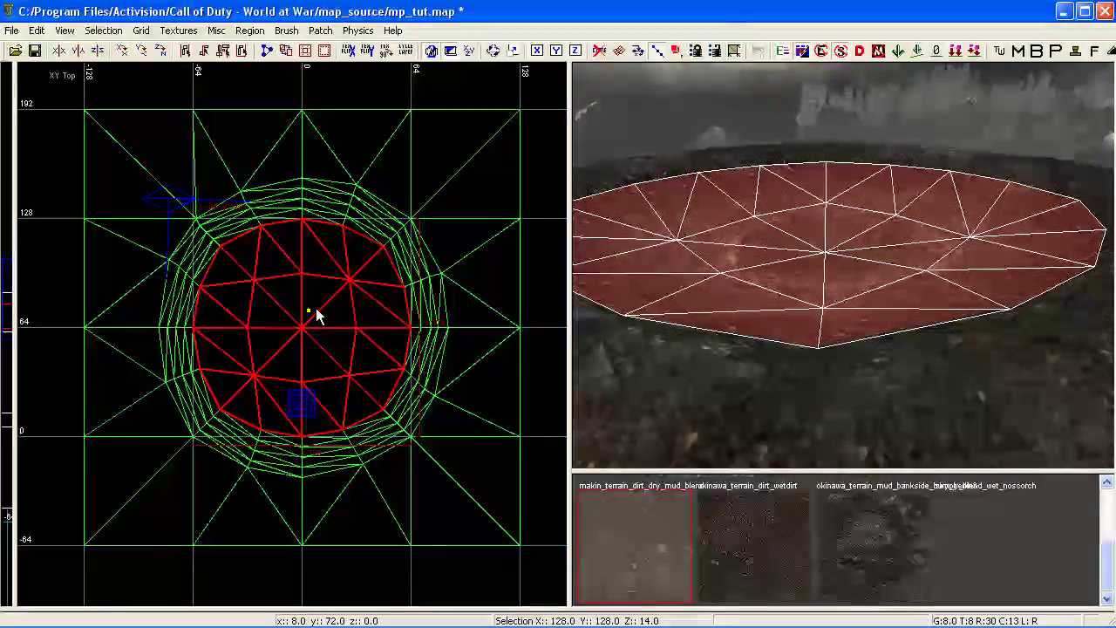
{"action": "scroll", "coordinate": [301, 305], "scroll_direction": "down", "scroll_amount": 2}
{"action": "scroll", "coordinate": [279, 255], "scroll_direction": "up", "scroll_amount": 1}
{"action": "mouse_move", "coordinate": [277, 253]}
{"action": "left_mouse_down", "text": "shift"}
{"action": "mouse_move", "coordinate": [317, 394]}
{"action": "mouse_move", "coordinate": [373, 439]}
{"action": "mouse_move", "coordinate": [426, 383]}
{"action": "mouse_move", "coordinate": [406, 266]}
{"action": "mouse_move", "coordinate": [356, 212]}
{"action": "mouse_move", "coordinate": [214, 227]}
{"action": "mouse_move", "coordinate": [207, 340]}
{"action": "left_mouse_up", "text": "shift"}
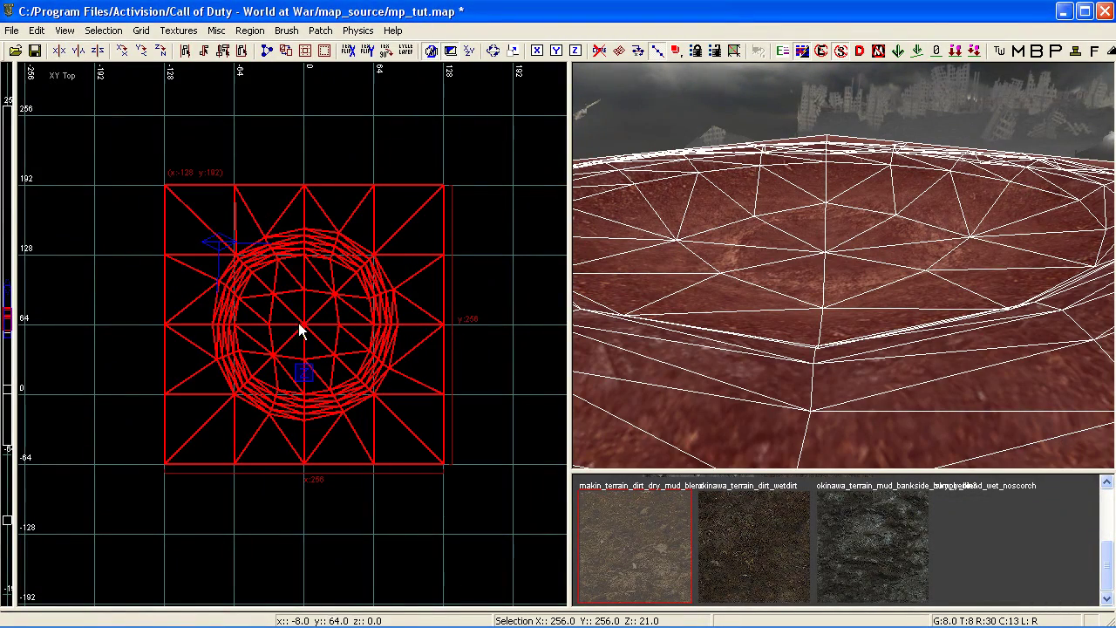
{"action": "scroll", "coordinate": [298, 323], "scroll_direction": "down", "scroll_amount": 3}
{"action": "scroll", "coordinate": [293, 309], "scroll_direction": "up", "scroll_amount": 1}
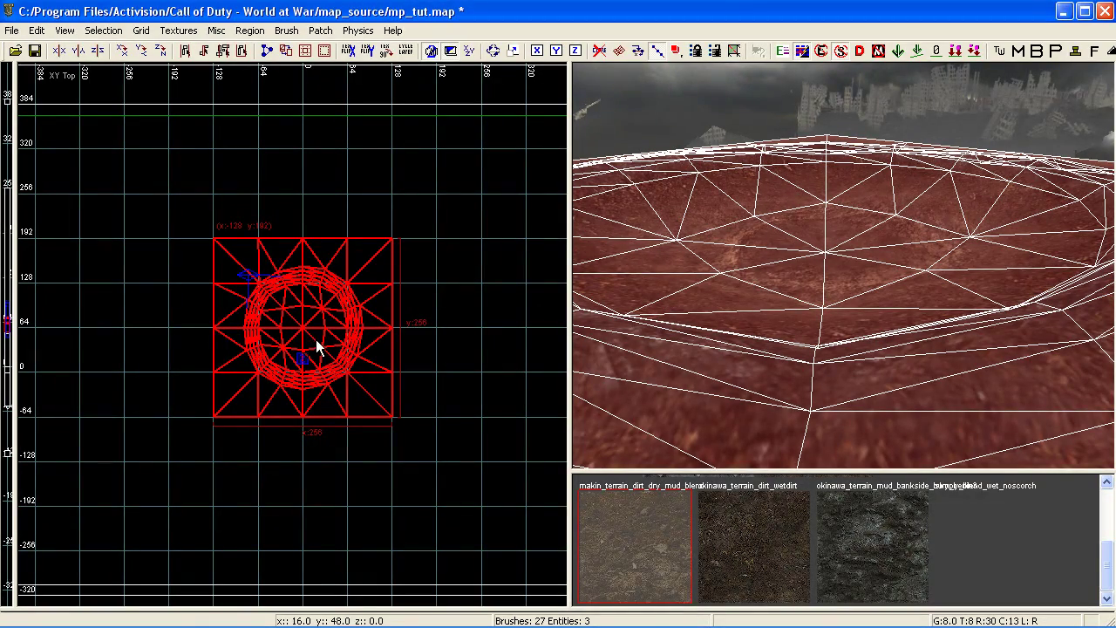
{"action": "key", "text": "space"}
{"action": "mouse_move", "coordinate": [317, 341]}
{"action": "left_mouse_down"}
{"action": "mouse_move", "coordinate": [319, 281]}
{"action": "mouse_move", "coordinate": [465, 247]}
{"action": "mouse_move", "coordinate": [453, 232]}
{"action": "mouse_move", "coordinate": [130, 295]}
{"action": "mouse_move", "coordinate": [100, 250]}
{"action": "left_mouse_up"}
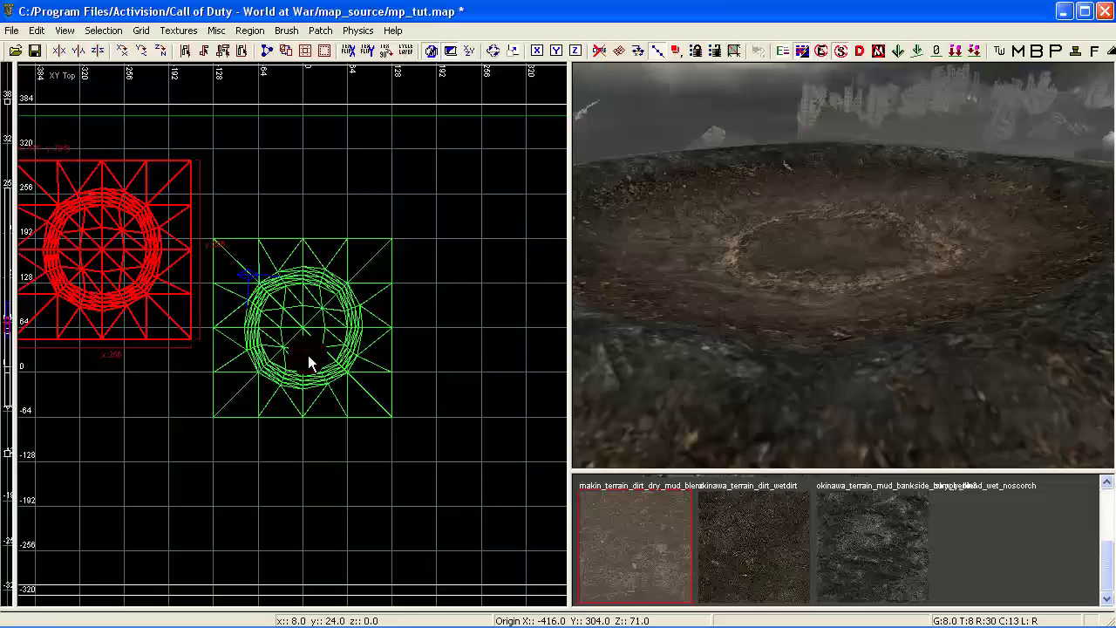
{"action": "right_click_drag", "start_coordinate": [817, 320], "coordinate": [808, 324]}
{"action": "key", "text": "BackSpace"}
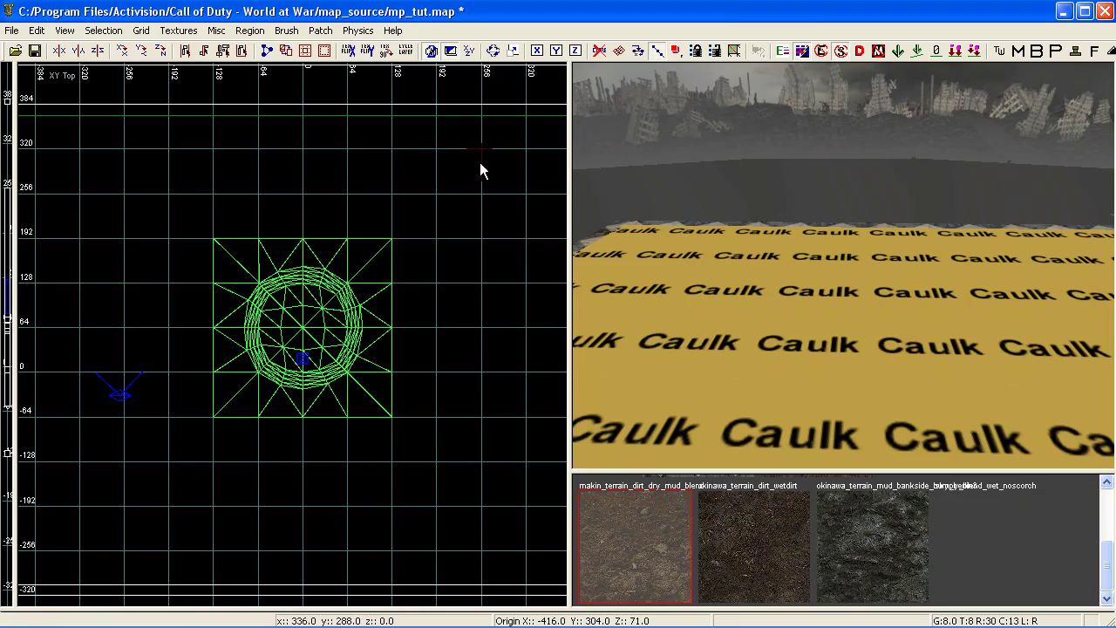
{"action": "right_click_drag", "start_coordinate": [816, 259], "coordinate": [777, 298]}
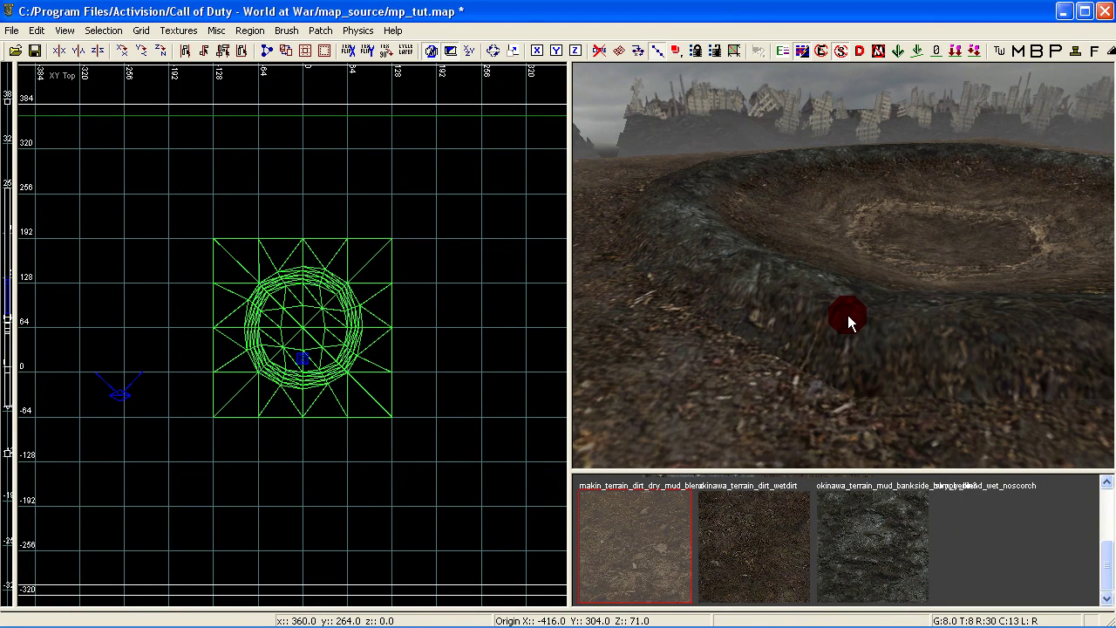
Drag the lower rim patch's Alpha Value slider to 158, then close and deselect
{"action": "left_click", "coordinate": [875, 335], "text": "shift"}
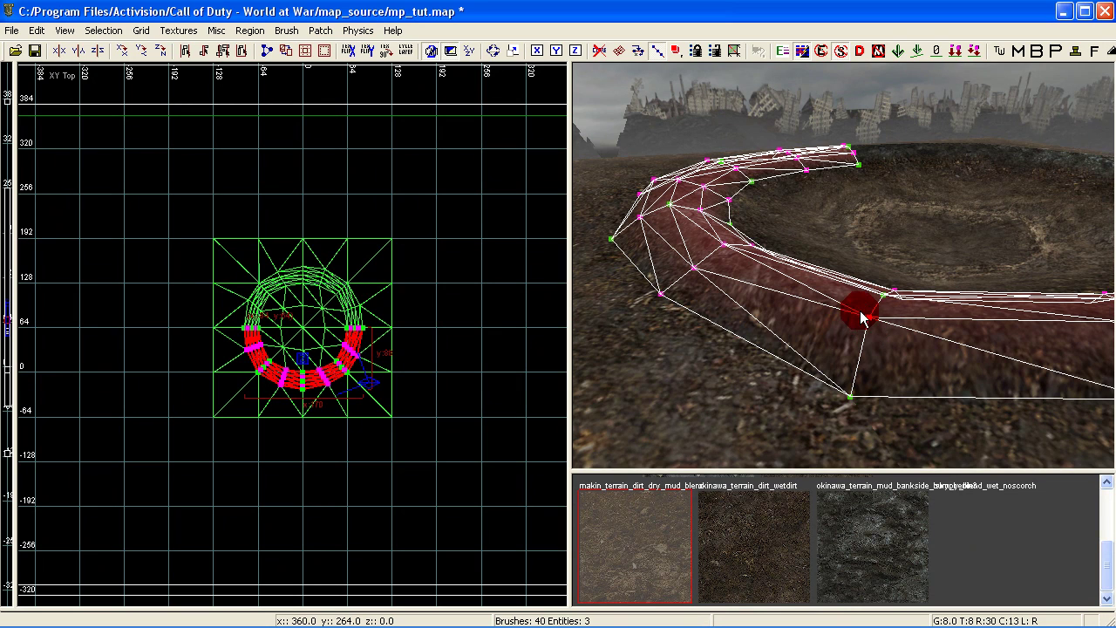
{"action": "key", "text": "shift+c"}
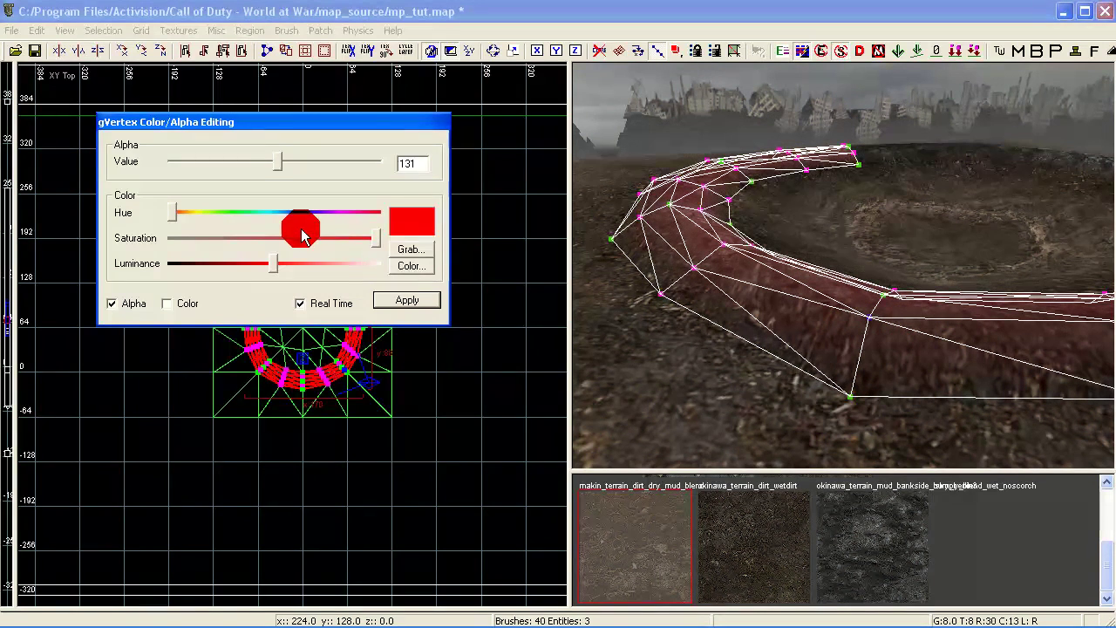
{"action": "left_click", "coordinate": [172, 122]}
{"action": "left_click_drag", "start_coordinate": [277, 162], "coordinate": [297, 169]}
{"action": "key", "text": "Escape"}
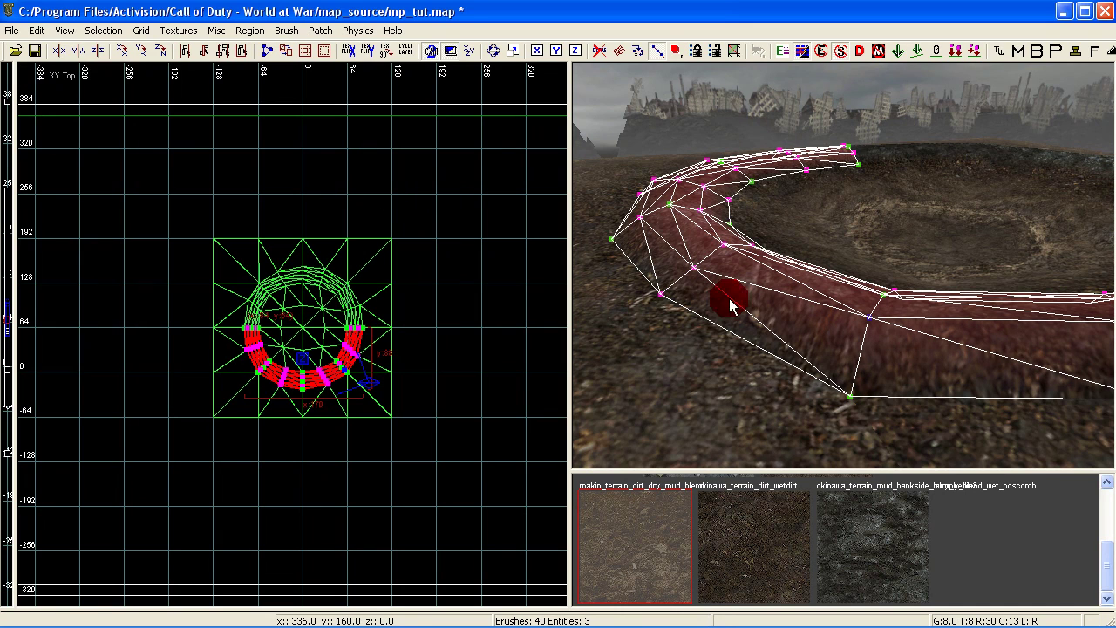
{"action": "key", "text": "Escape"}
{"action": "right_click", "coordinate": [949, 297]}
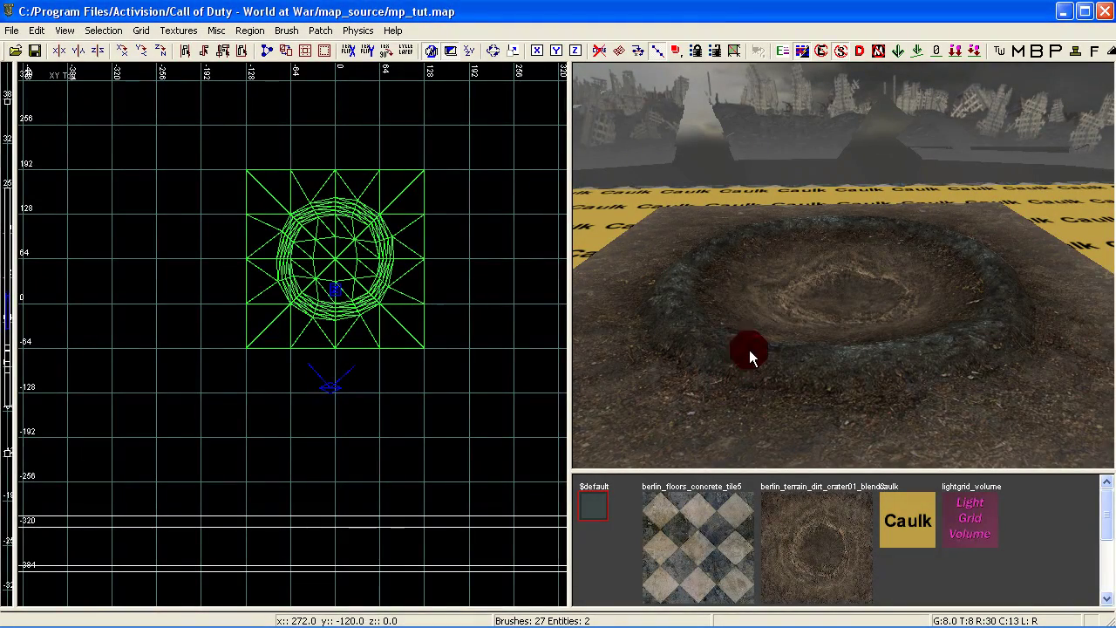
Select the crater terrain, ring and surrounding terrain square patches
{"action": "scroll", "coordinate": [428, 288], "scroll_direction": "up", "scroll_amount": 3}
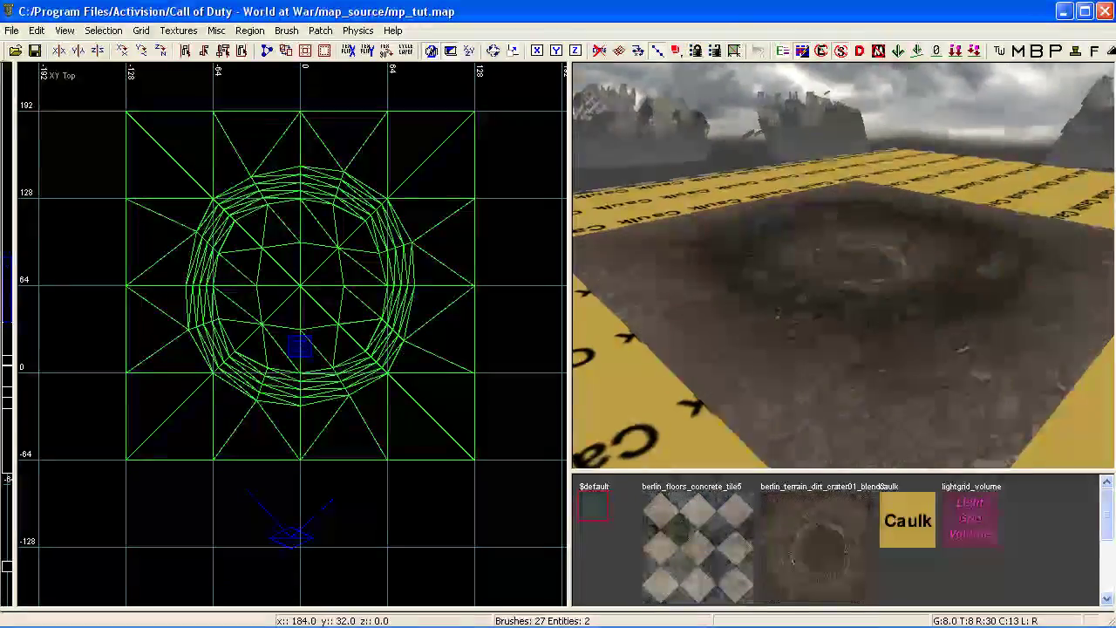
{"action": "right_click_drag", "start_coordinate": [843, 266], "coordinate": [833, 327]}
{"action": "left_click", "coordinate": [837, 389], "text": "shift"}
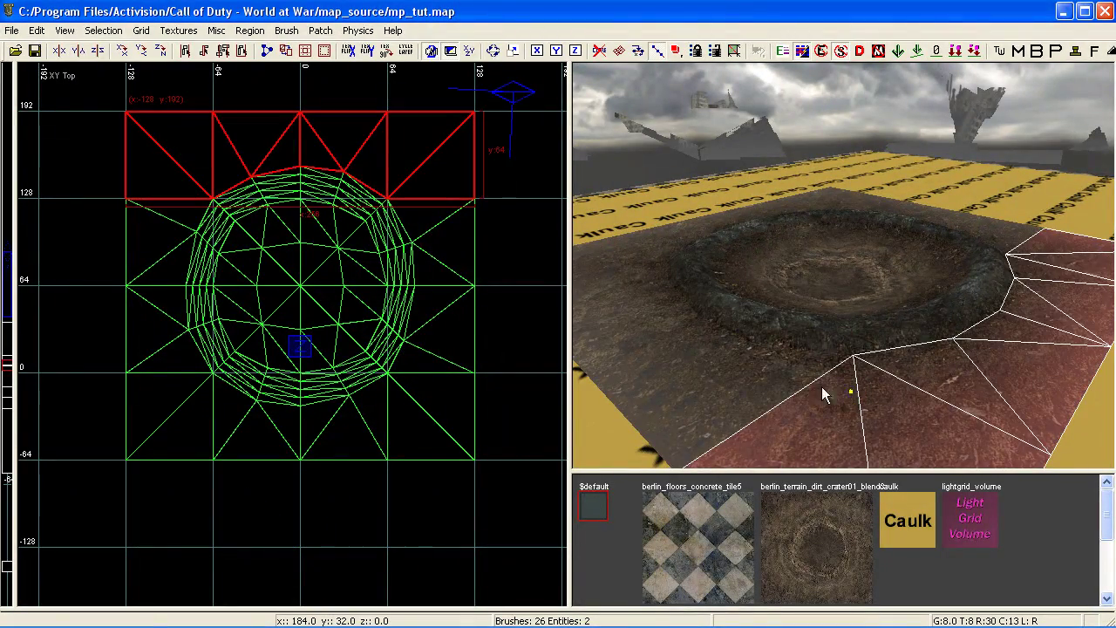
{"action": "left_click", "coordinate": [817, 339], "text": "shift"}
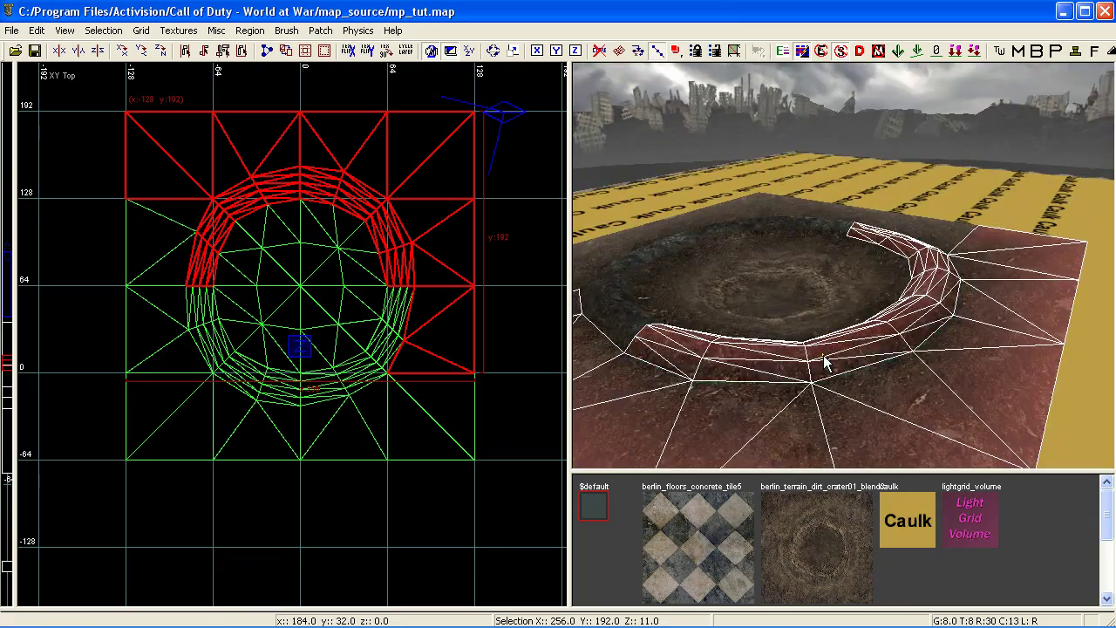
{"action": "right_click_drag", "start_coordinate": [822, 361], "coordinate": [745, 344]}
{"action": "left_click", "coordinate": [746, 344], "text": "shift"}
{"action": "left_click", "coordinate": [798, 349], "text": "shift"}
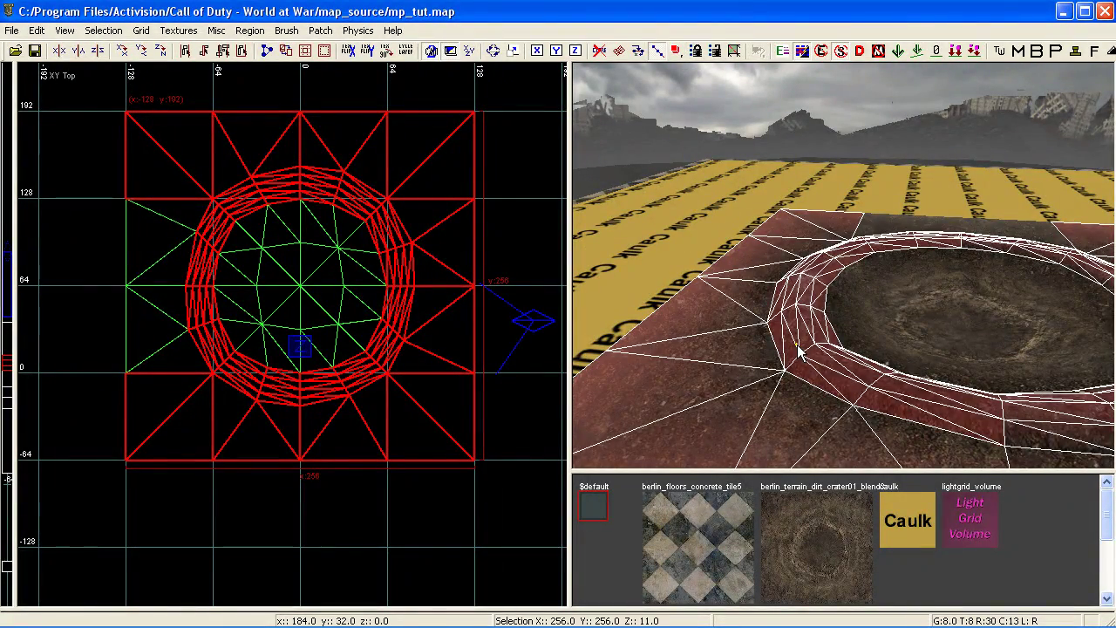
{"action": "right_click_drag", "start_coordinate": [797, 349], "coordinate": [901, 412]}
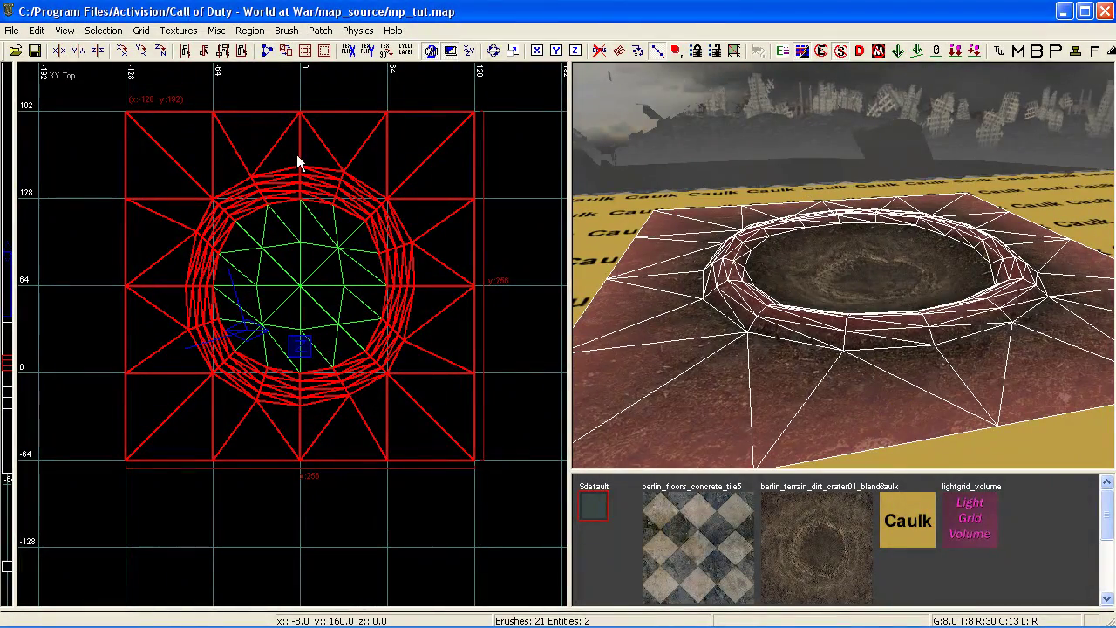
Make the selected patches non-colliding via the 2D-view context menu and deselect
{"action": "key", "text": "Delete"}
{"action": "right_click_drag", "start_coordinate": [841, 319], "coordinate": [844, 316]}
{"action": "right_click", "coordinate": [215, 165]}
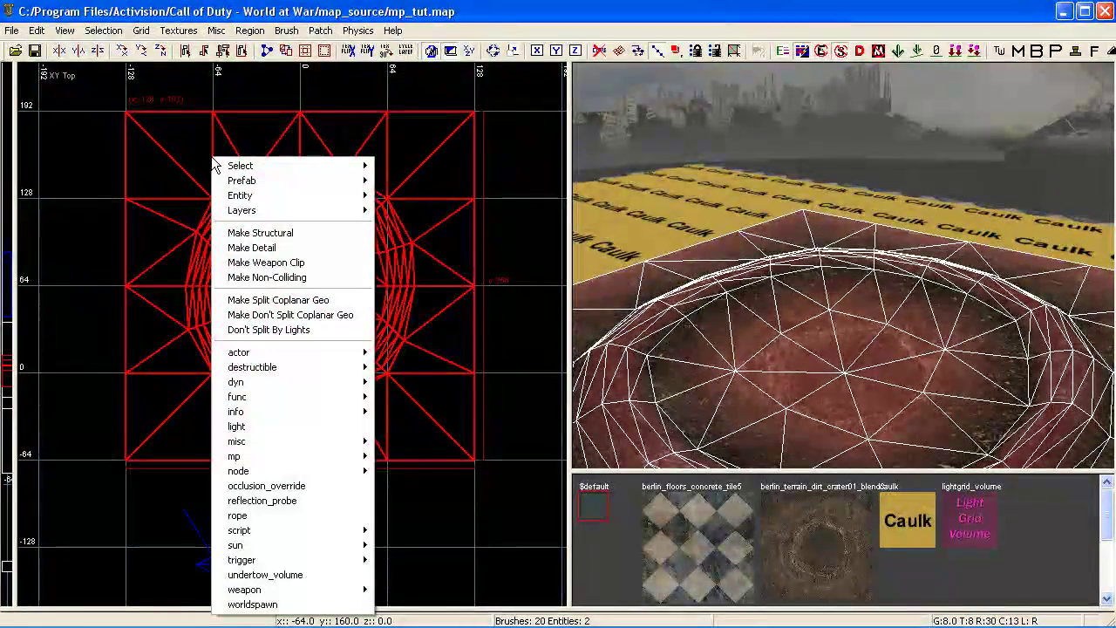
{"action": "left_click", "coordinate": [272, 273]}
{"action": "key", "text": "Escape"}
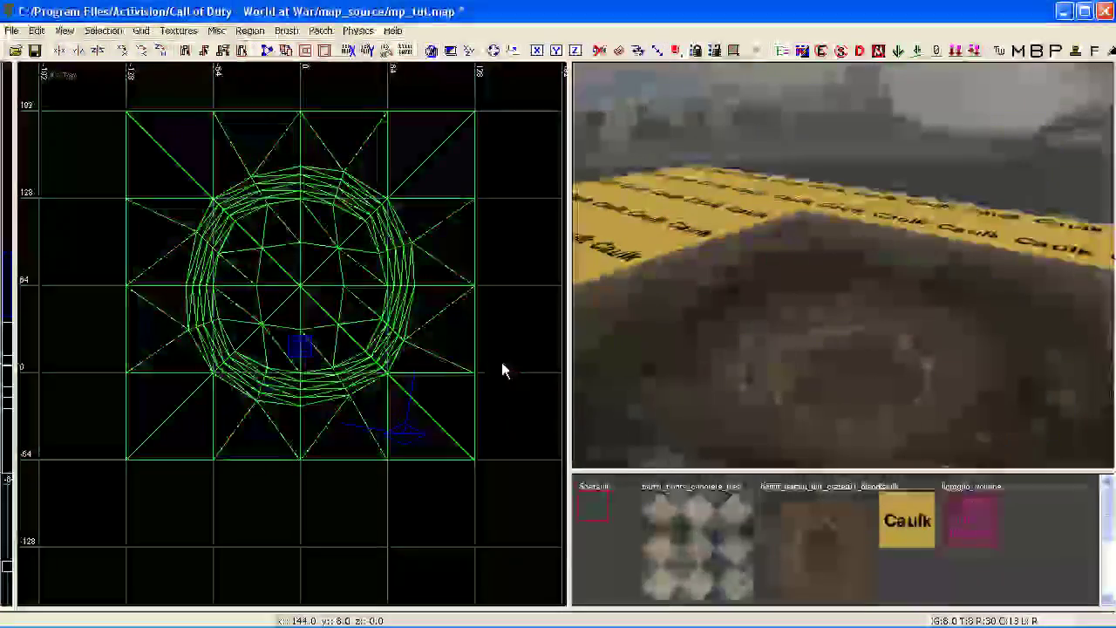
{"action": "right_click_drag", "start_coordinate": [842, 398], "coordinate": [850, 386]}
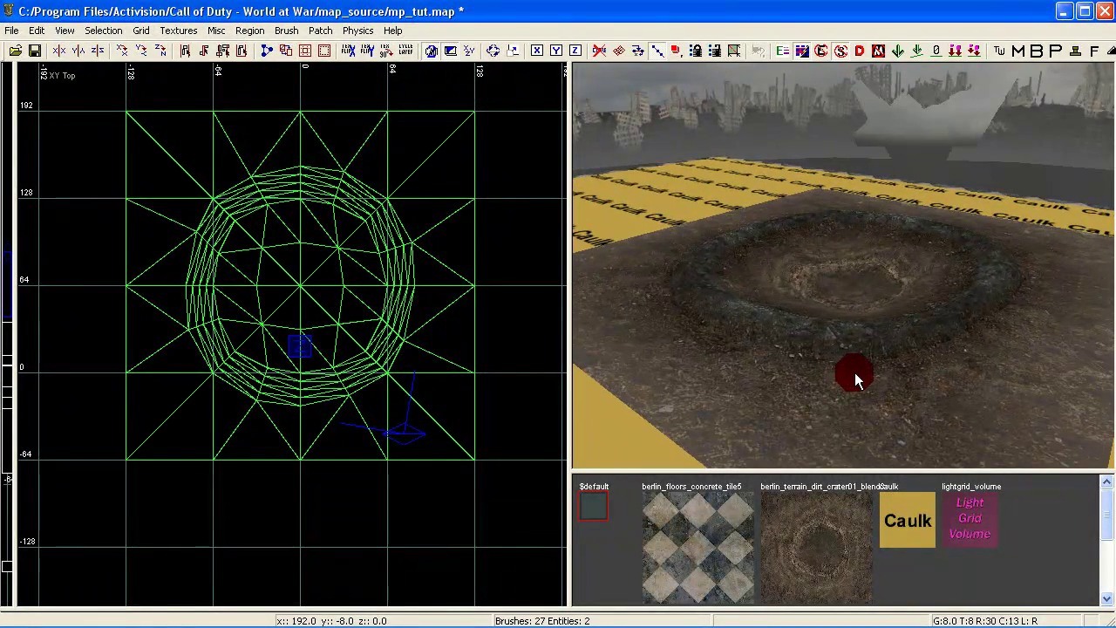
Toggle the NonColliding filter off and back on to test it
{"action": "key", "text": "f"}
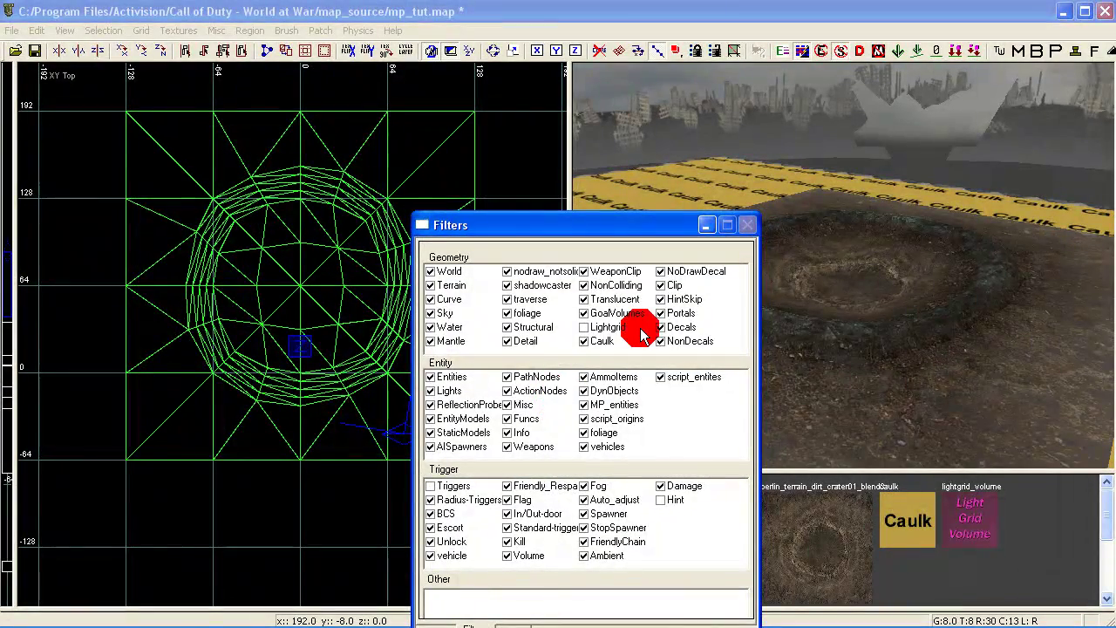
{"action": "left_click", "coordinate": [583, 286]}
{"action": "left_click", "coordinate": [583, 286]}
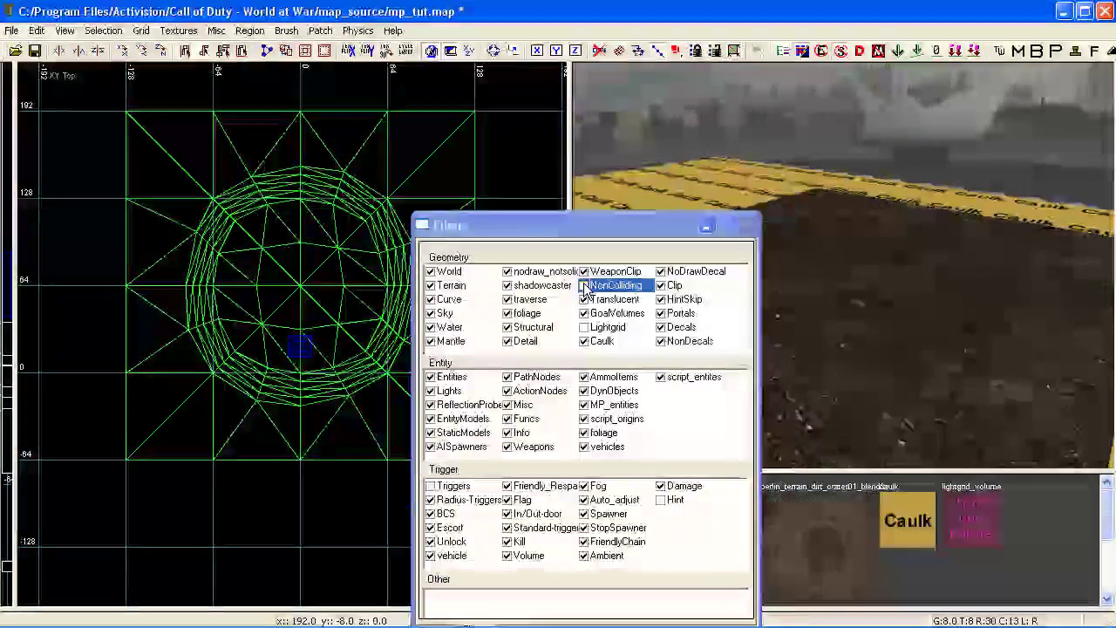
{"action": "key", "text": "f"}
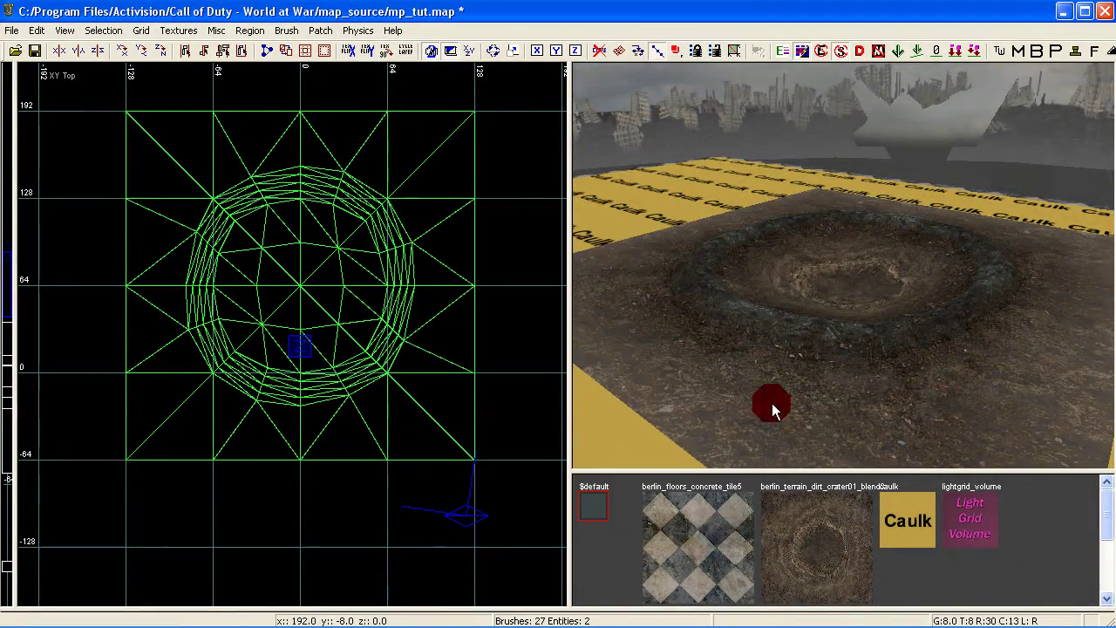
Inspect the crater, then uncheck NonColliding in Filters to hide non-colliding geometry
{"action": "mouse_move", "coordinate": [772, 410]}
{"action": "right_mouse_down"}
{"action": "mouse_move", "coordinate": [772, 375]}
{"action": "mouse_move", "coordinate": [771, 388]}
{"action": "right_mouse_up"}
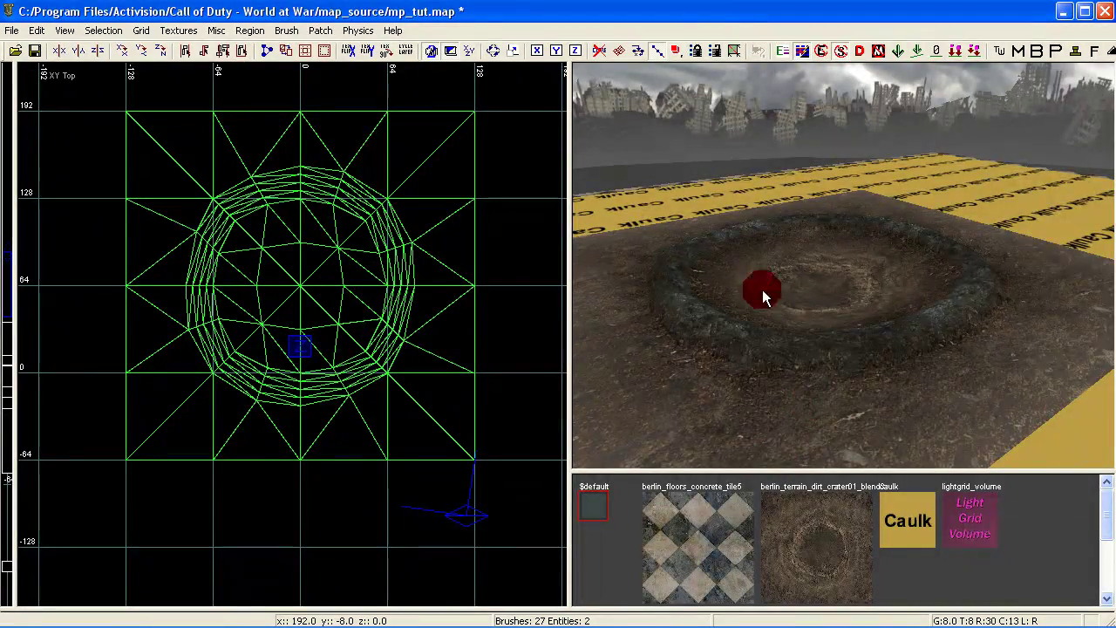
{"action": "right_click", "coordinate": [767, 372]}
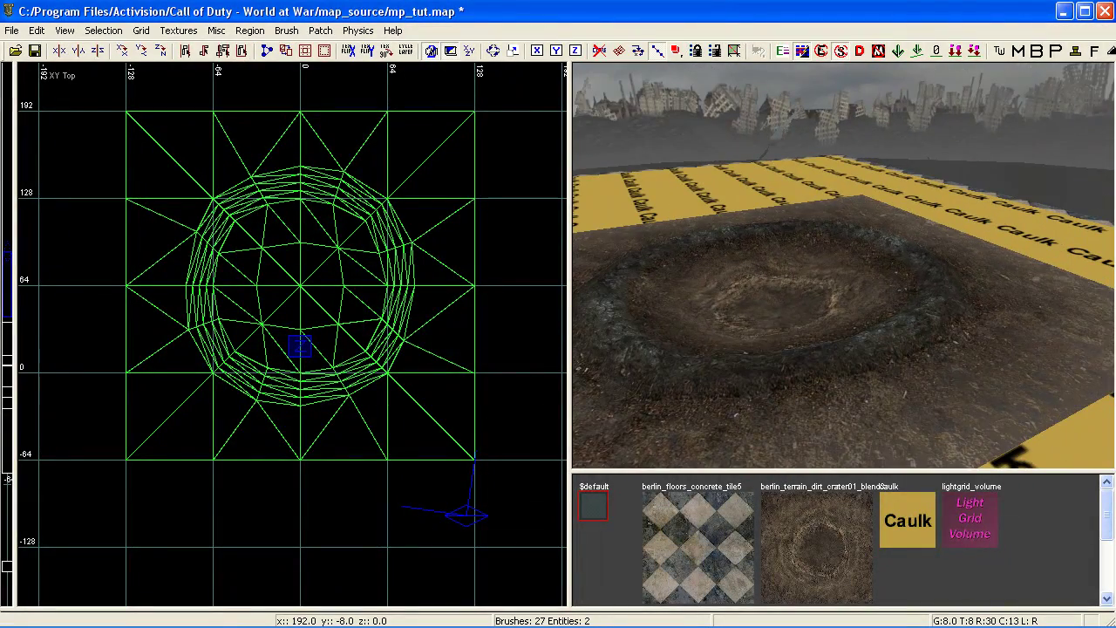
{"action": "right_click_drag", "start_coordinate": [756, 370], "coordinate": [715, 379]}
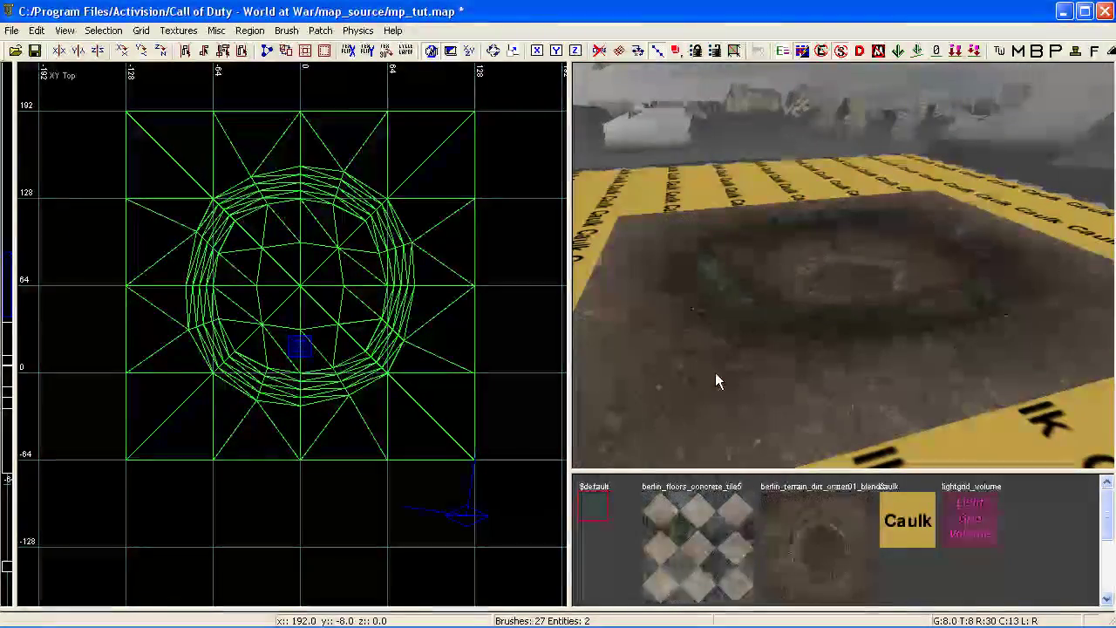
{"action": "key", "text": "f"}
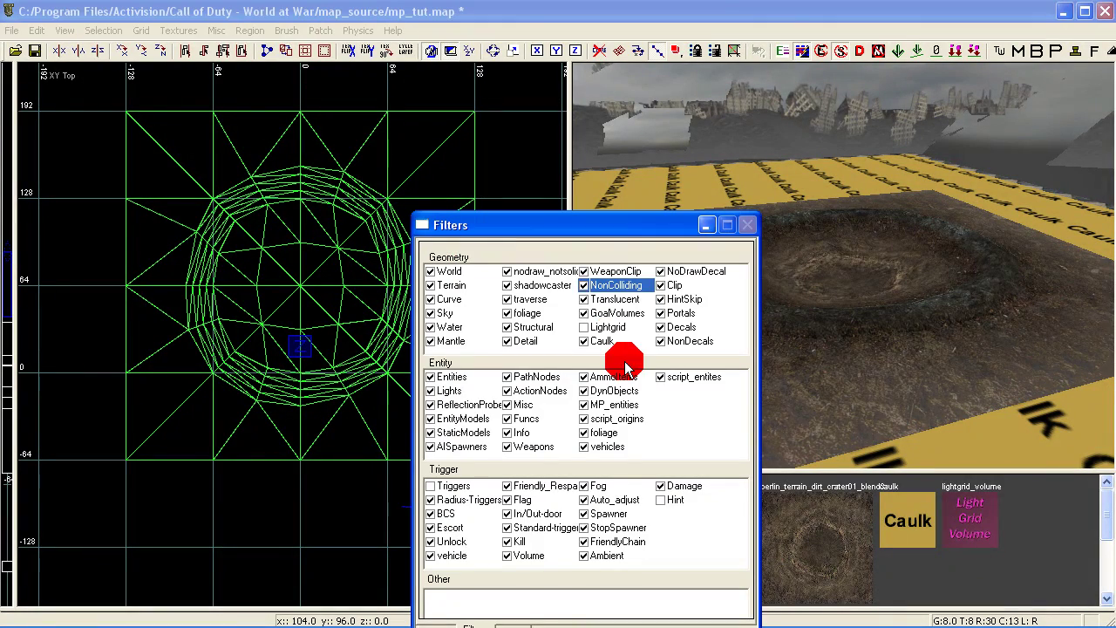
{"action": "left_click", "coordinate": [583, 285]}
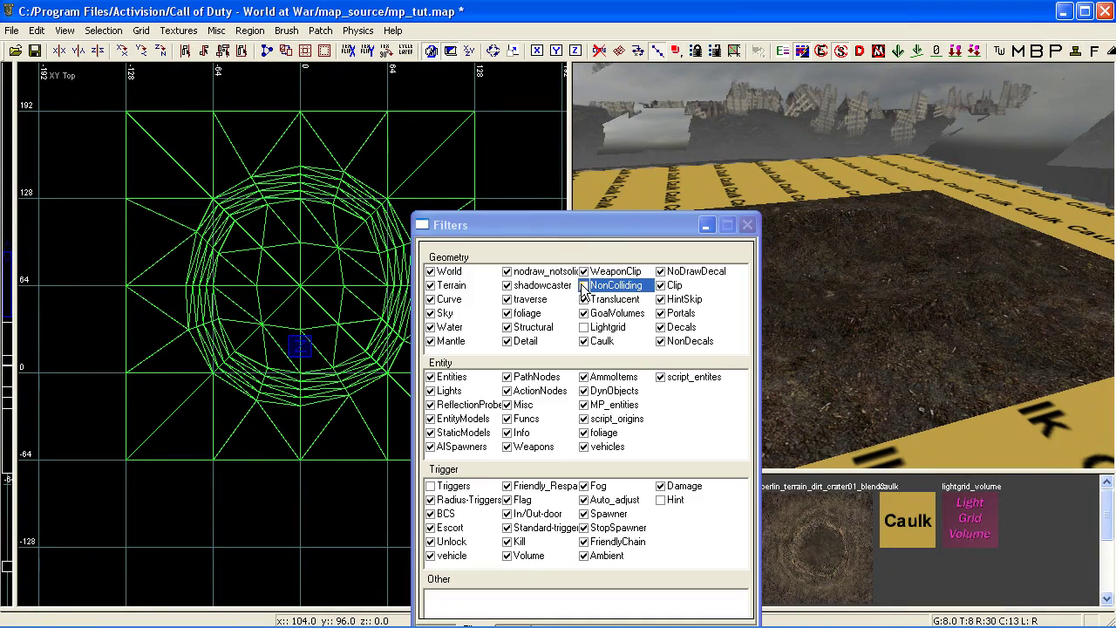
Switch the camera to lightmap display and select the four crater terrain patches
{"action": "key", "text": "f"}
{"action": "right_click_drag", "start_coordinate": [695, 373], "coordinate": [763, 377]}
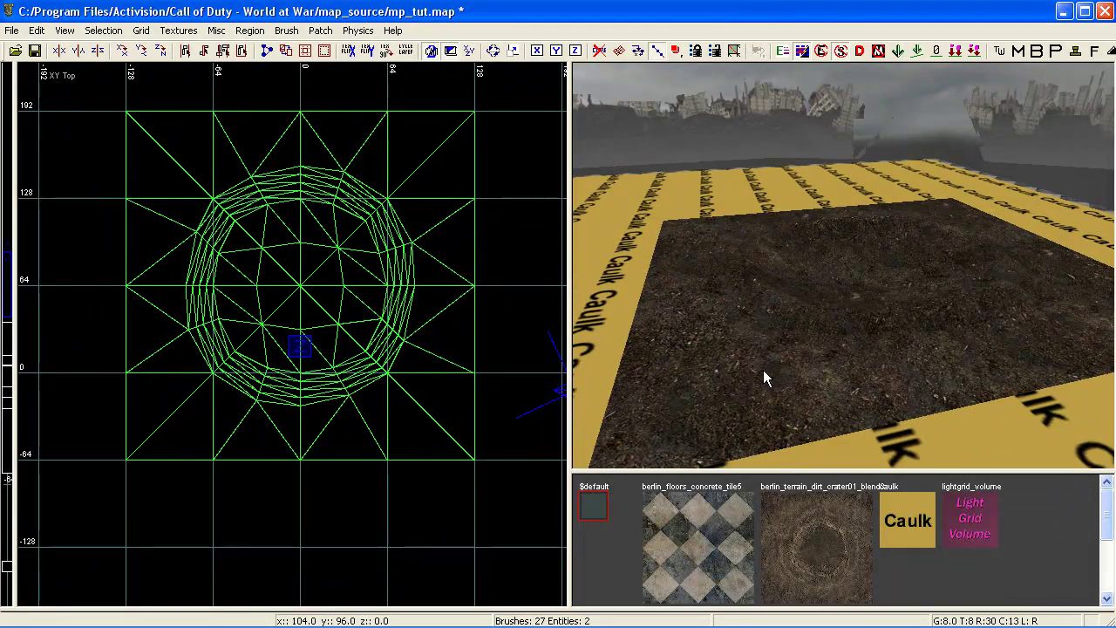
{"action": "key", "text": "ctrl+l"}
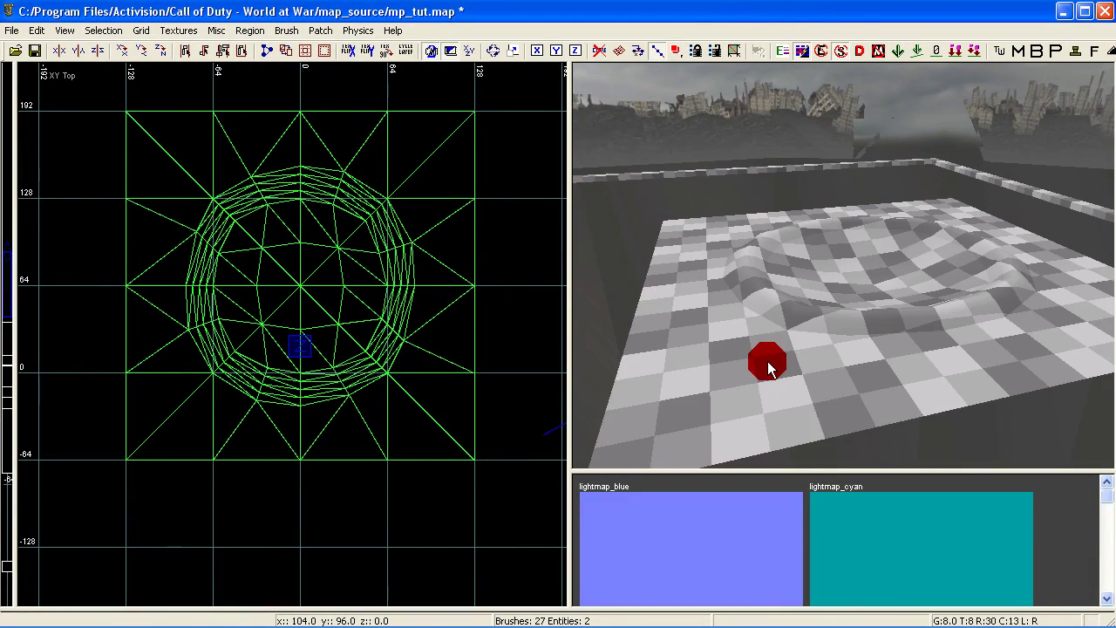
{"action": "left_click", "coordinate": [795, 331], "text": "shift"}
{"action": "left_click", "coordinate": [741, 326], "text": "shift"}
{"action": "left_click", "coordinate": [944, 310], "text": "shift"}
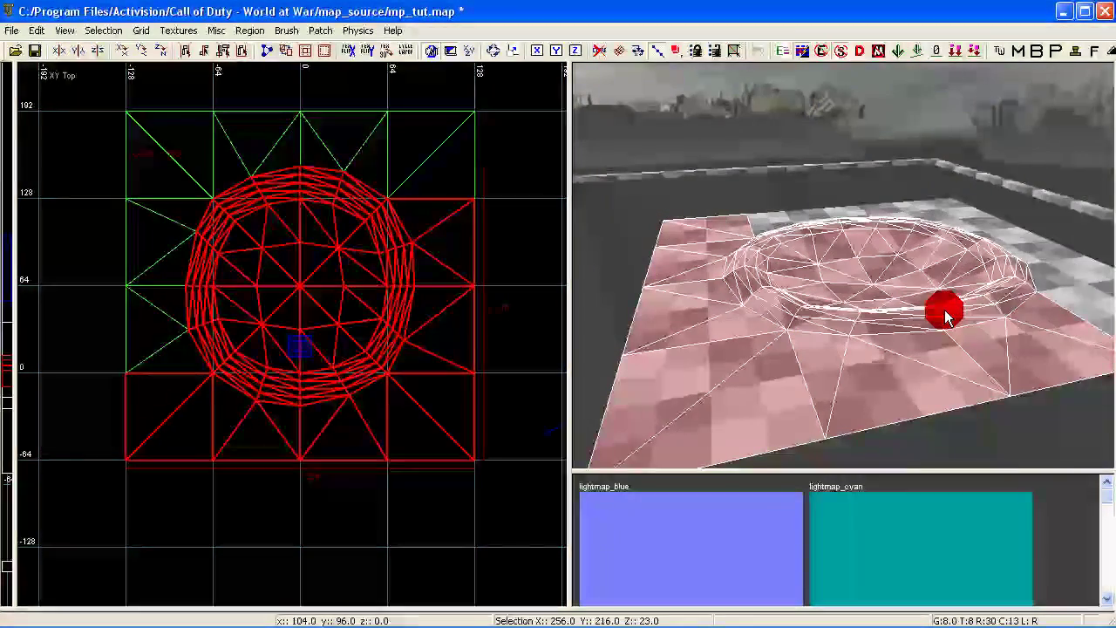
{"action": "left_click", "coordinate": [1078, 304], "text": "shift"}
{"action": "key", "text": "Escape"}
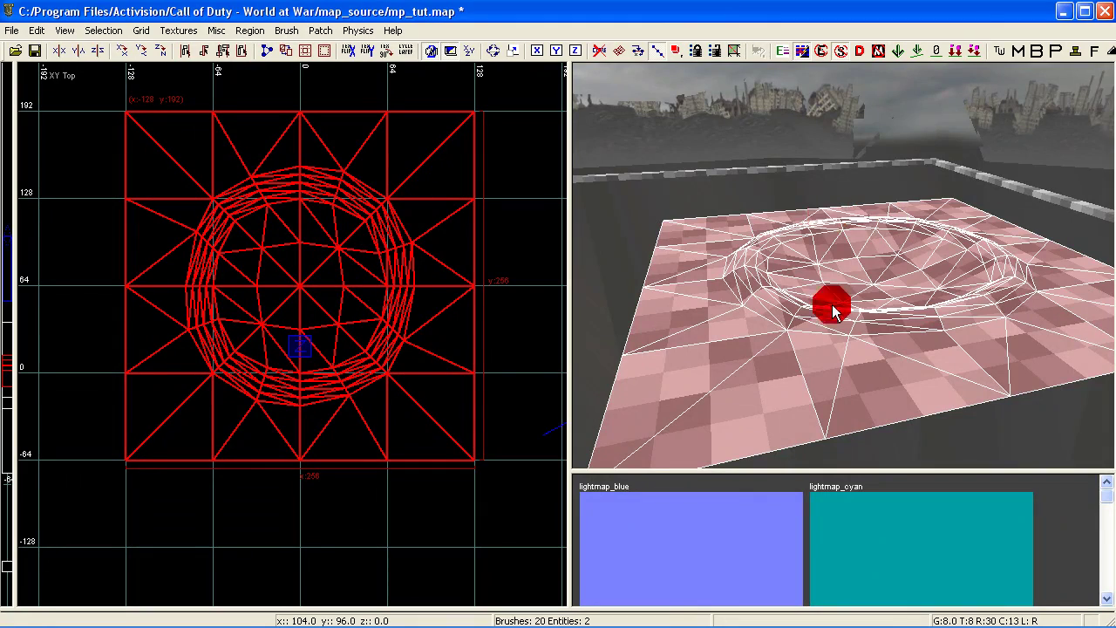
{"action": "right_click_drag", "start_coordinate": [829, 304], "coordinate": [819, 312]}
Apply Natural then Lmap mapping to the selected terrain patches and deselect
{"action": "key", "text": "s"}
{"action": "left_click", "coordinate": [359, 322]}
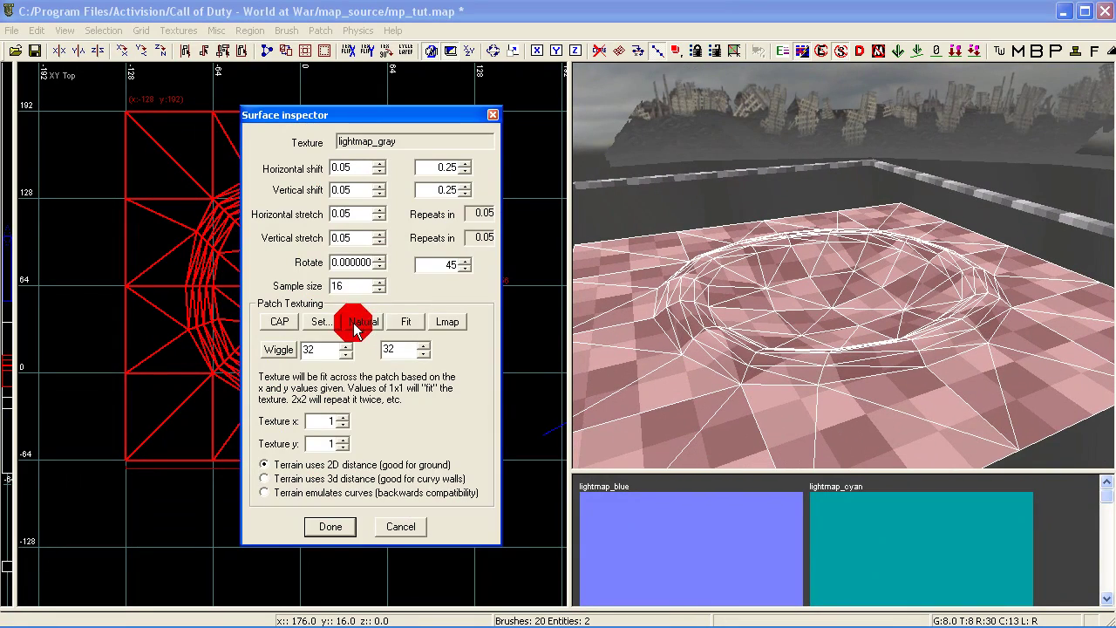
{"action": "left_click", "coordinate": [356, 323]}
{"action": "left_click", "coordinate": [449, 322]}
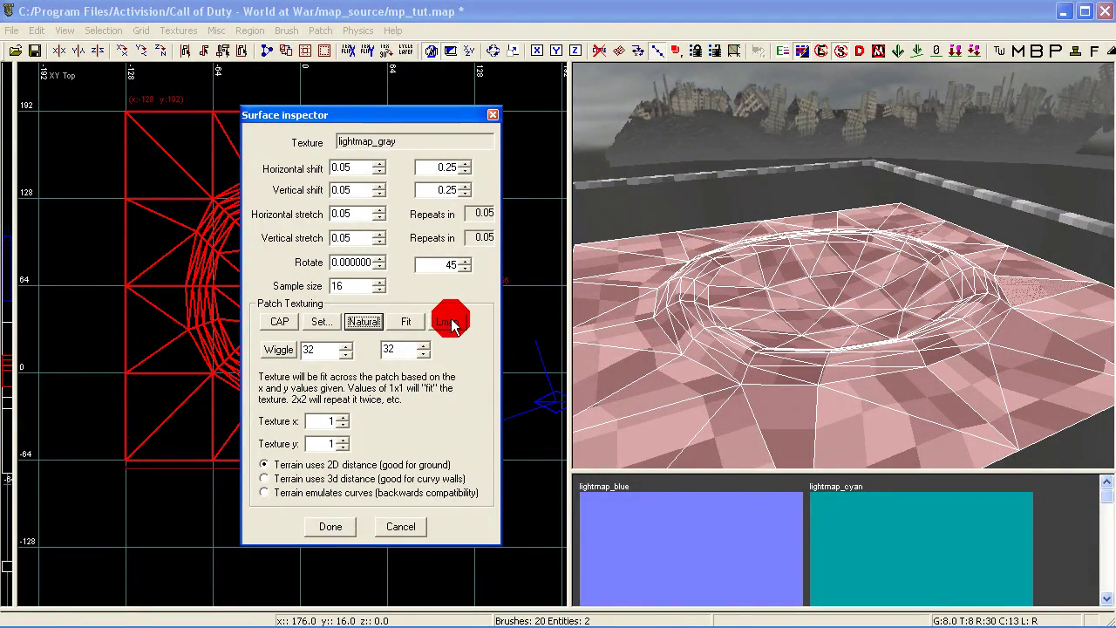
{"action": "left_click", "coordinate": [436, 327]}
{"action": "left_click", "coordinate": [339, 528]}
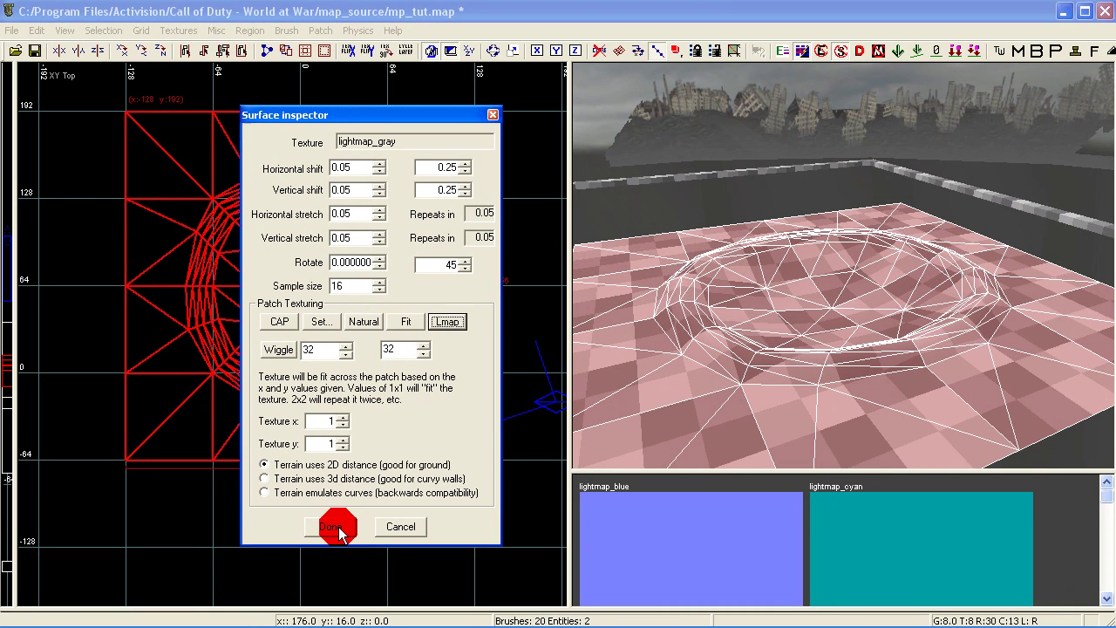
{"action": "left_click", "coordinate": [731, 379]}
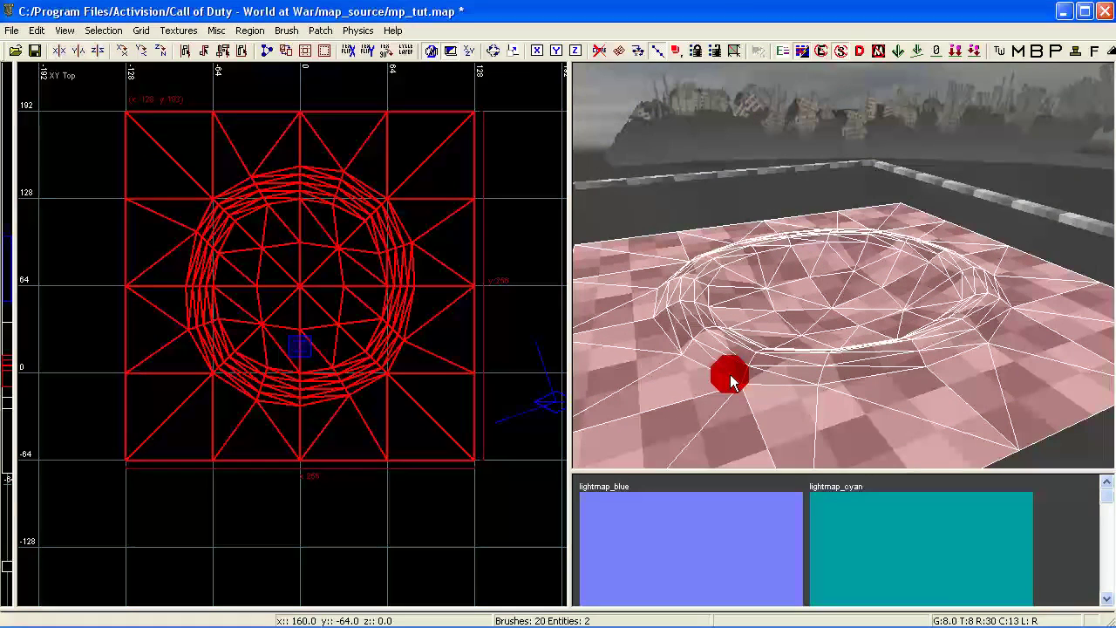
{"action": "key", "text": "Escape"}
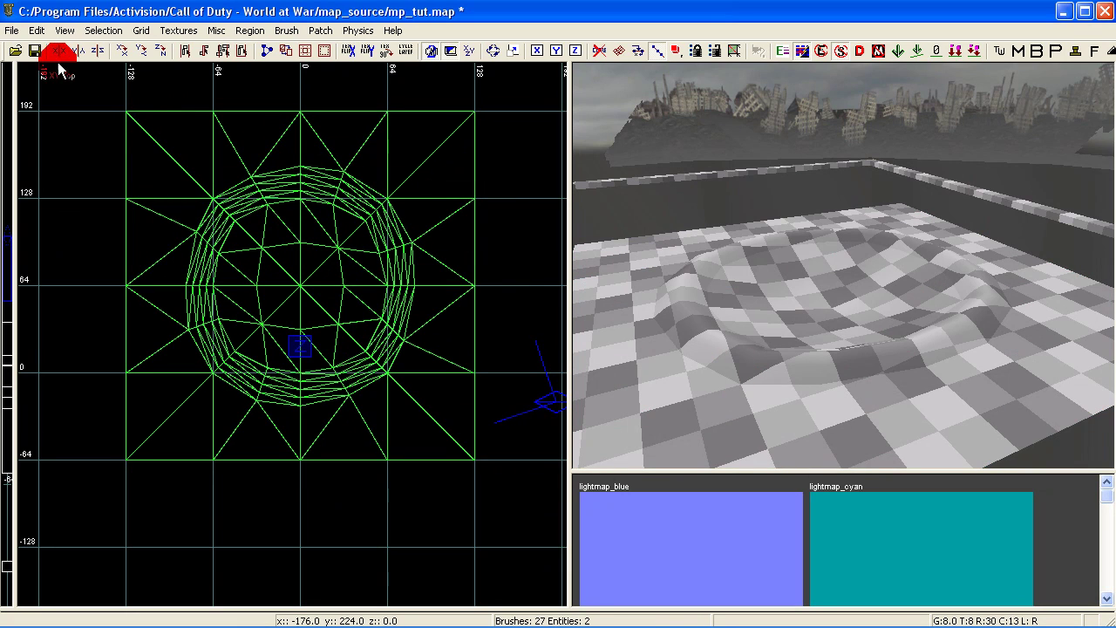
Save mp_tut.map, then re-enable NonColliding and uncheck Structural in Filters
{"action": "left_click", "coordinate": [35, 50]}
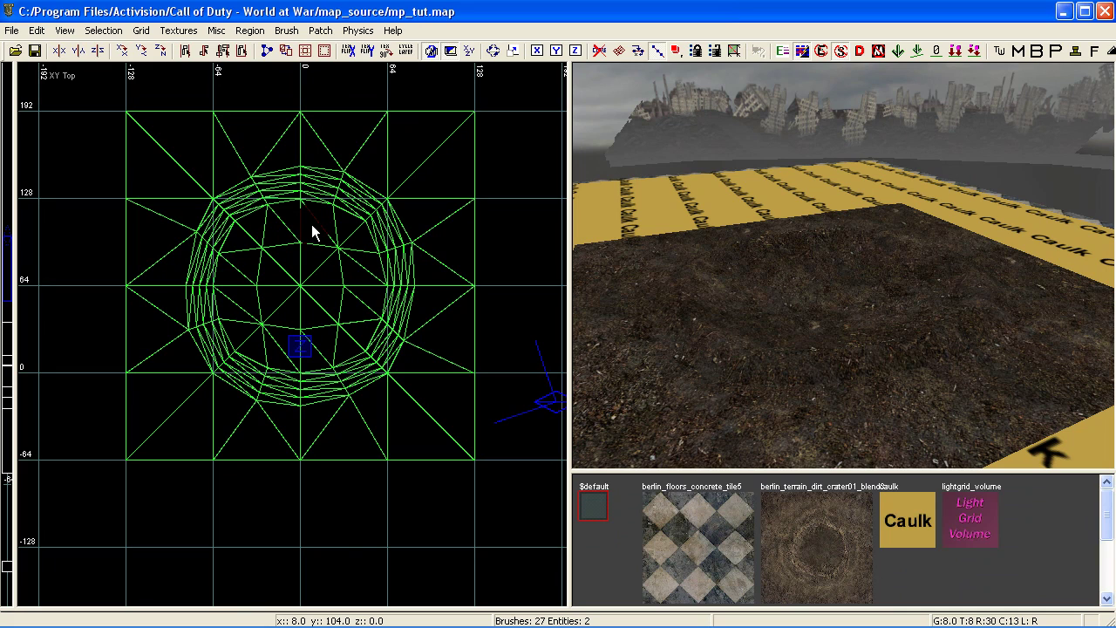
{"action": "key", "text": "f"}
{"action": "left_click", "coordinate": [578, 292]}
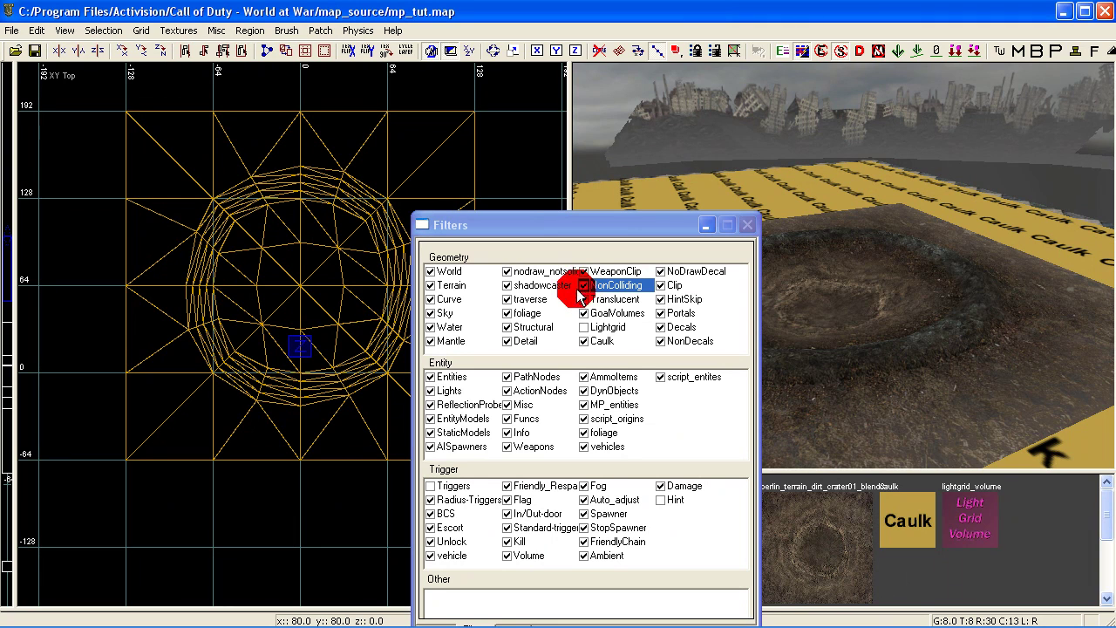
{"action": "left_click", "coordinate": [507, 328]}
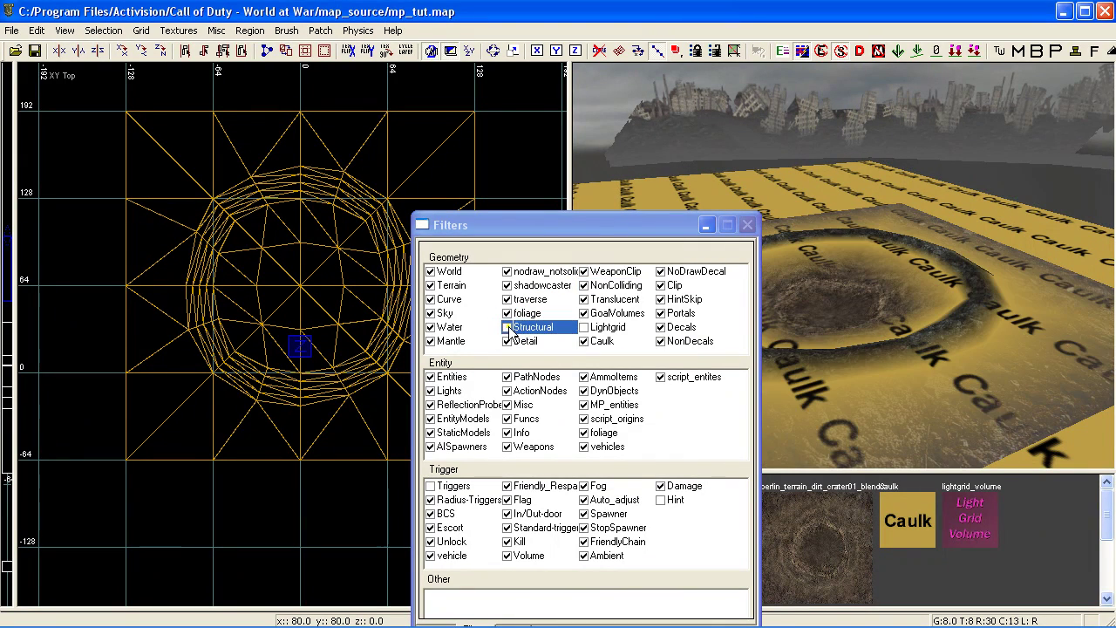
{"action": "left_click", "coordinate": [595, 225]}
Select the crater and surrounding terrain patches in lightmap display
{"action": "key", "text": "Escape"}
{"action": "left_click", "coordinate": [798, 409], "text": "shift"}
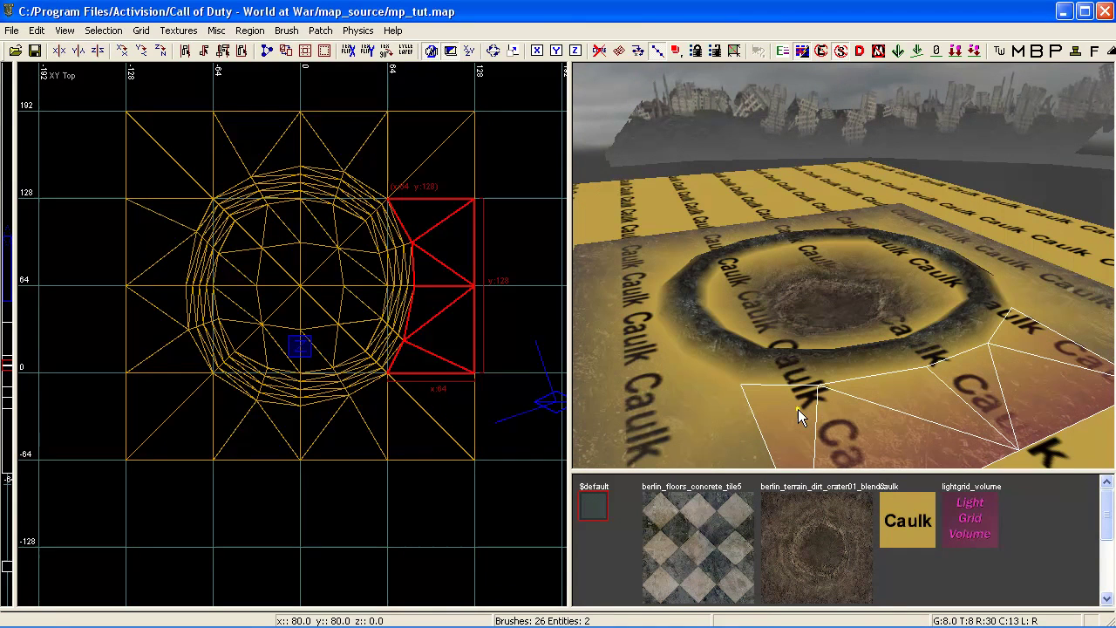
{"action": "key", "text": "l"}
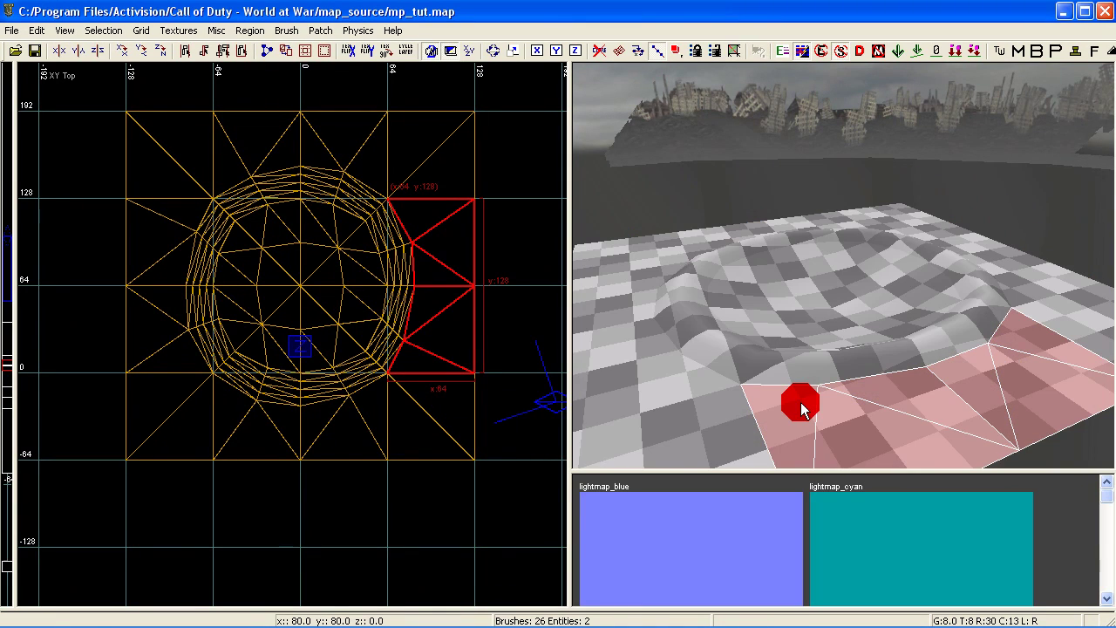
{"action": "left_click", "coordinate": [737, 406], "text": "shift"}
{"action": "left_click", "coordinate": [1070, 320], "text": "shift"}
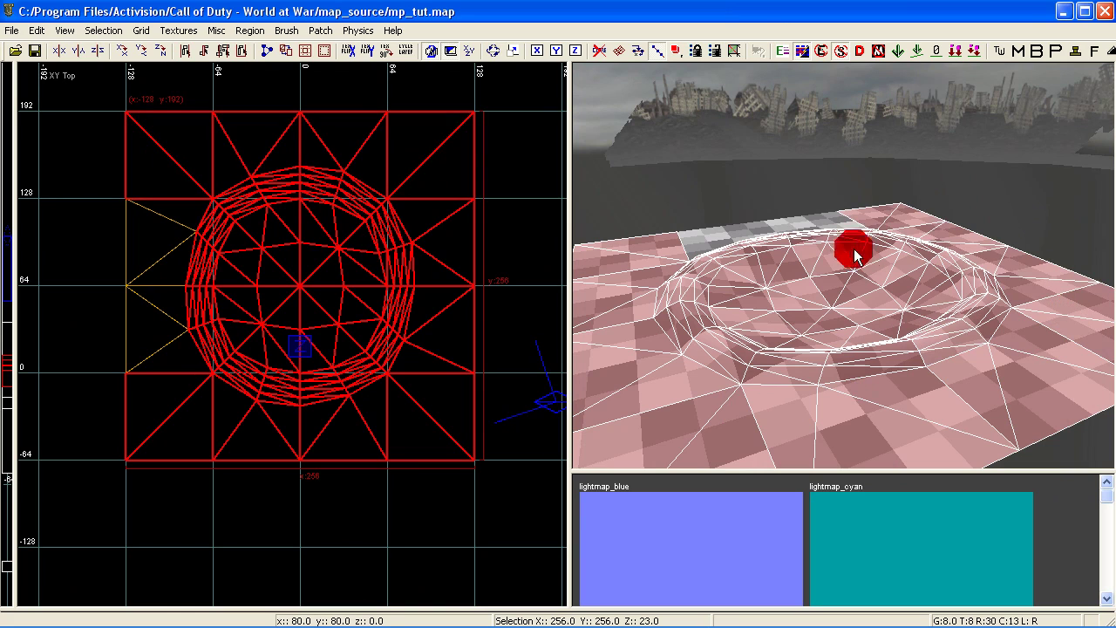
{"action": "left_click", "coordinate": [795, 234], "text": "shift"}
Reapply Natural and Lmap mapping to the crater terrain patch, then deselect
{"action": "key", "text": "s"}
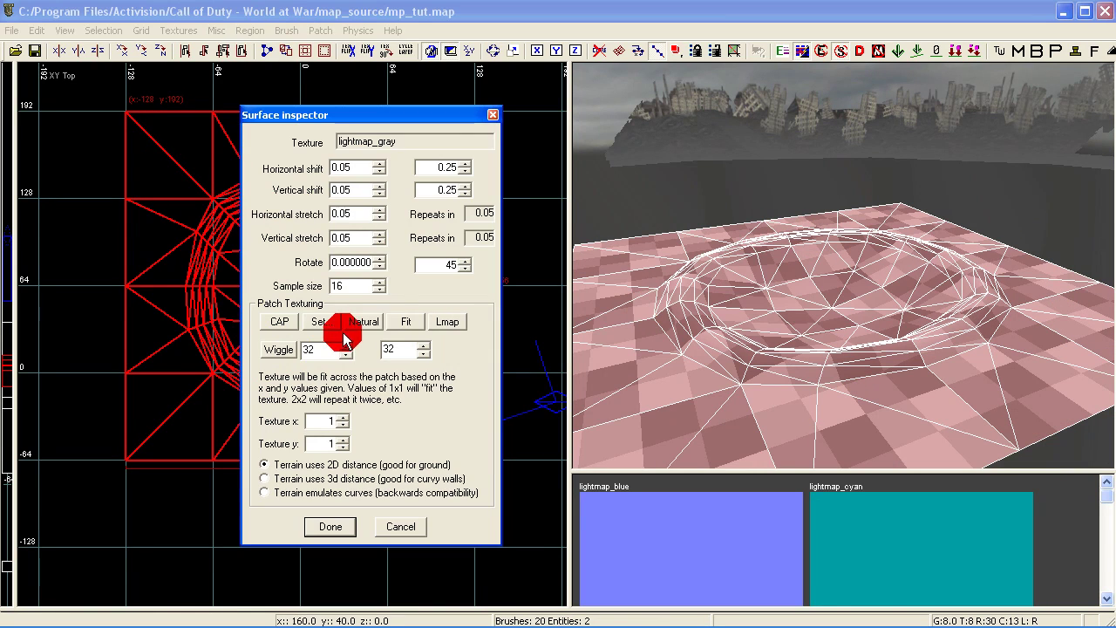
{"action": "left_click", "coordinate": [351, 328]}
{"action": "left_click", "coordinate": [453, 322]}
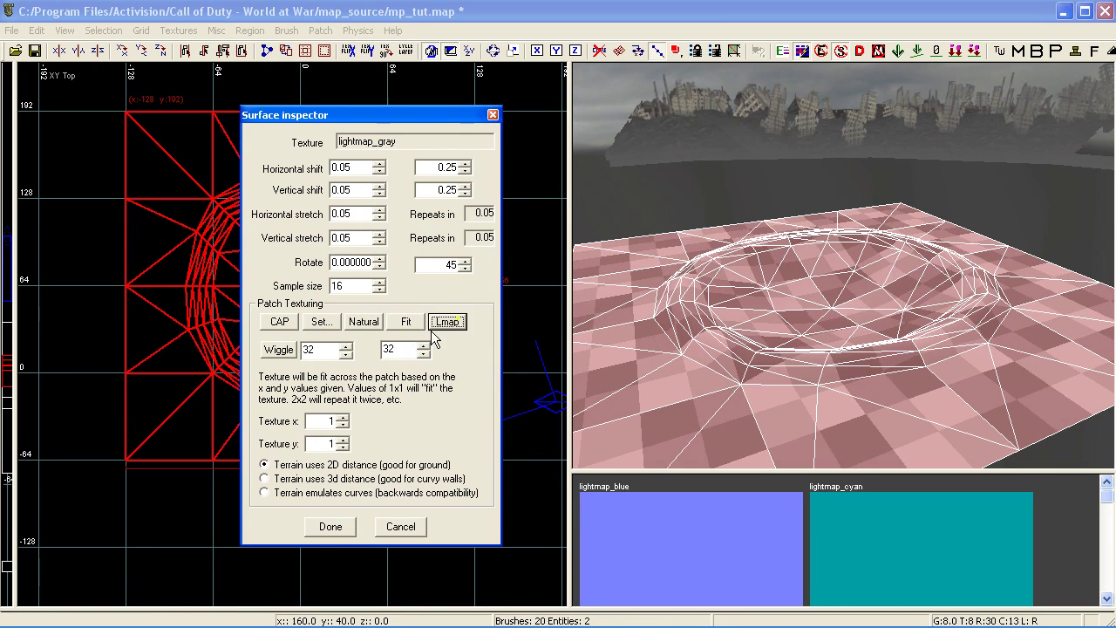
{"action": "left_click", "coordinate": [331, 525]}
{"action": "left_click", "coordinate": [584, 408]}
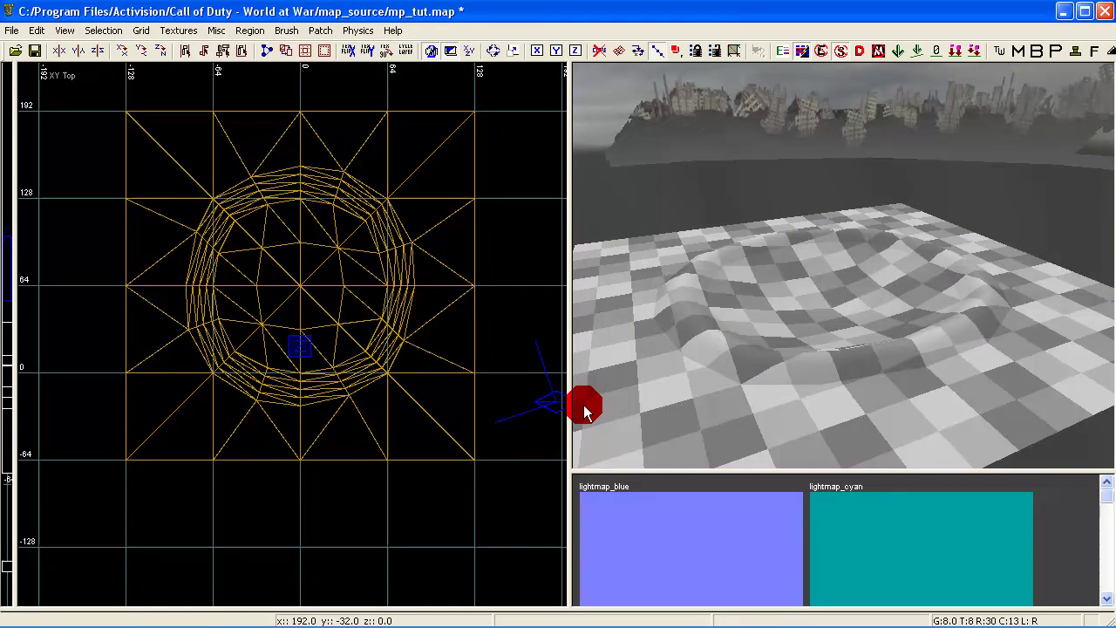
Return to full textures and hide Structural in Filters to show the crater over caulk
{"action": "key", "text": "ctrl+l"}
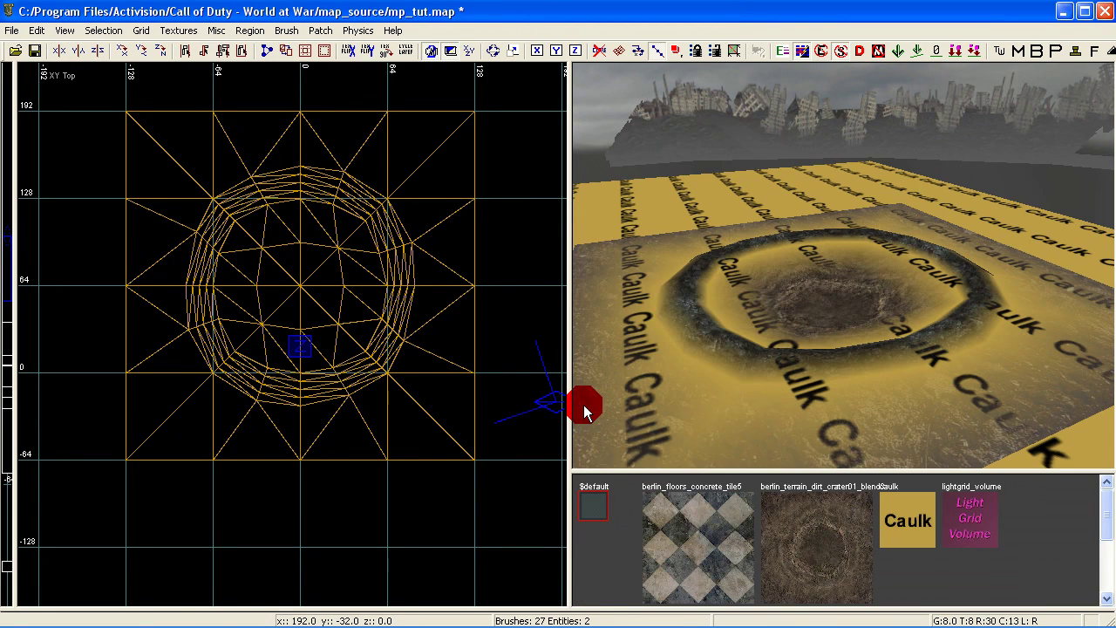
{"action": "key", "text": "f"}
{"action": "left_click", "coordinate": [505, 327]}
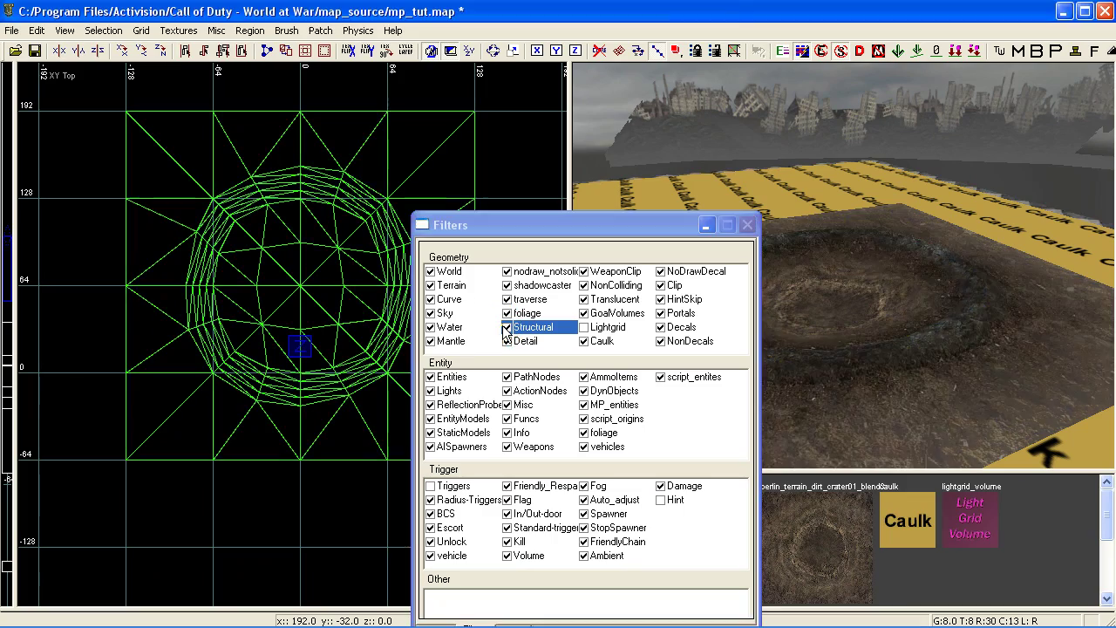
{"action": "left_click", "coordinate": [606, 228]}
{"action": "key", "text": "Escape"}
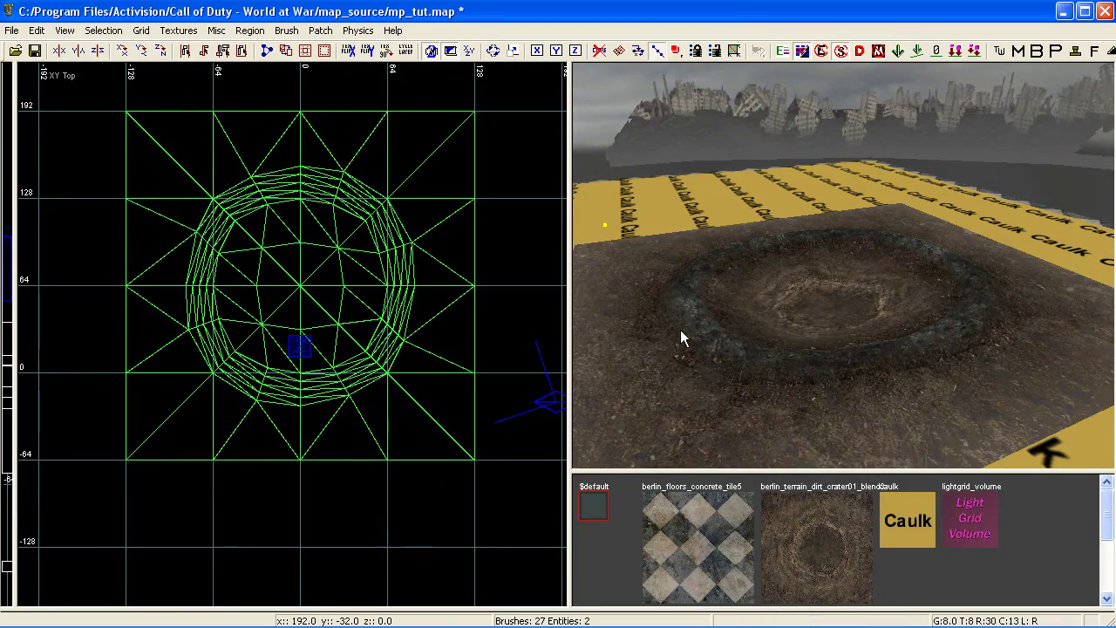
{"action": "right_click", "coordinate": [773, 345]}
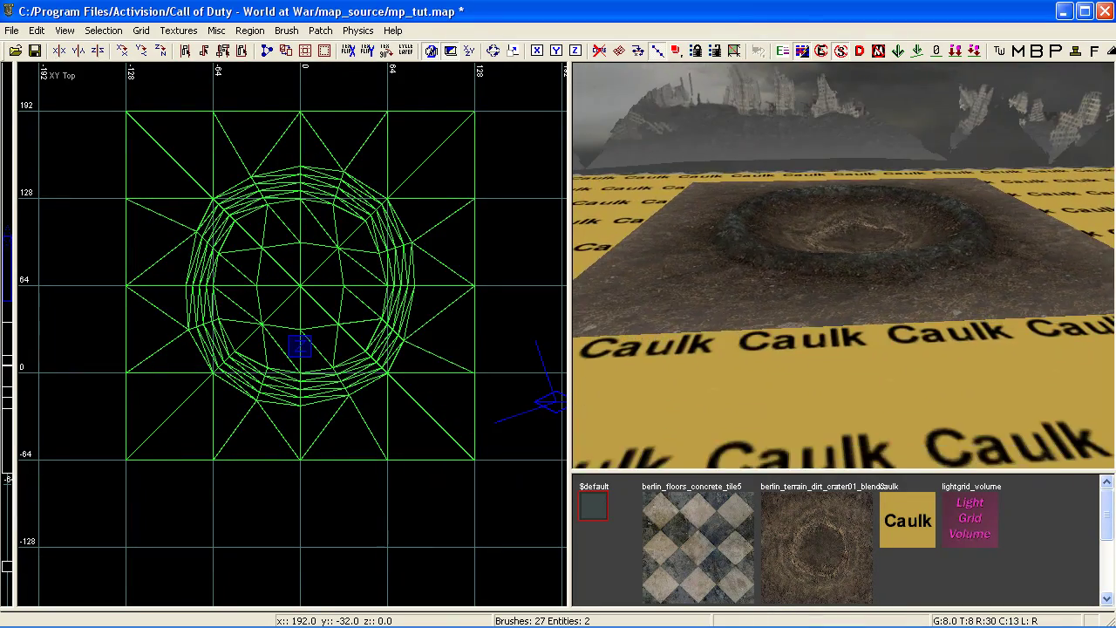
{"action": "right_click", "coordinate": [772, 344]}
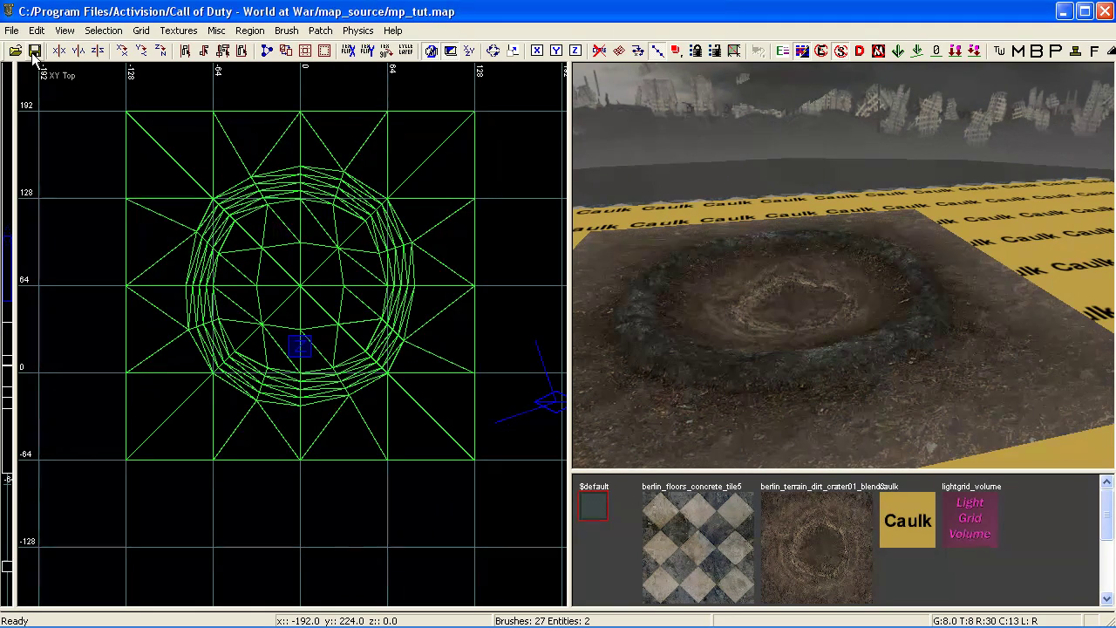
In the Mod Tools Launcher, clear the console output and compile the mp_tut level
{"action": "left_click", "coordinate": [610, 615]}
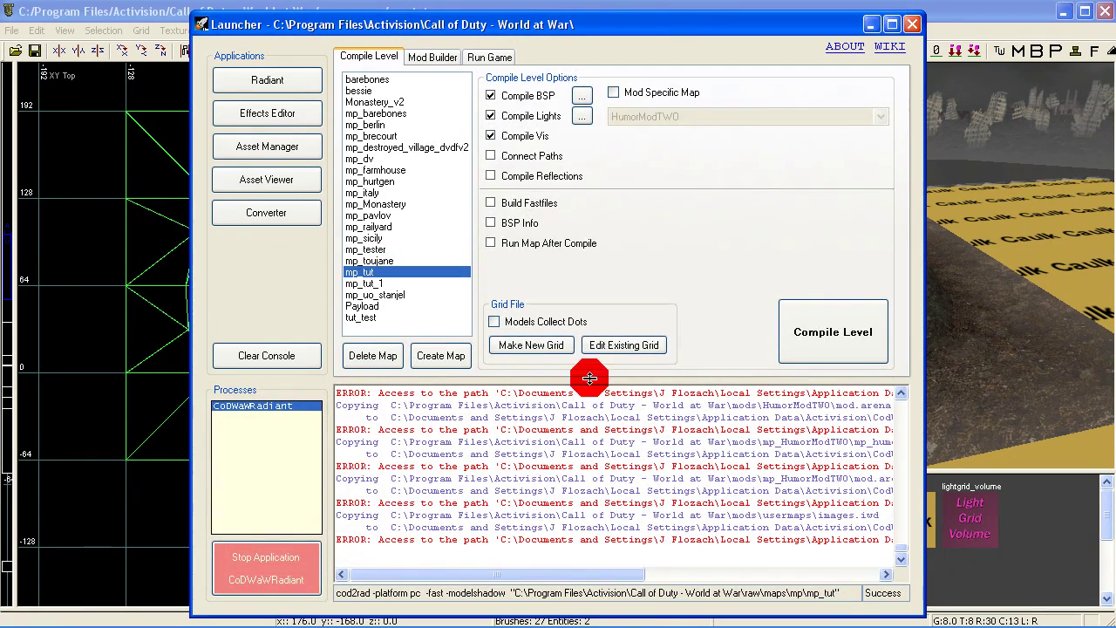
{"action": "left_click", "coordinate": [282, 352]}
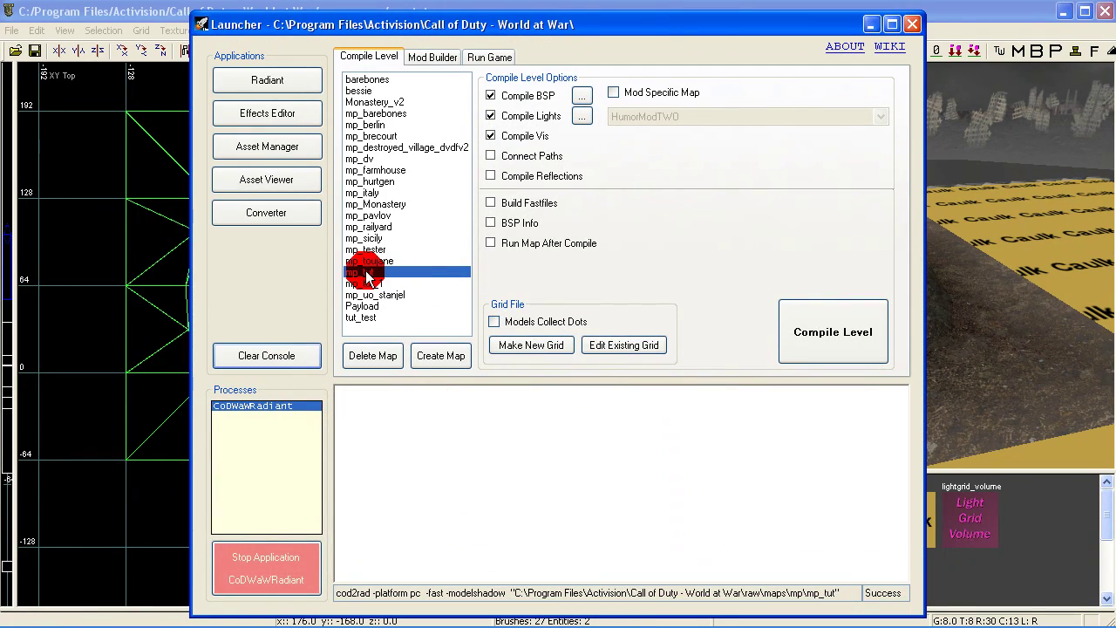
{"action": "left_click", "coordinate": [798, 342]}
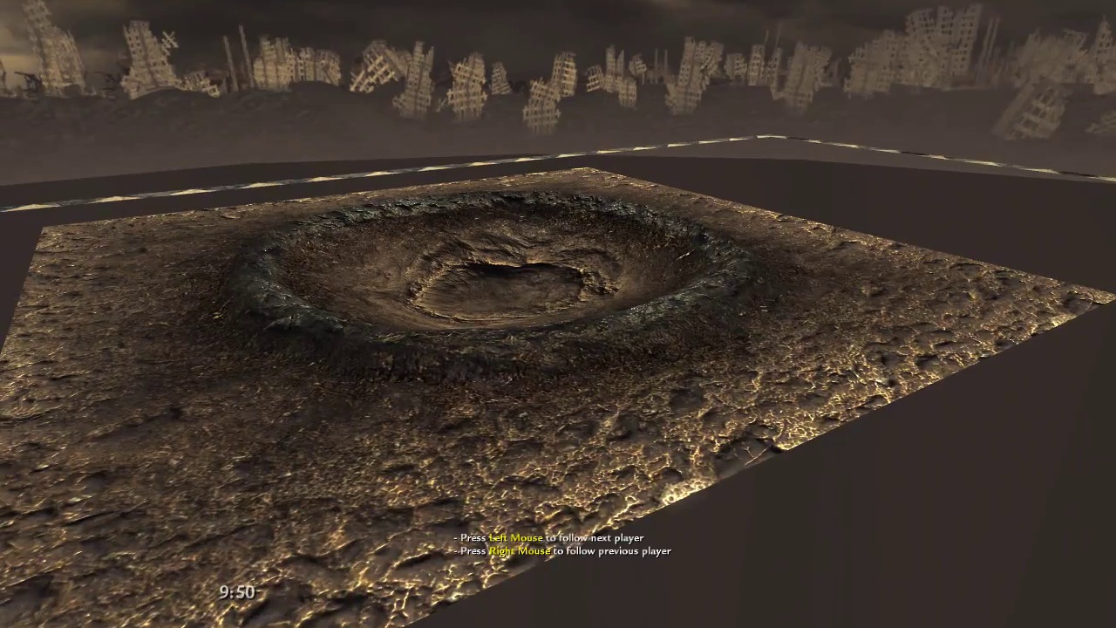
{"action": "key", "text": "Escape"}
{"action": "left_click", "coordinate": [163, 399]}
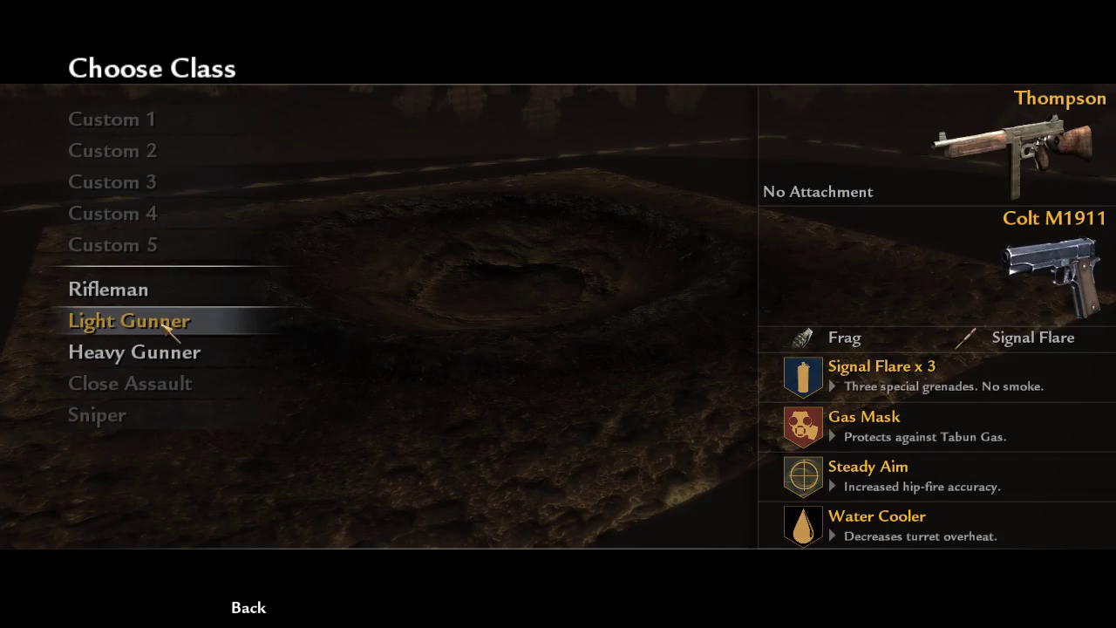
{"action": "left_click", "coordinate": [163, 322]}
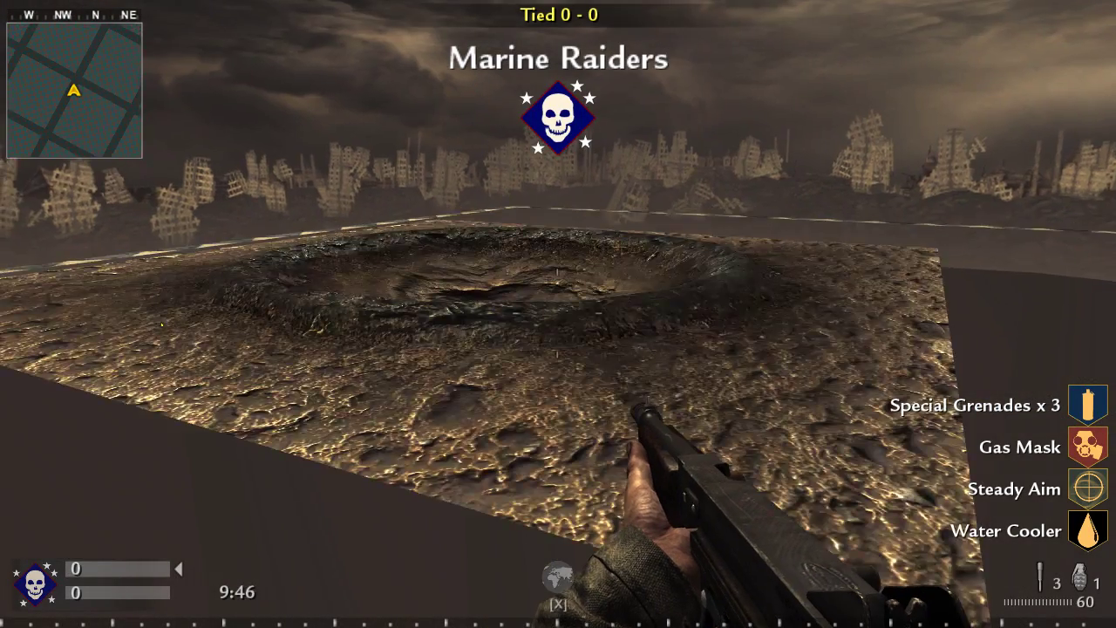
{"action": "key", "text": "w"}
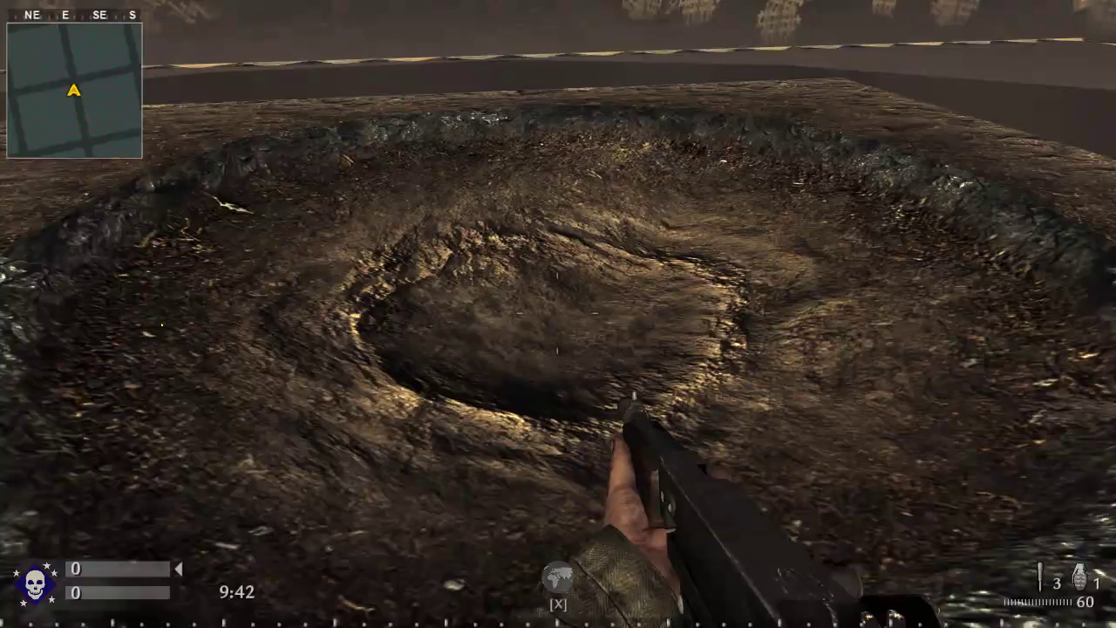
{"action": "key", "text": "w"}
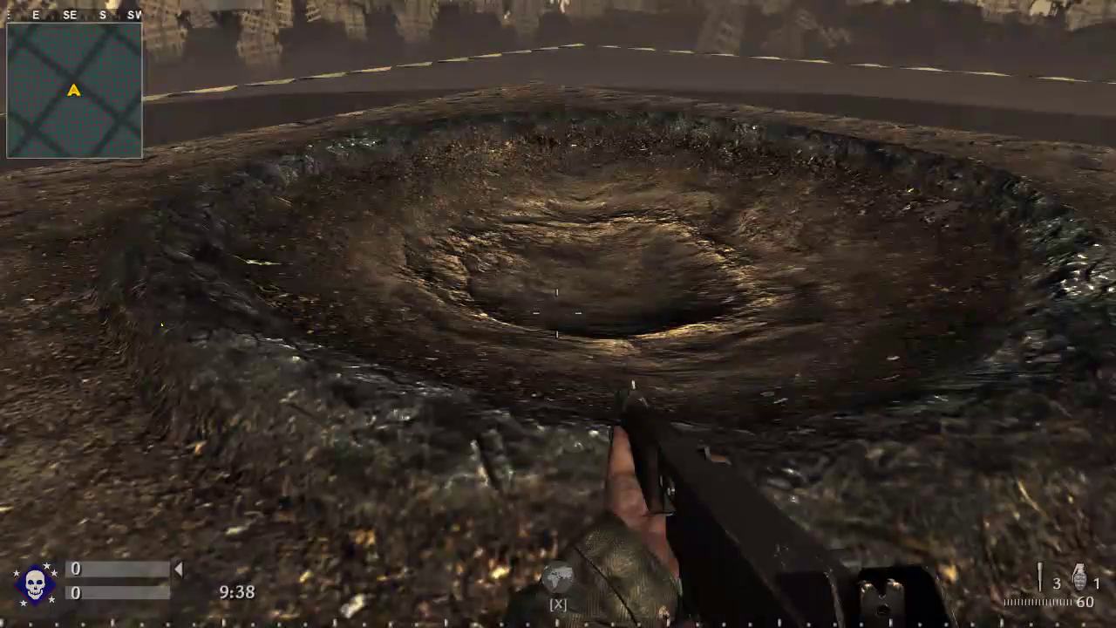
{"action": "key", "text": "g"}
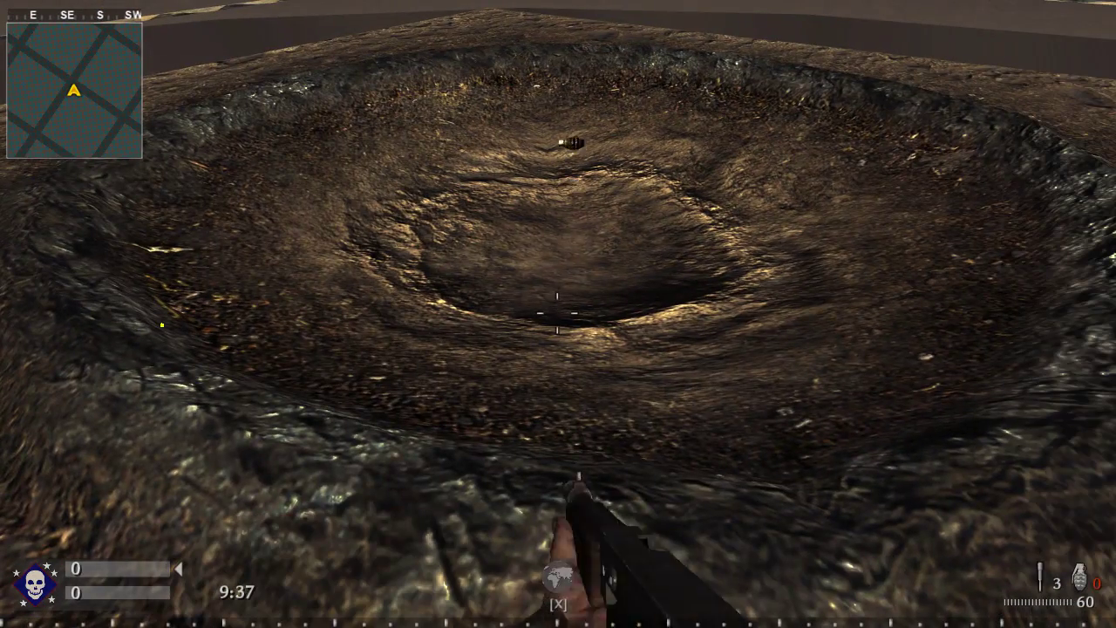
{"action": "key", "text": "r"}
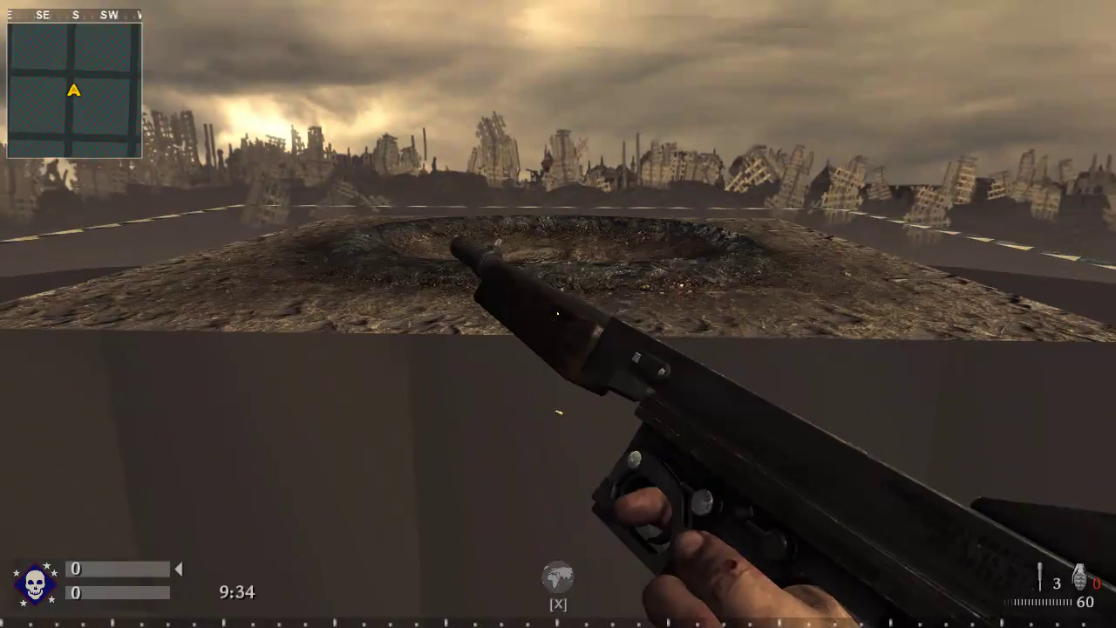
{"action": "key", "text": "w"}
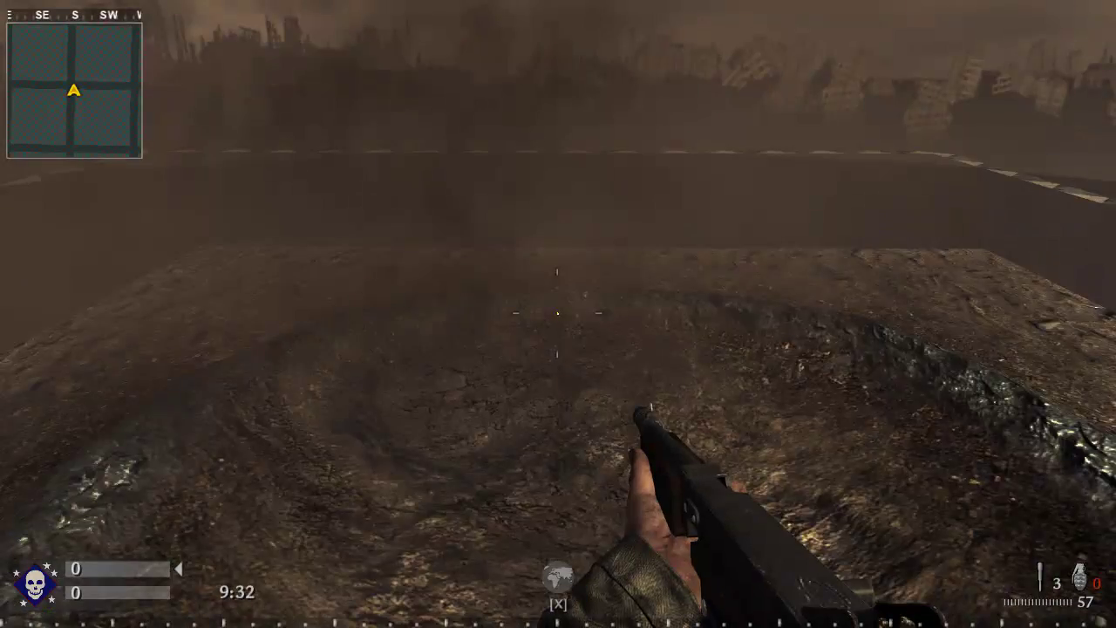
{"action": "key", "text": "w"}
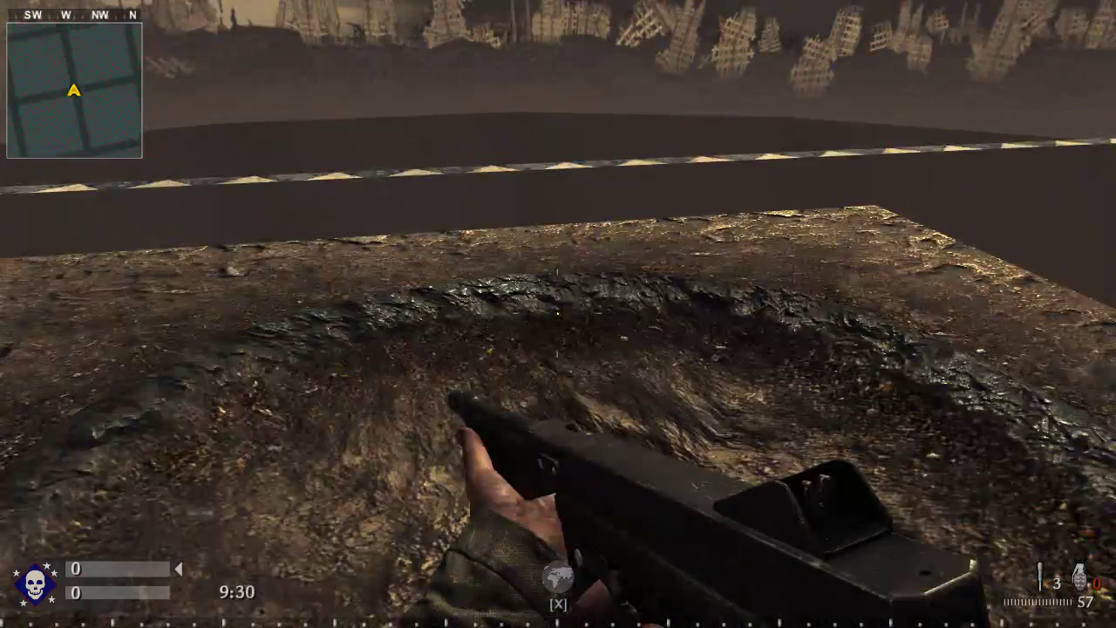
{"action": "key", "text": "w"}
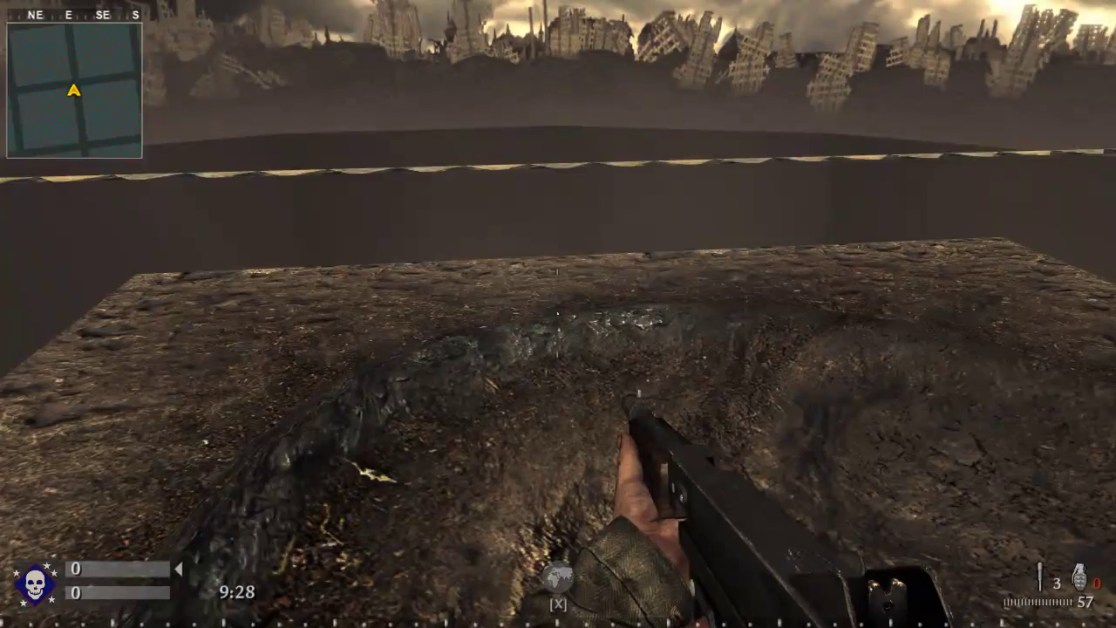
{"action": "key", "text": "w"}
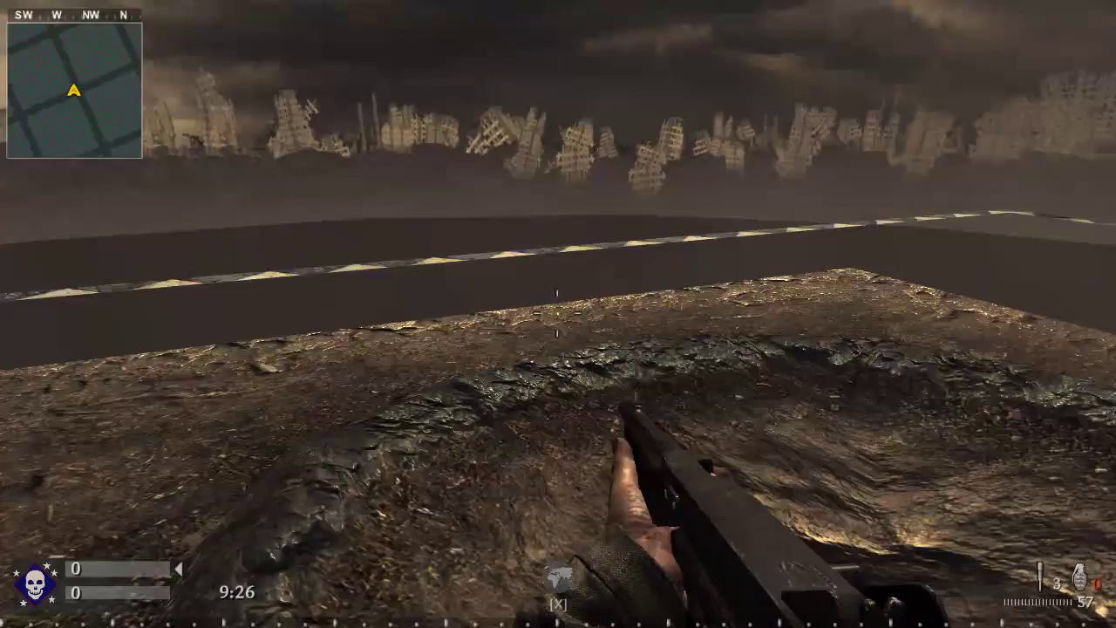
{"action": "key", "text": "w"}
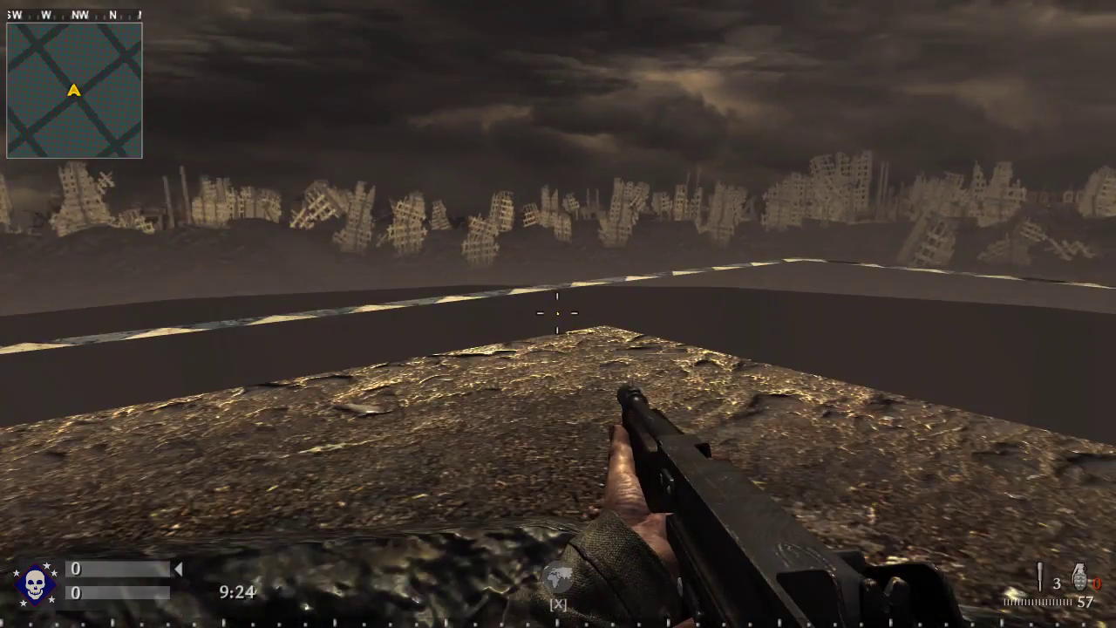
{"action": "key", "text": "w"}
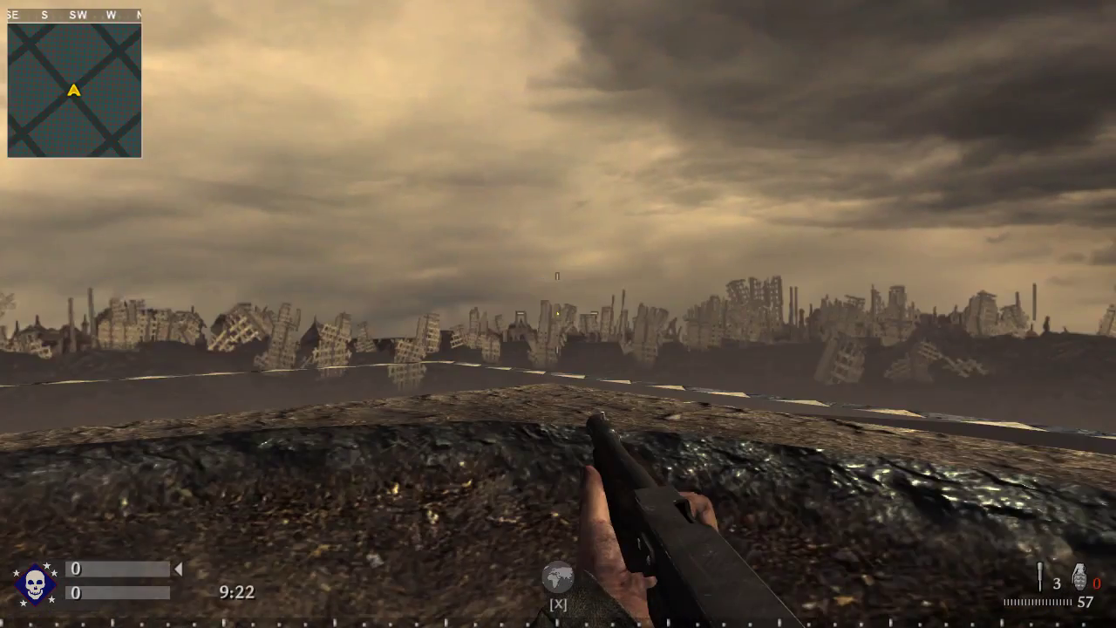
{"action": "key", "text": "Escape"}
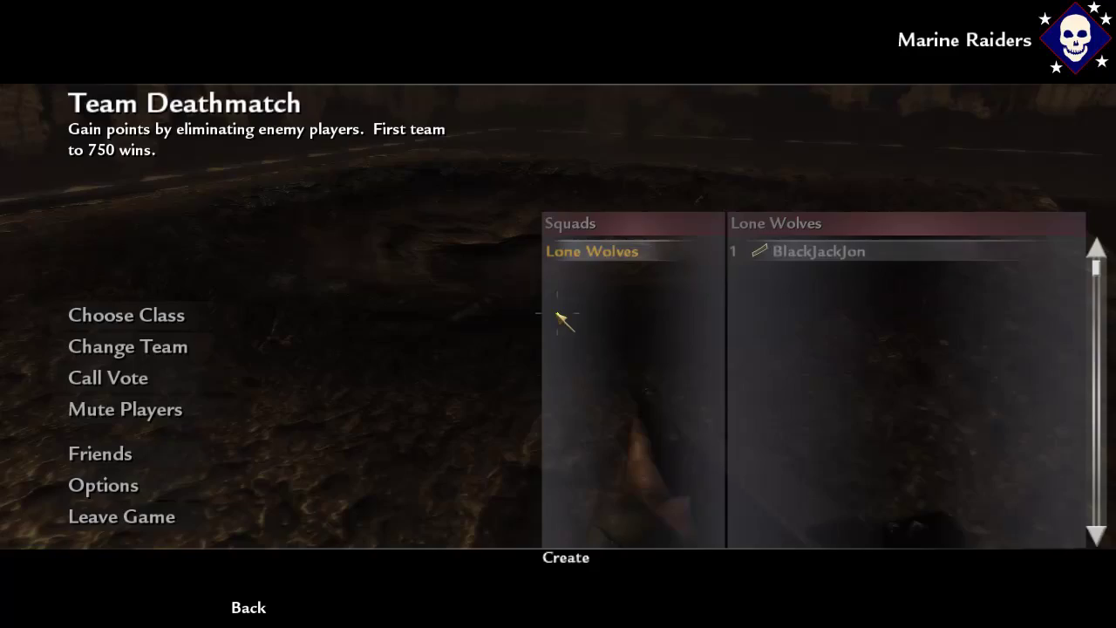
{"action": "left_click", "coordinate": [132, 346]}
{"action": "left_click", "coordinate": [170, 440]}
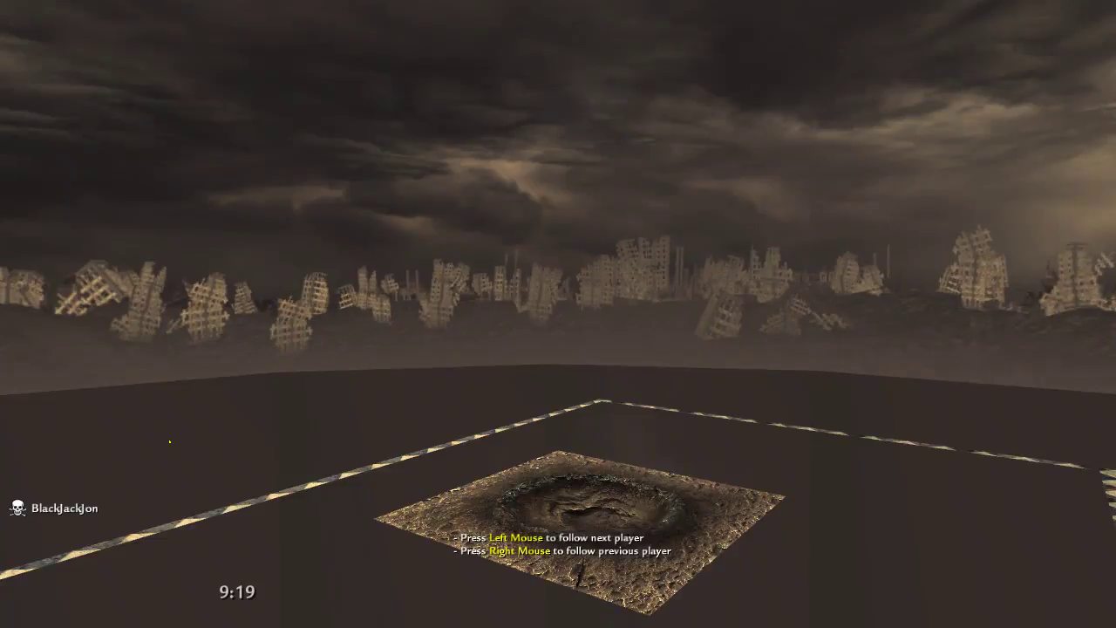
{"action": "key", "text": "w"}
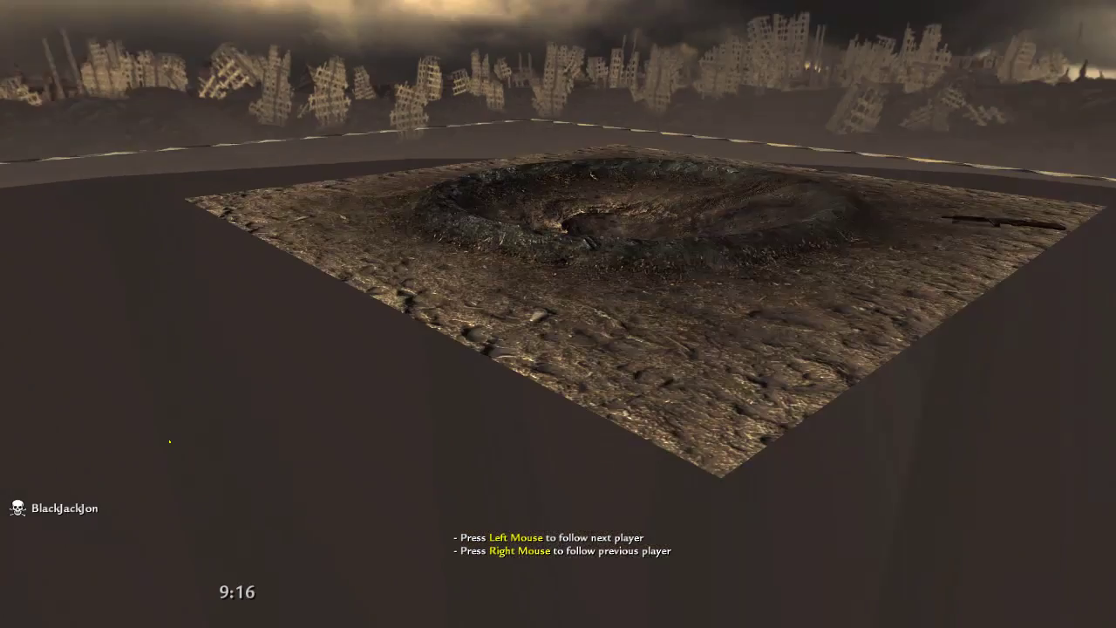
{"action": "key", "text": "s"}
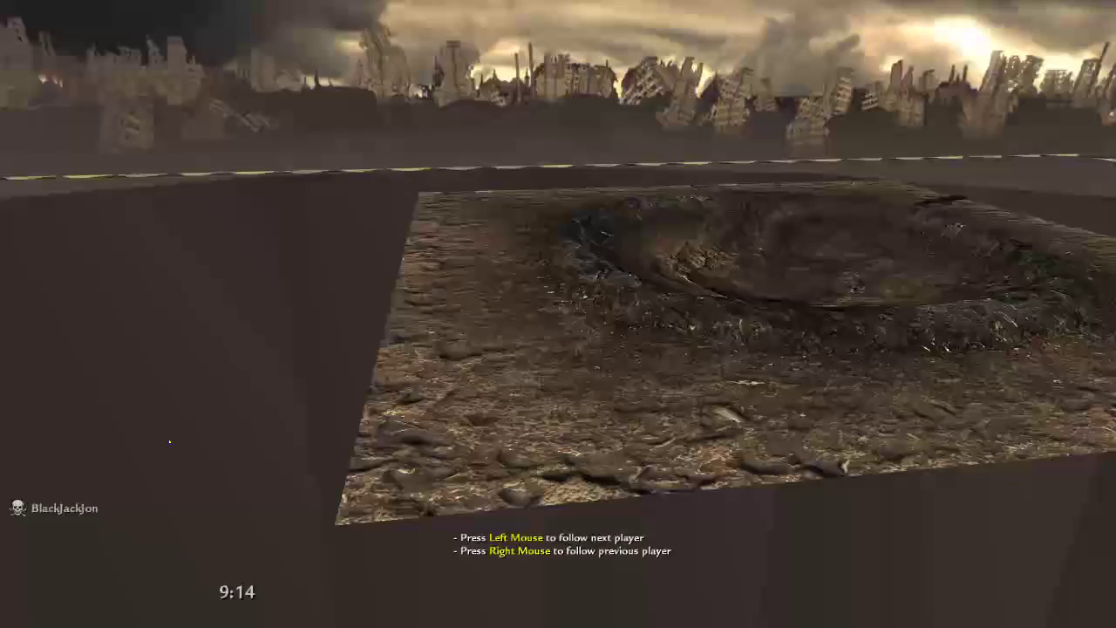
{"action": "key", "text": "w"}
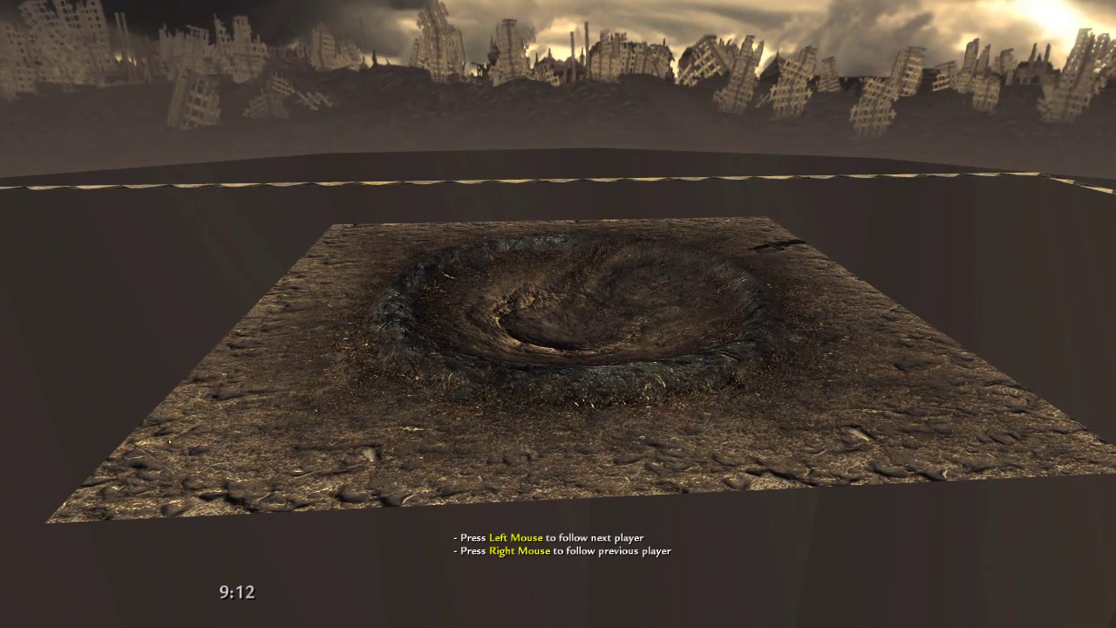